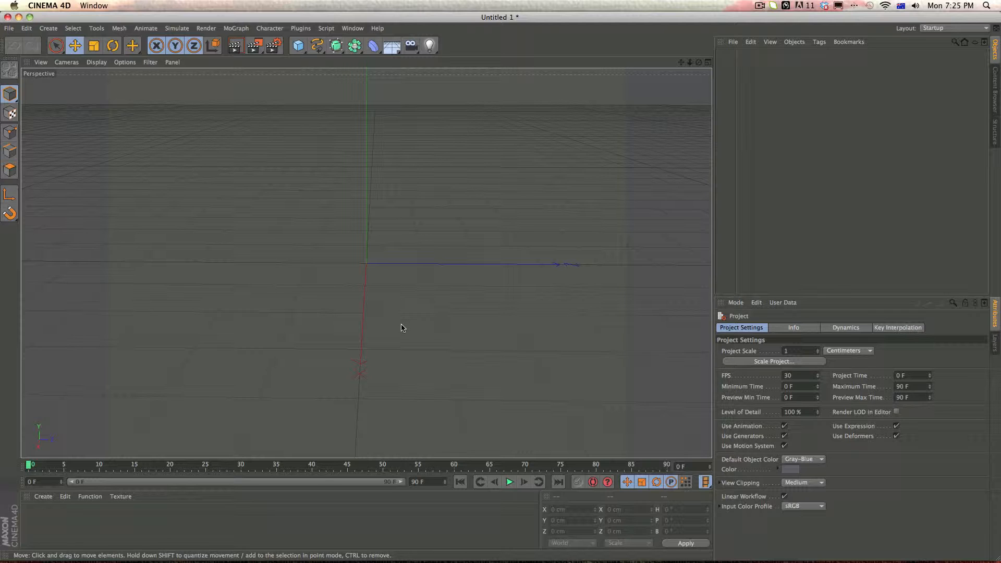
key("alt")
left_click_drag(382, 257, 321, 250, "alt")
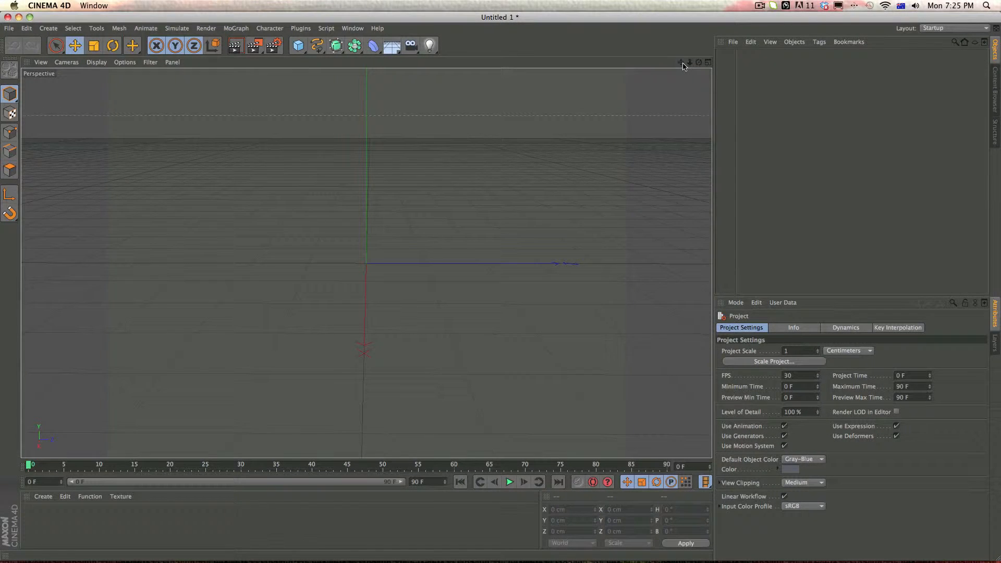
left_click_drag(681, 62, 364, 264)
left_click_drag(690, 67, 366, 262)
scroll(398, 295, "up", 3)
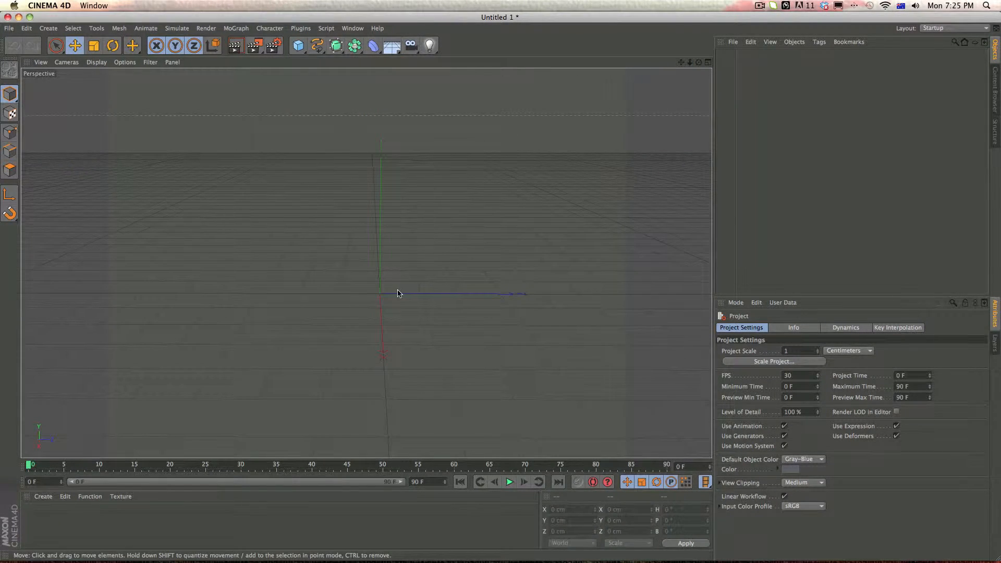
left_click(802, 172)
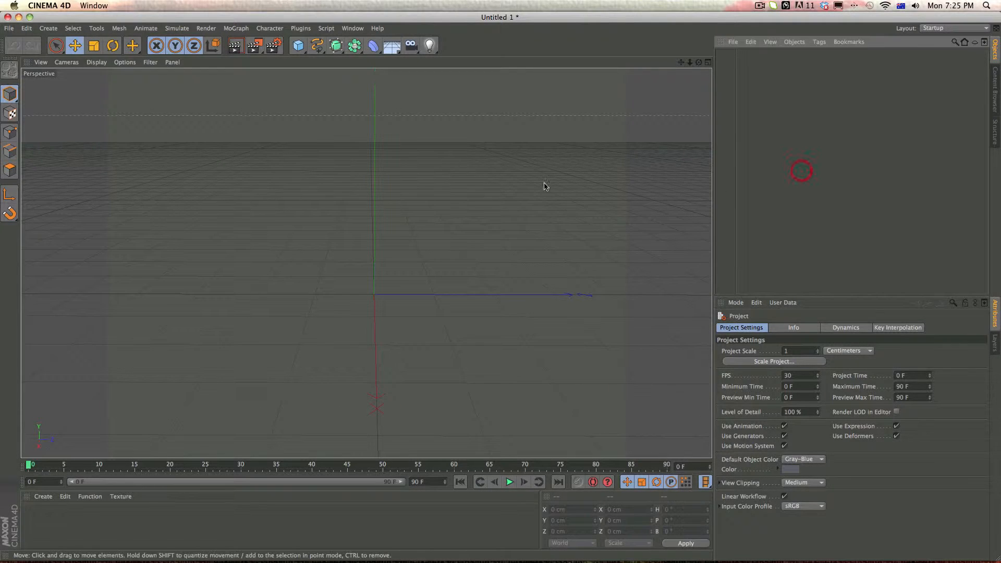
left_click(476, 194)
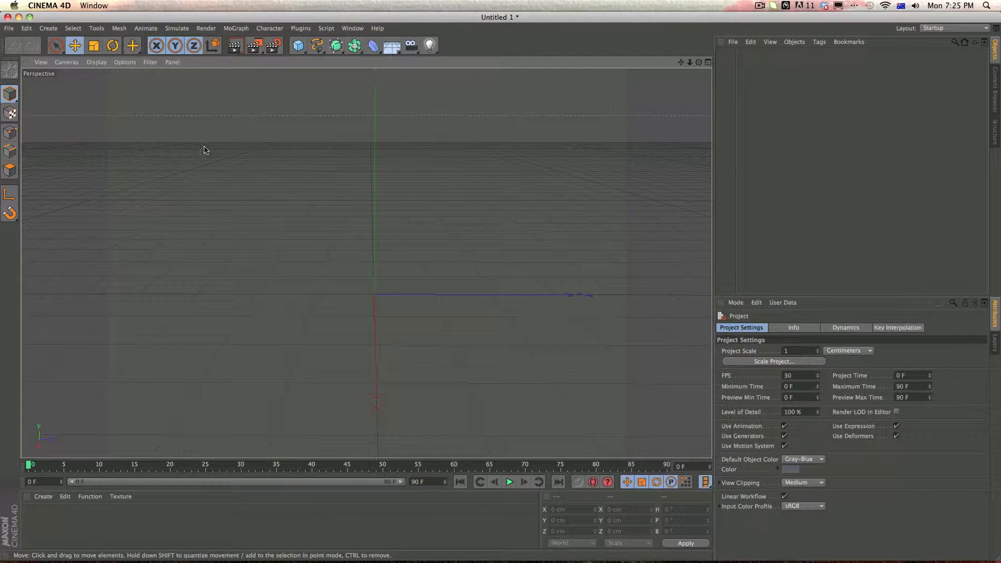
Add a MoText object, view it from the front and dismiss the online updater
left_click(238, 30)
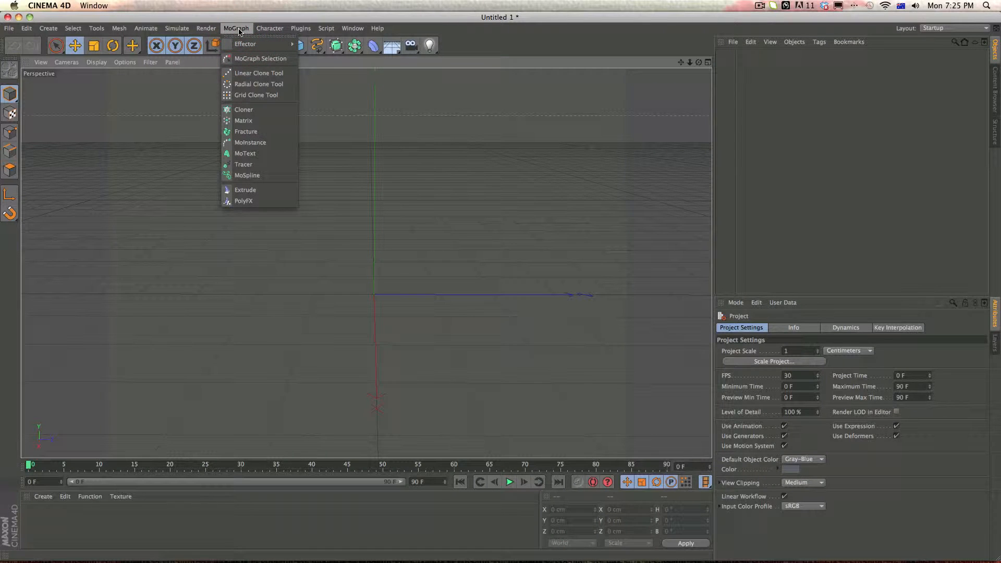
left_click(261, 156)
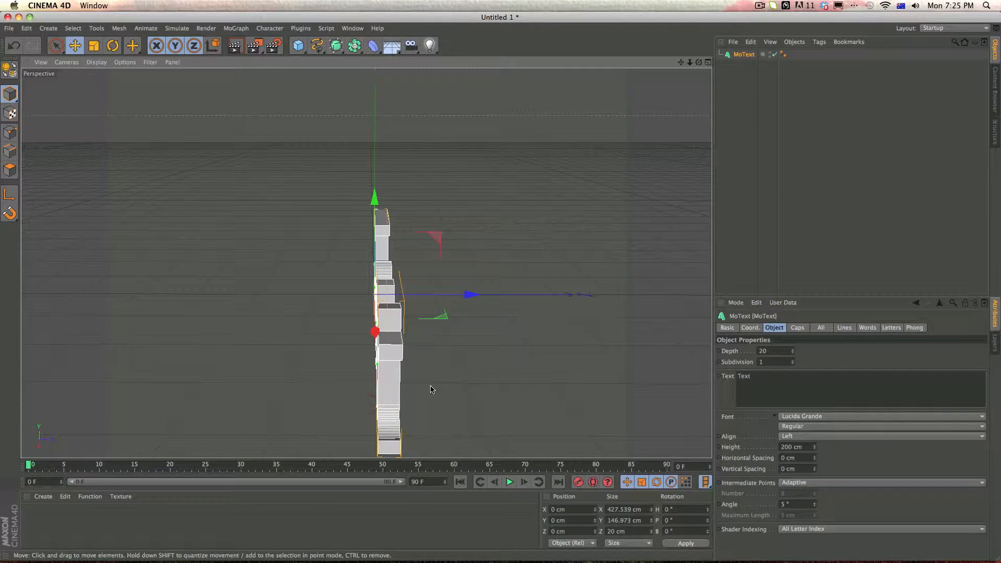
left_click_drag(454, 356, 645, 350, "alt")
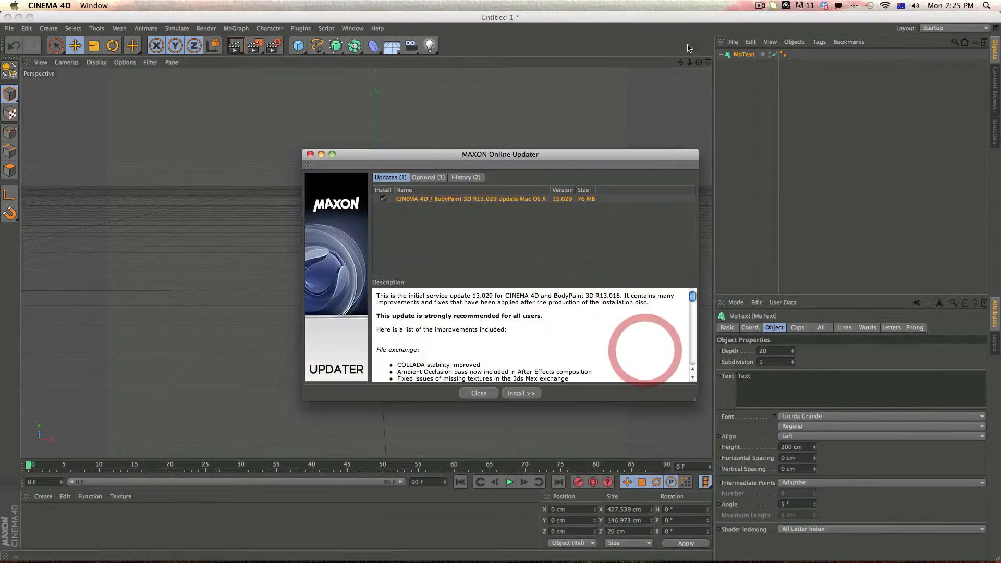
left_click(477, 394)
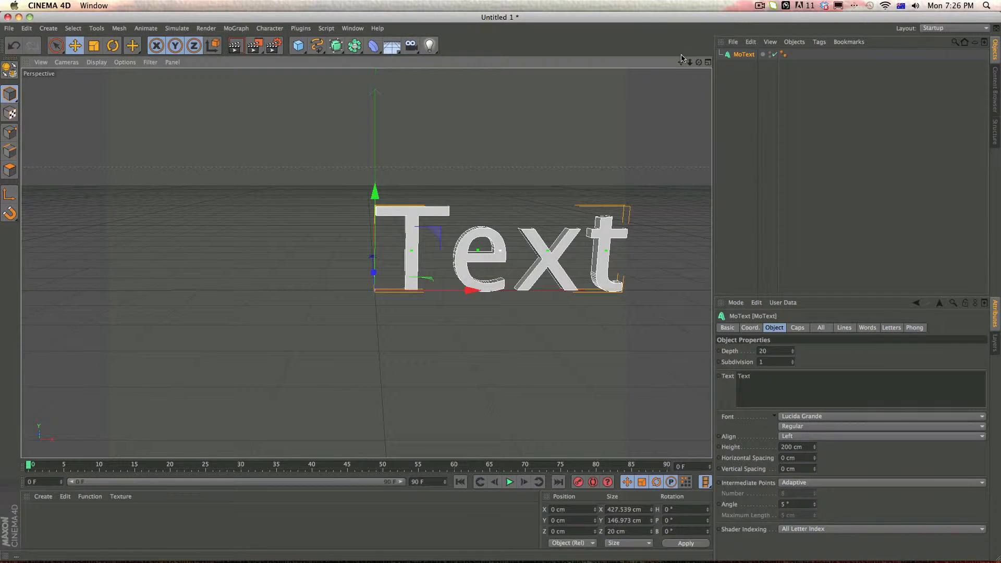
left_click_drag(681, 62, 552, 72)
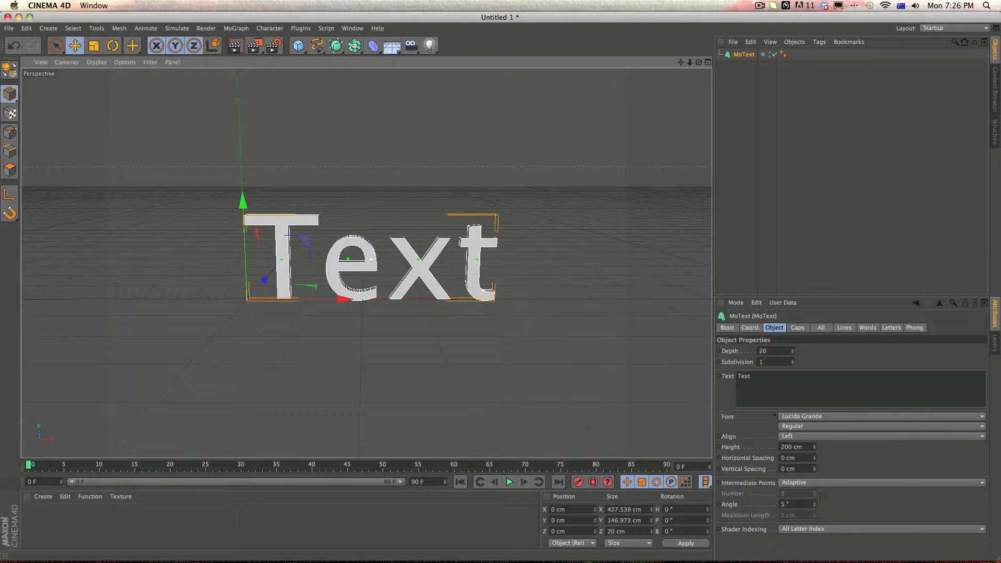
Replace the MoText object's default wording with "Graphicsreplay"
left_click_drag(752, 376, 573, 341)
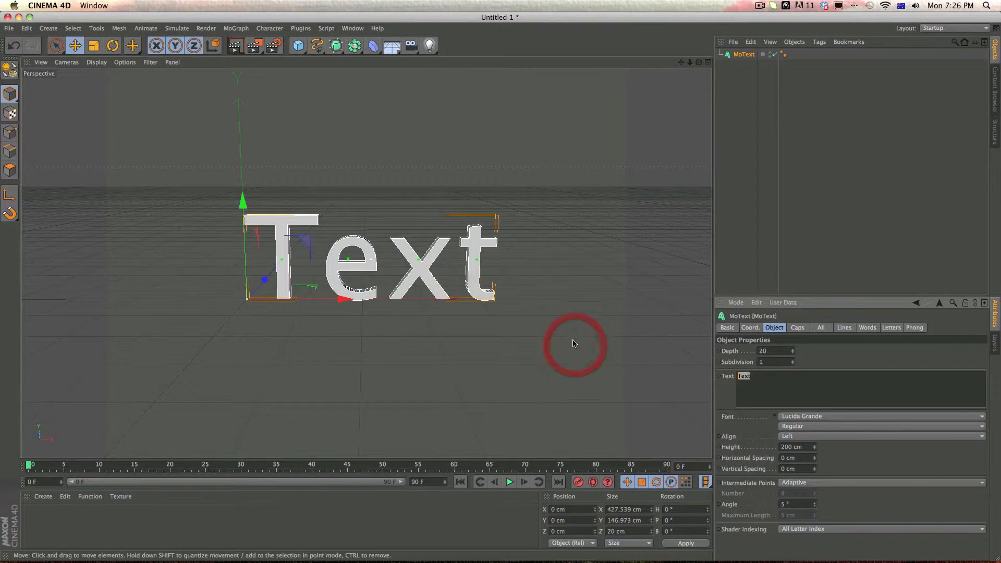
key("BackSpace")
type("G")
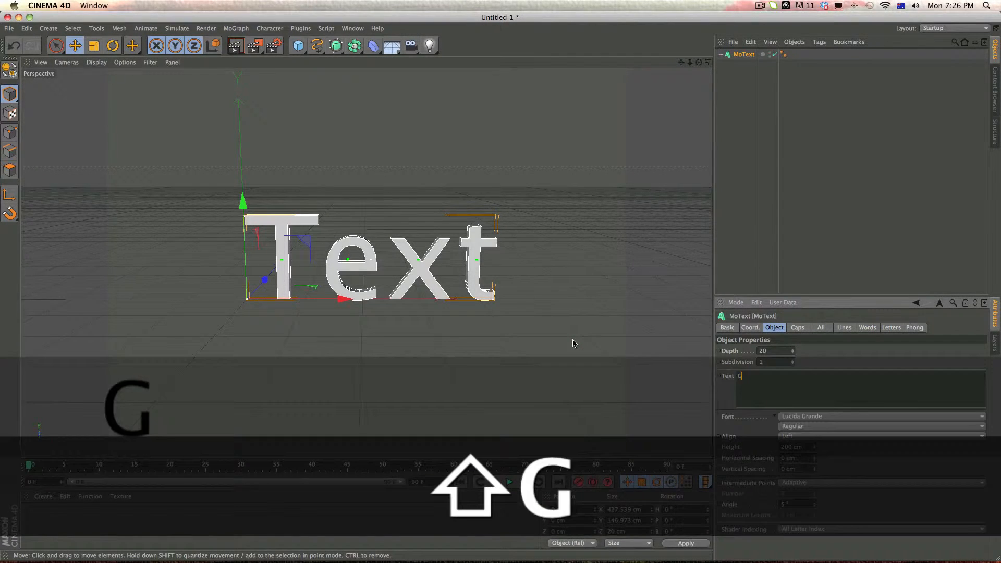
type("raphicsreplay")
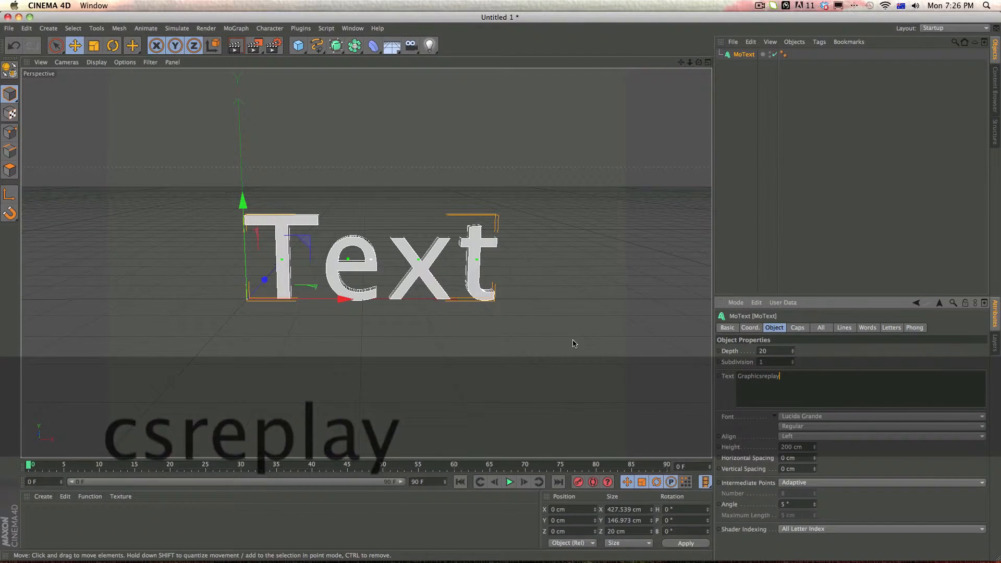
left_click(573, 340)
scroll(473, 205, "down", 3)
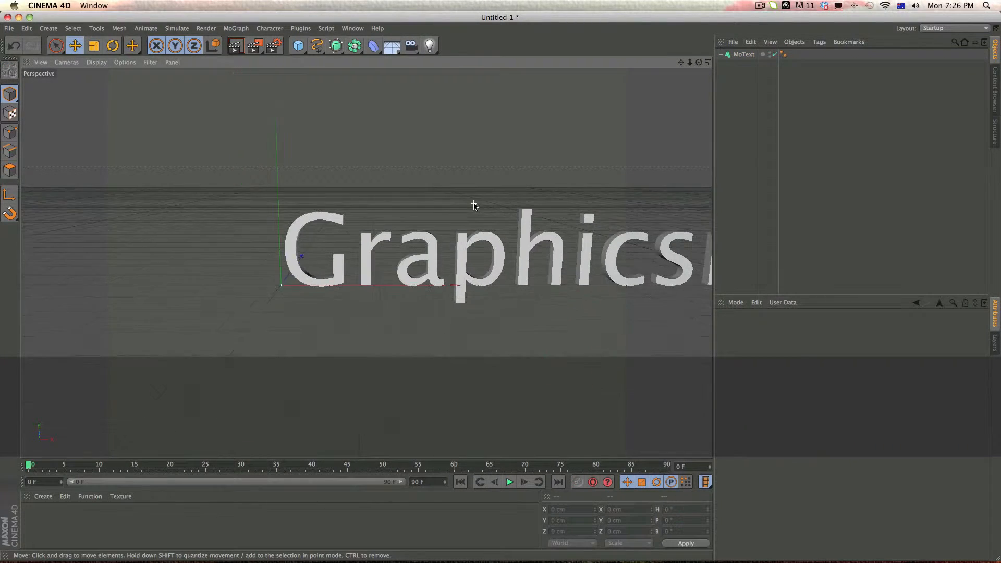
middle_click_drag(502, 288, 517, 239, "alt")
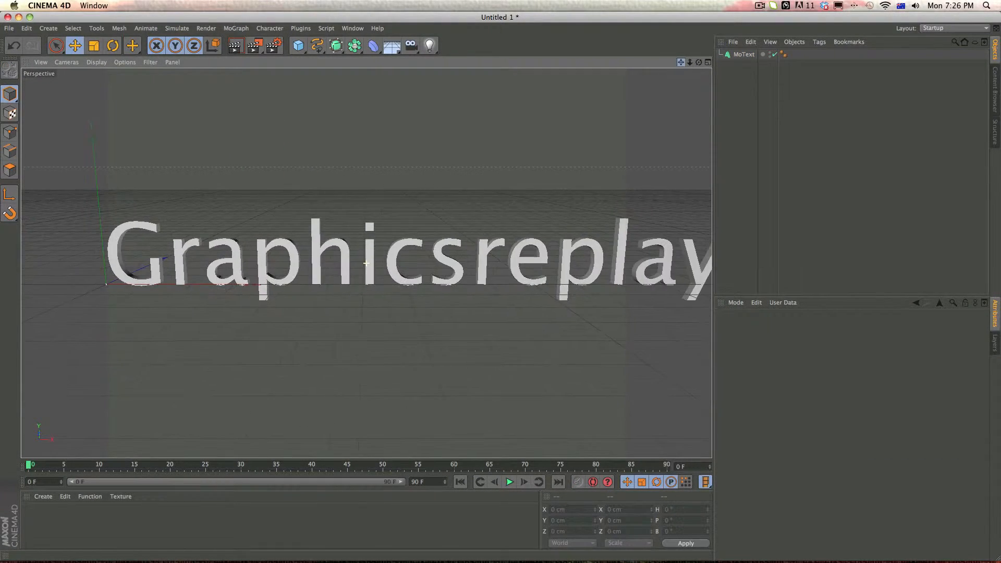
scroll(477, 261, "down", 3)
Set the MoText object's extrusion depth to 100
left_click(750, 55)
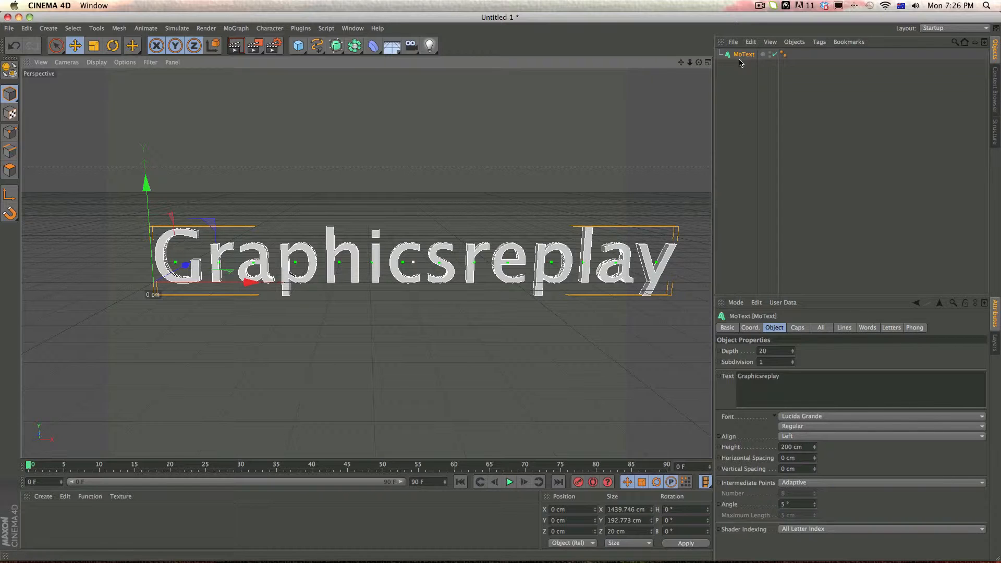
left_click(772, 352)
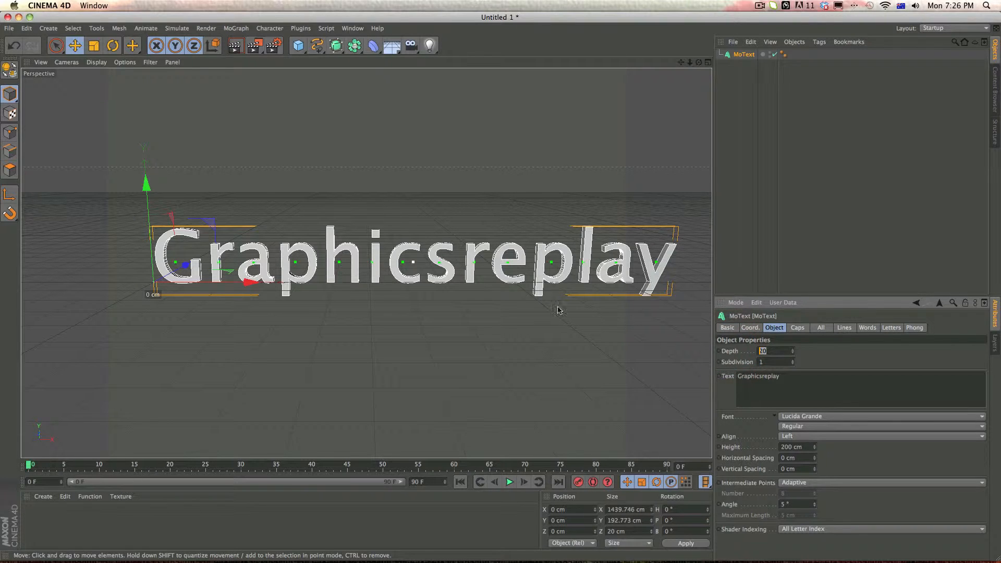
type("100")
key("Return")
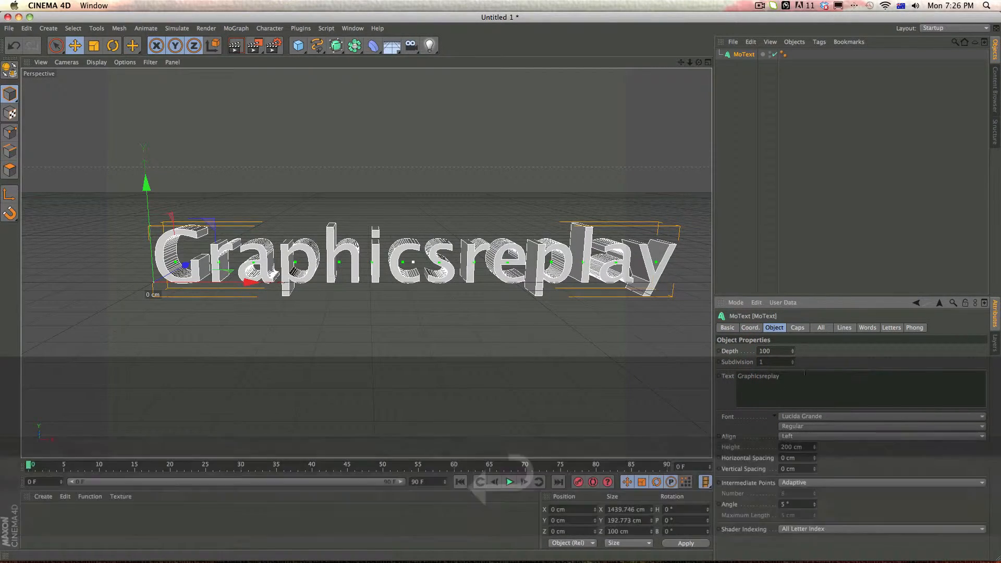
left_click(828, 357)
Change the MoText font to Kozuka Gothic Pro in the B style
left_click(817, 419)
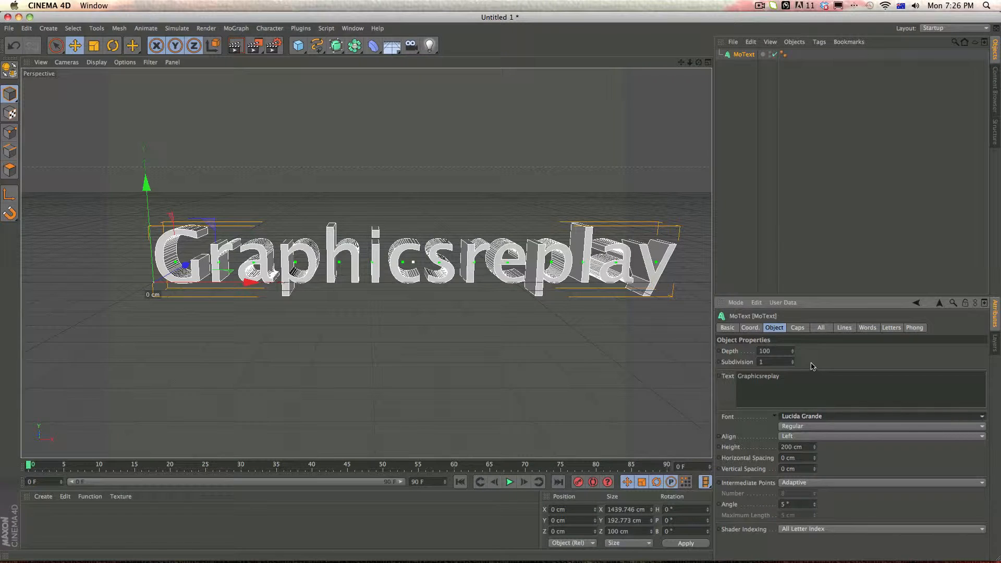
left_click(834, 416)
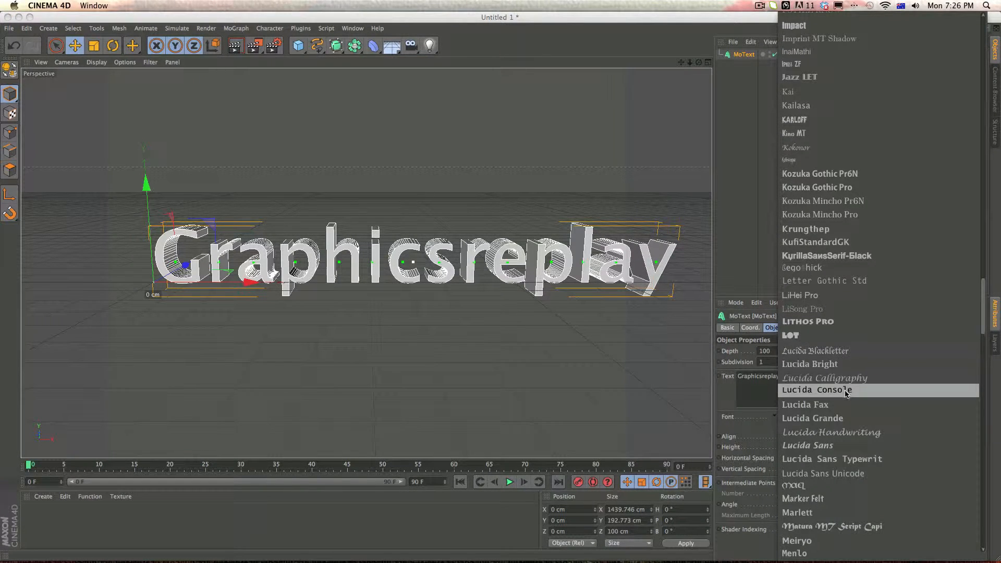
left_click(916, 185)
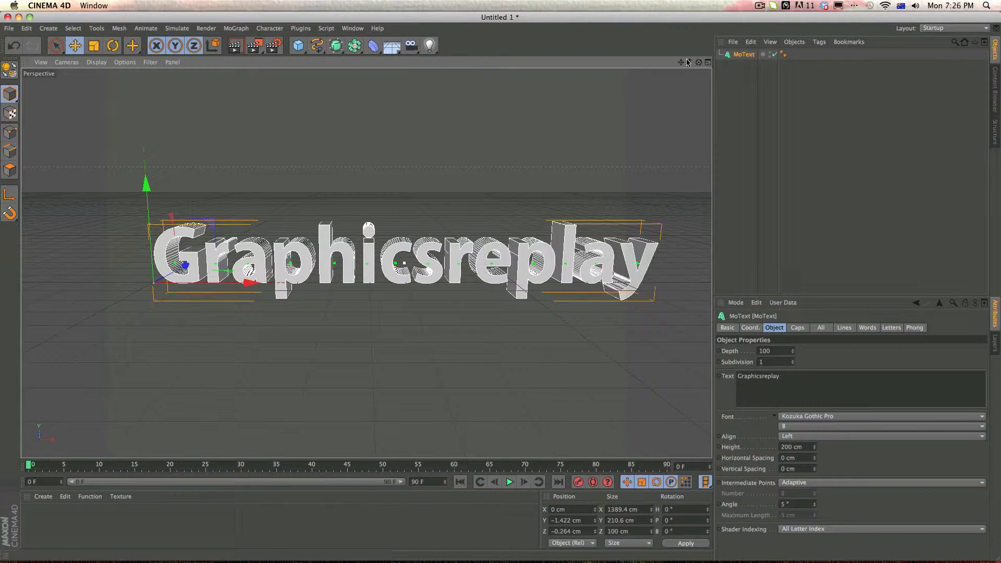
Give the MoText object a Fillet Cap at its start with 10 steps
left_click_drag(683, 61, 656, 91)
left_click(485, 224)
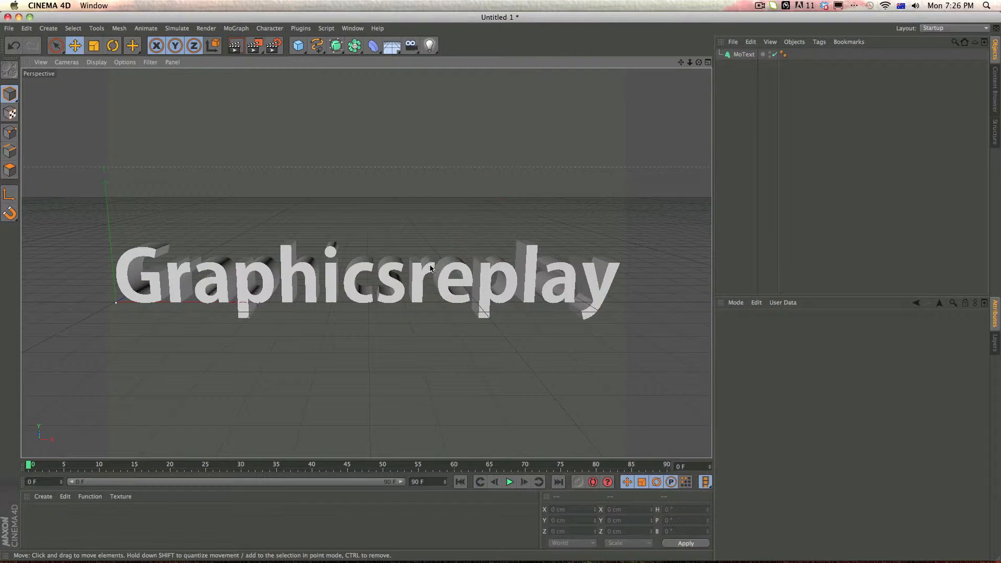
left_click(430, 269)
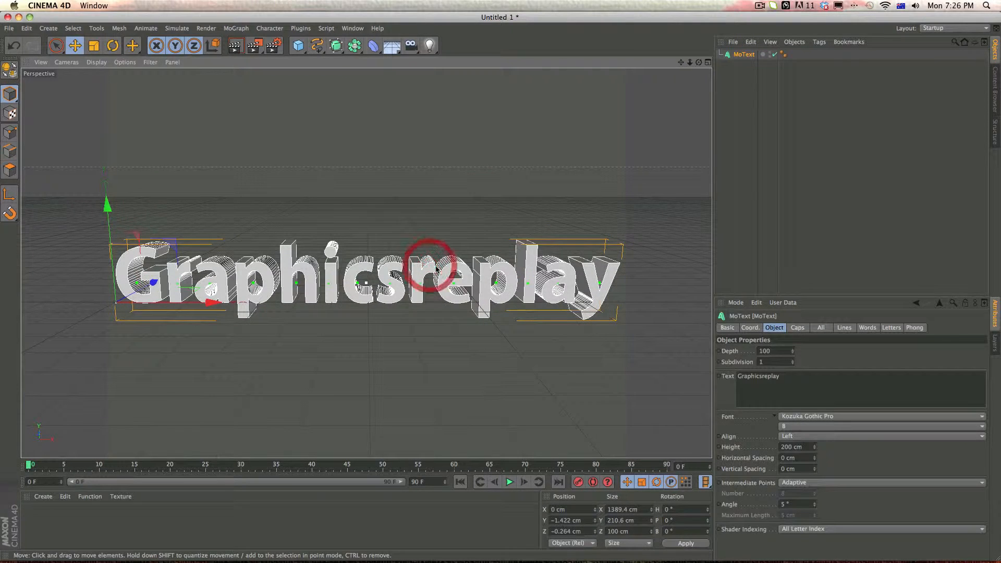
left_click(805, 329)
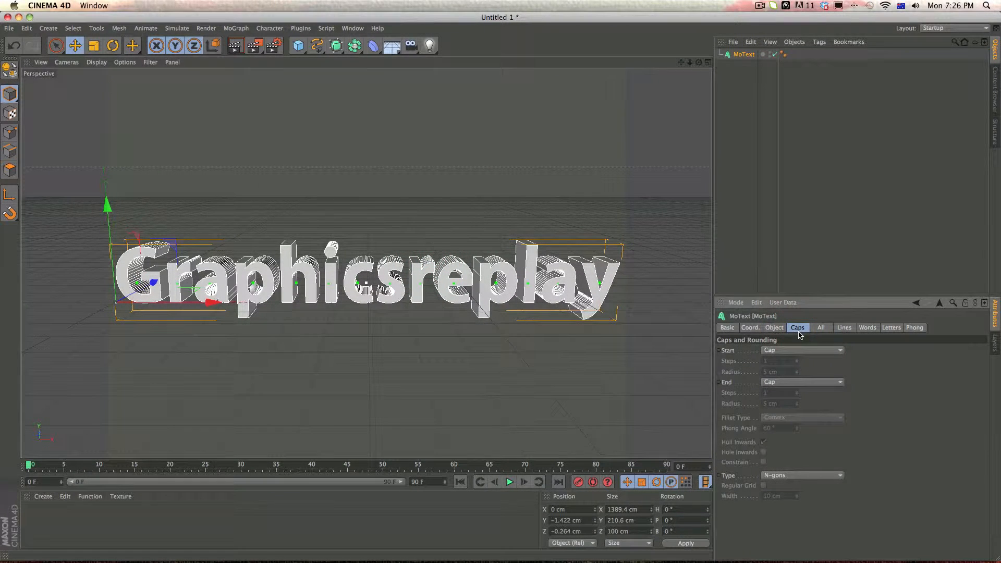
left_click(788, 351)
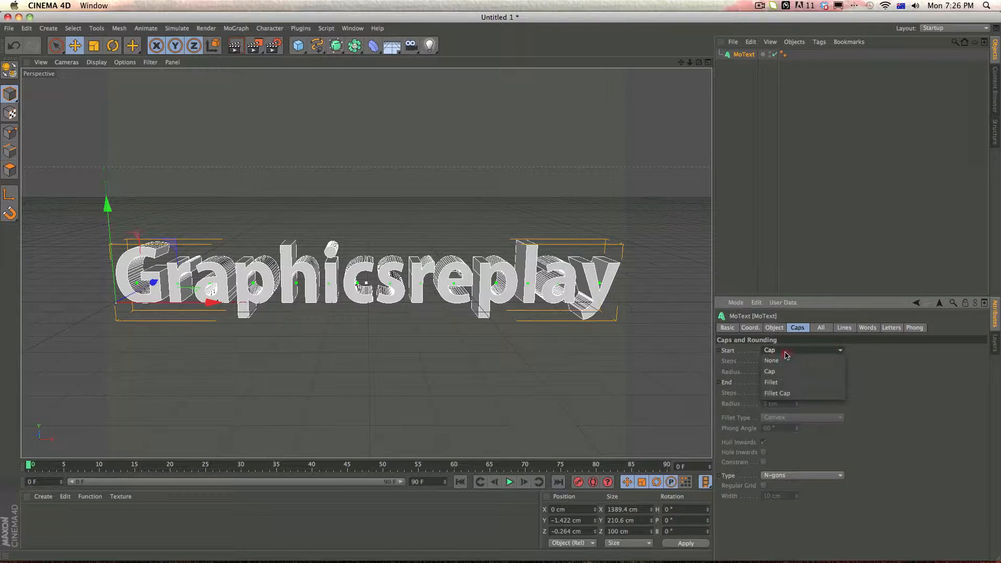
left_click(775, 371)
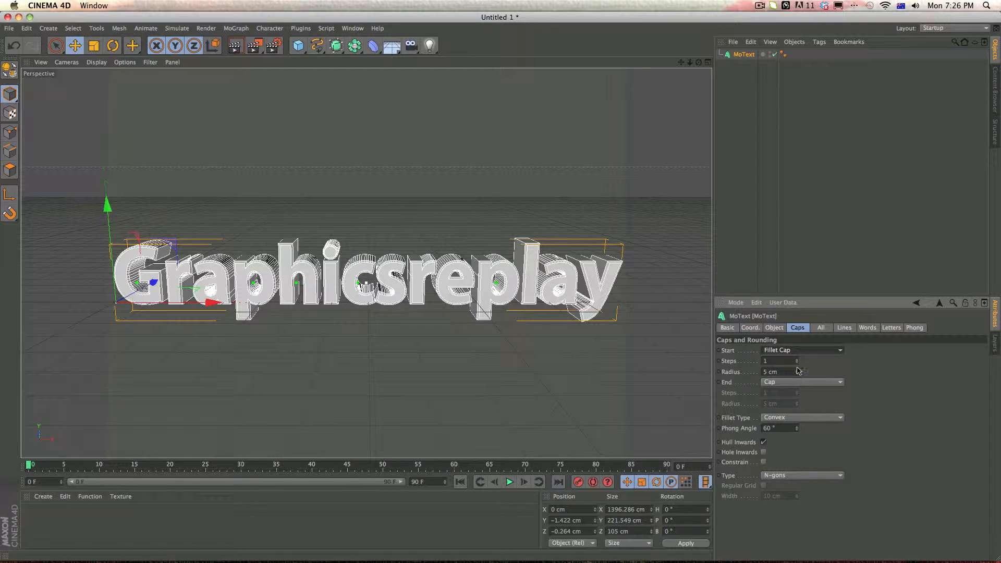
left_click(547, 146)
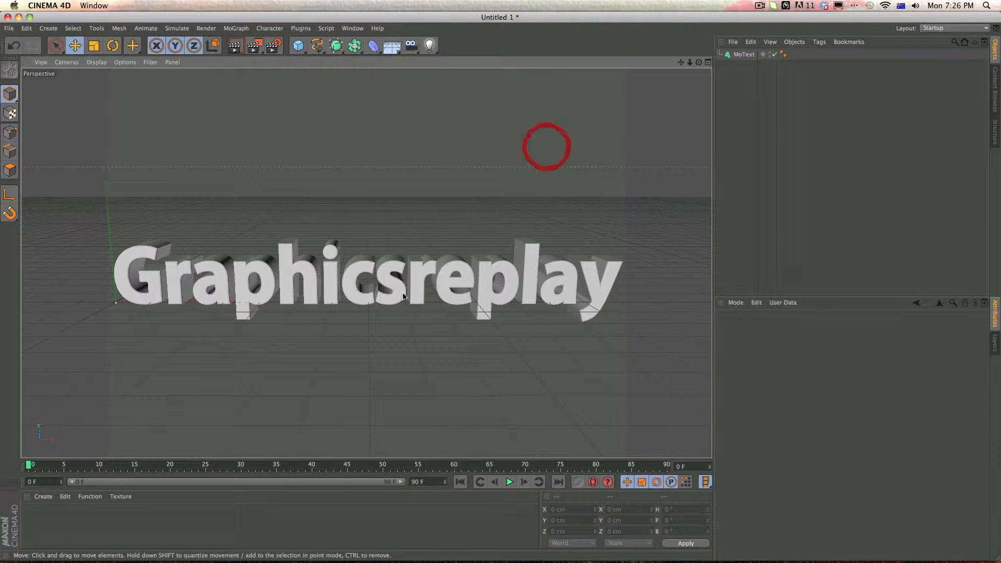
left_click(257, 272)
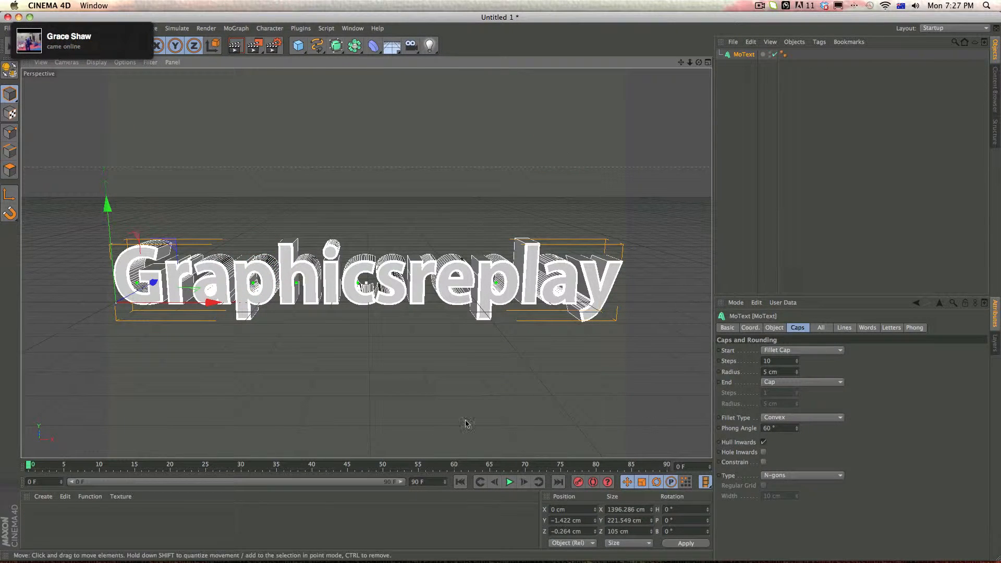
Create a new material and tint its color pink by raising the red value to 243
double_click(34, 525)
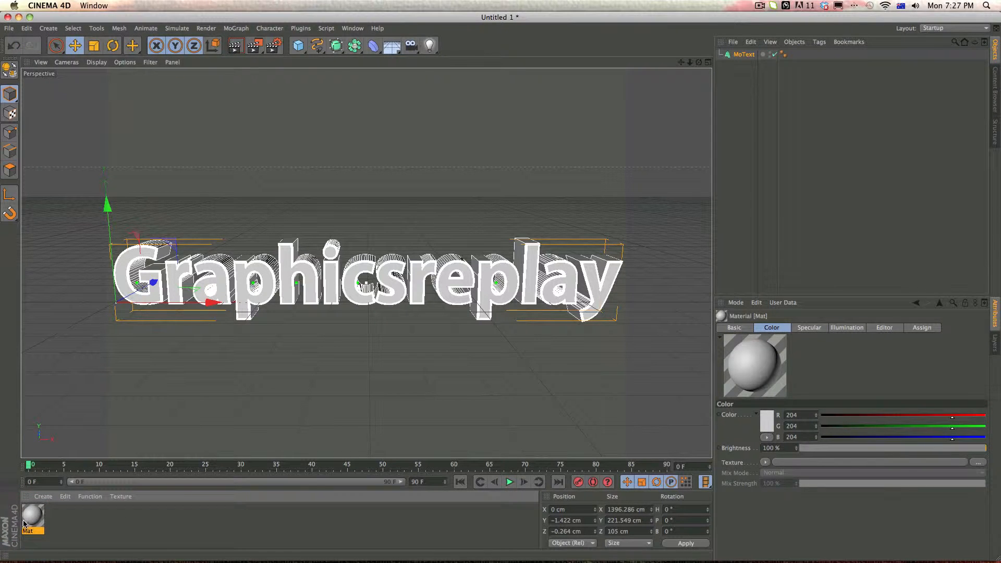
double_click(30, 521)
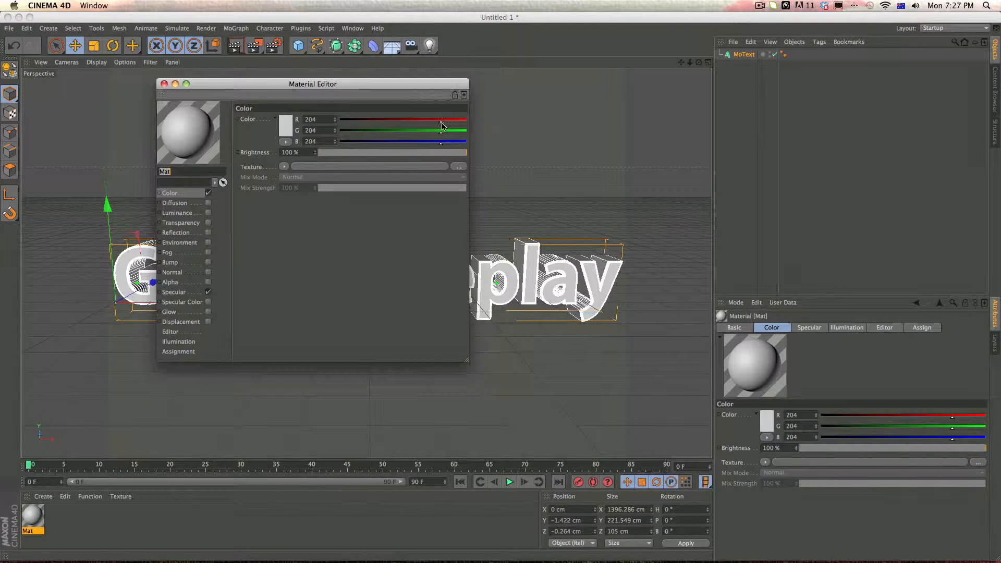
left_click_drag(455, 124, 461, 123)
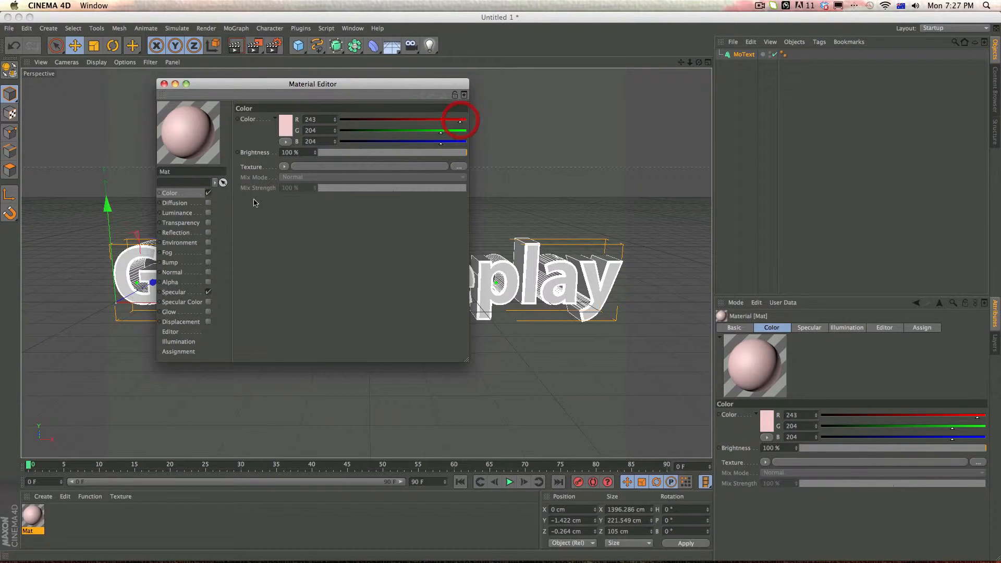
Enable the material's reflection with a Fresnel texture, 31% brightness and 23% mix strength
left_click(184, 233)
left_click(208, 232)
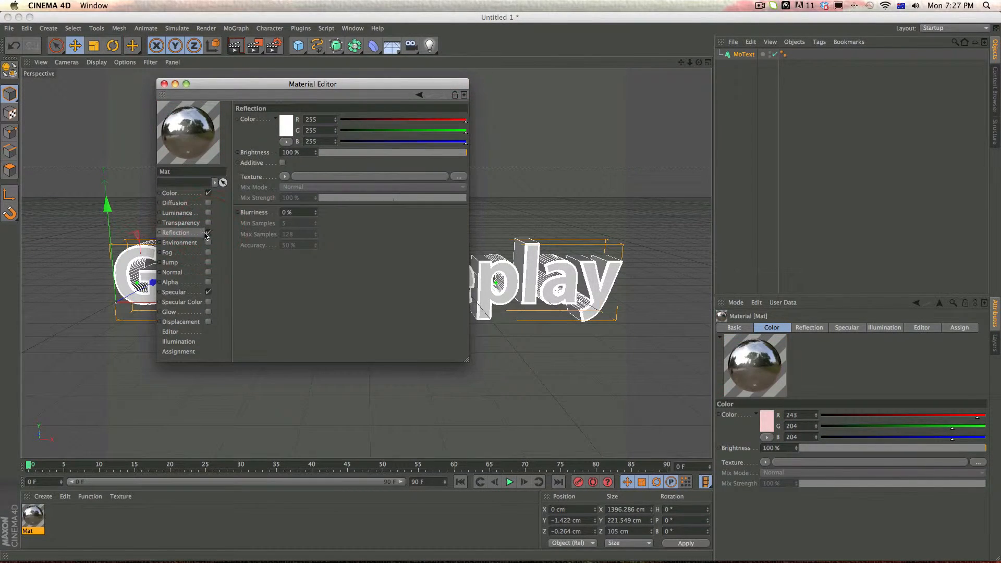
left_click(284, 178)
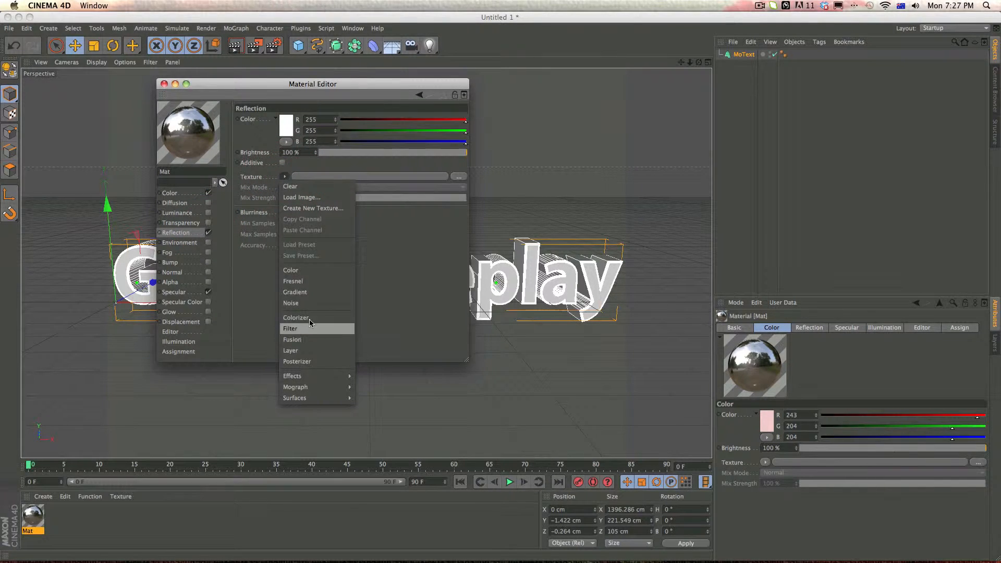
left_click(305, 283)
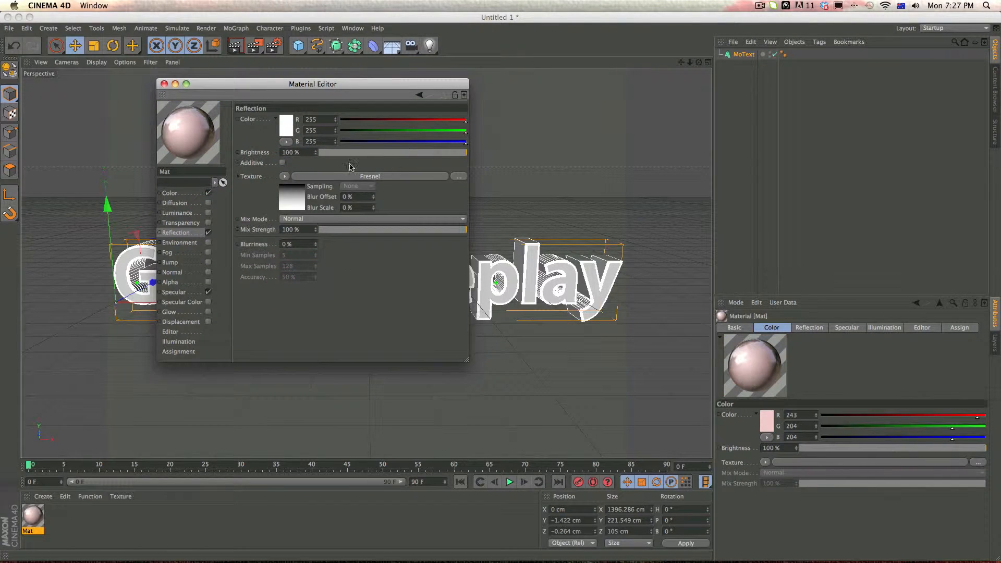
left_click(365, 152)
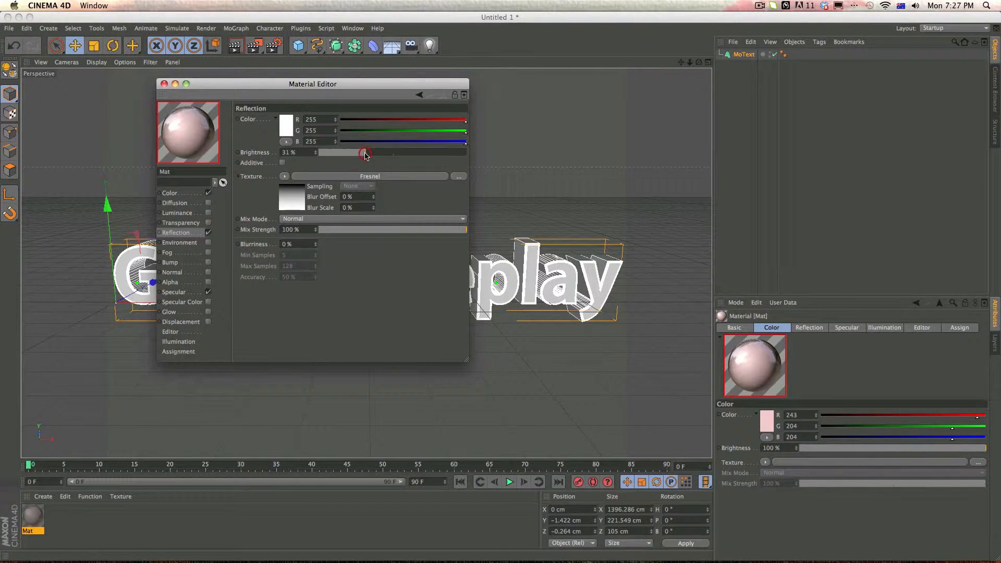
left_click(353, 230)
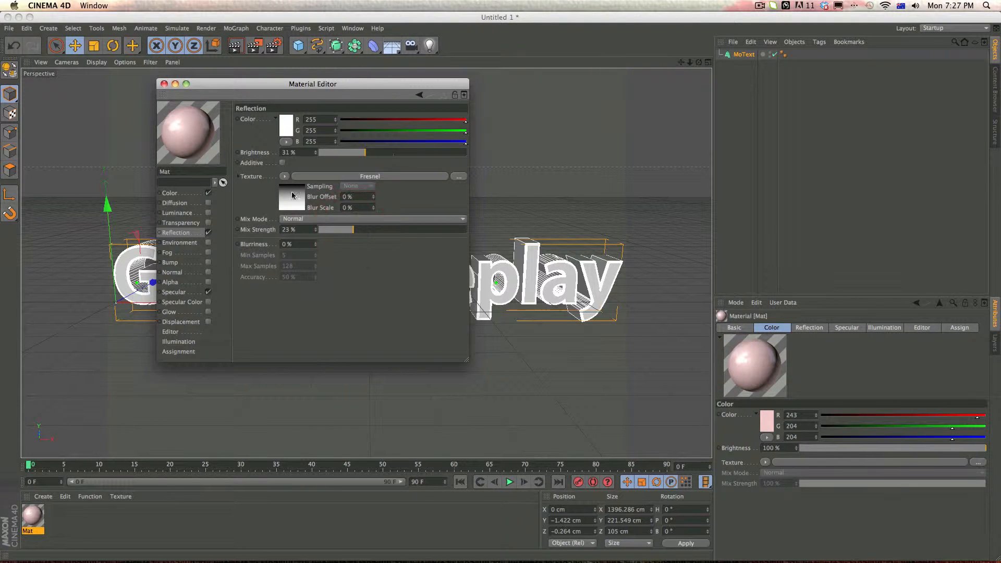
Close the material settings and apply the pink reflective material to the MoText object
left_click(164, 84)
left_click(62, 535)
left_click_drag(28, 520, 745, 55)
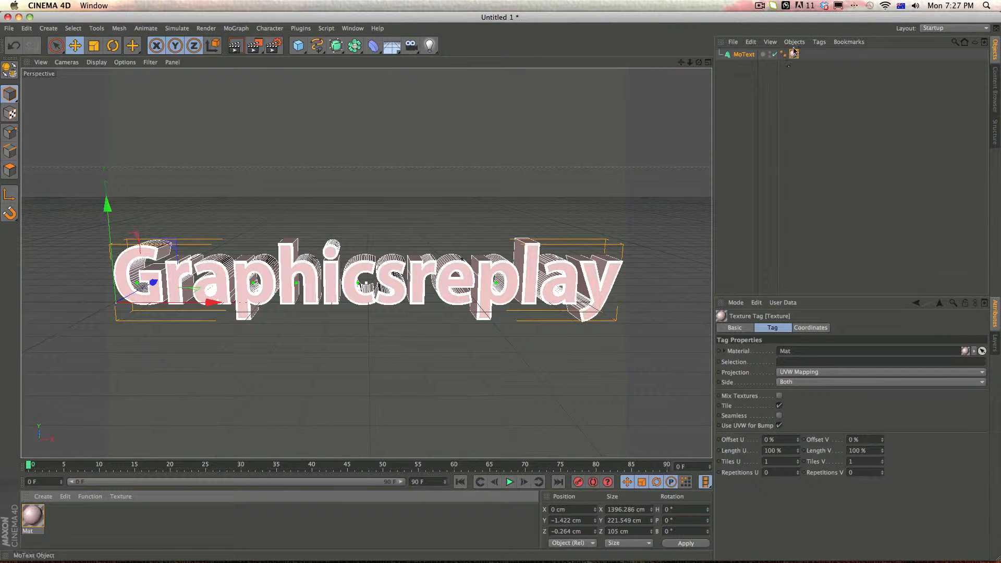
left_click(527, 190)
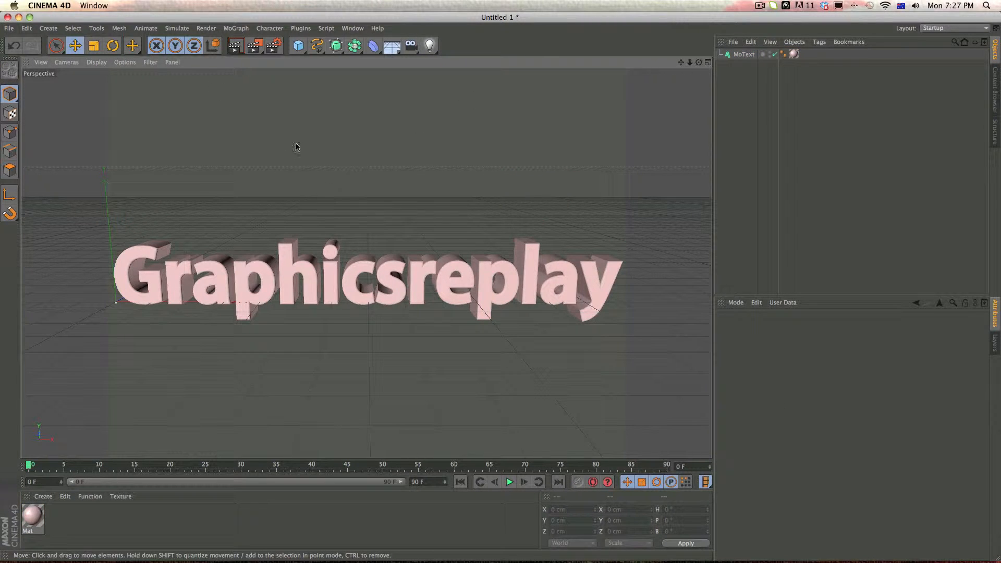
left_click(339, 378)
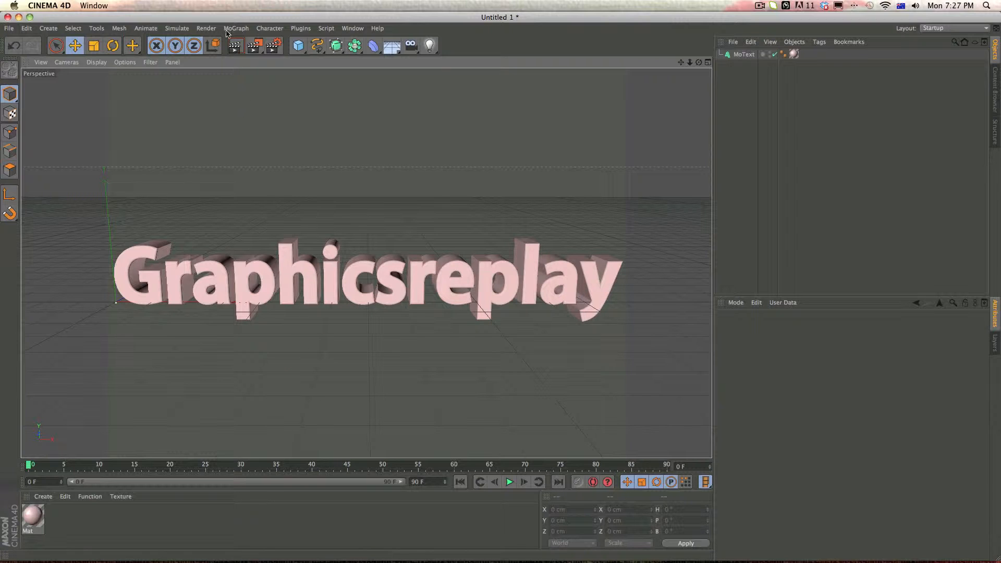
Set the render output to 1920 by 1280 pixels at a resolution of 100 pixels per inch
left_click(272, 48)
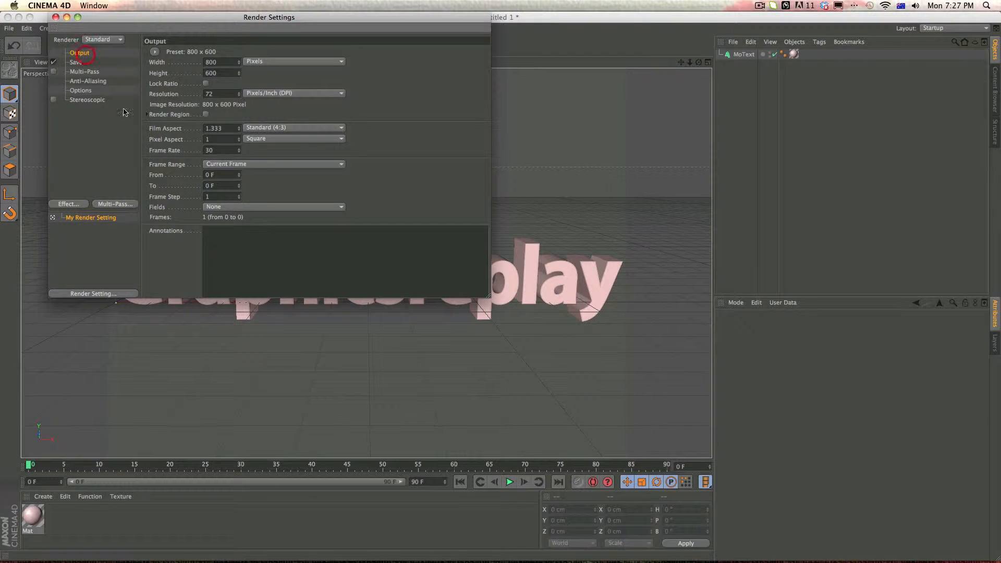
double_click(227, 62)
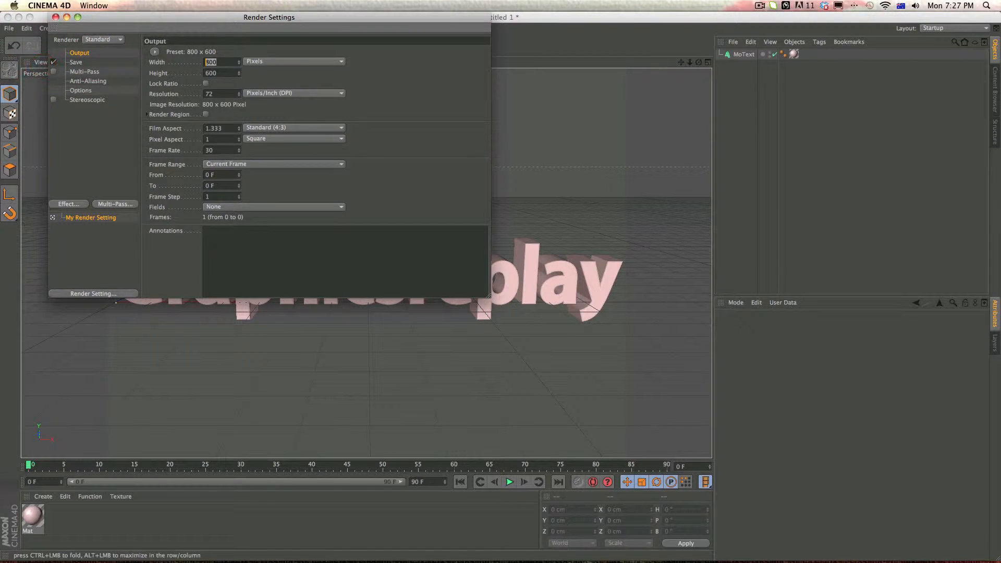
type("1920")
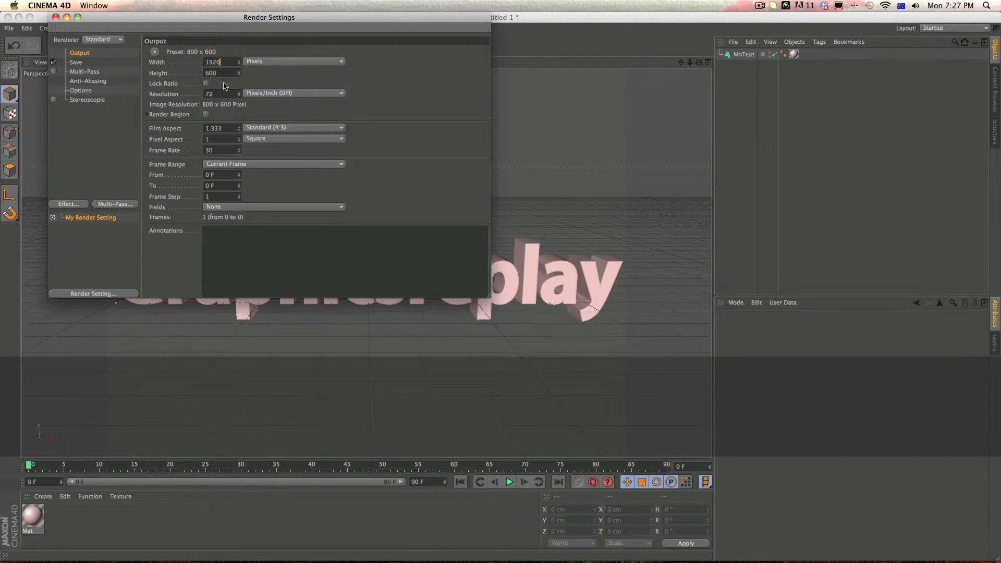
key("Tab")
type("1280")
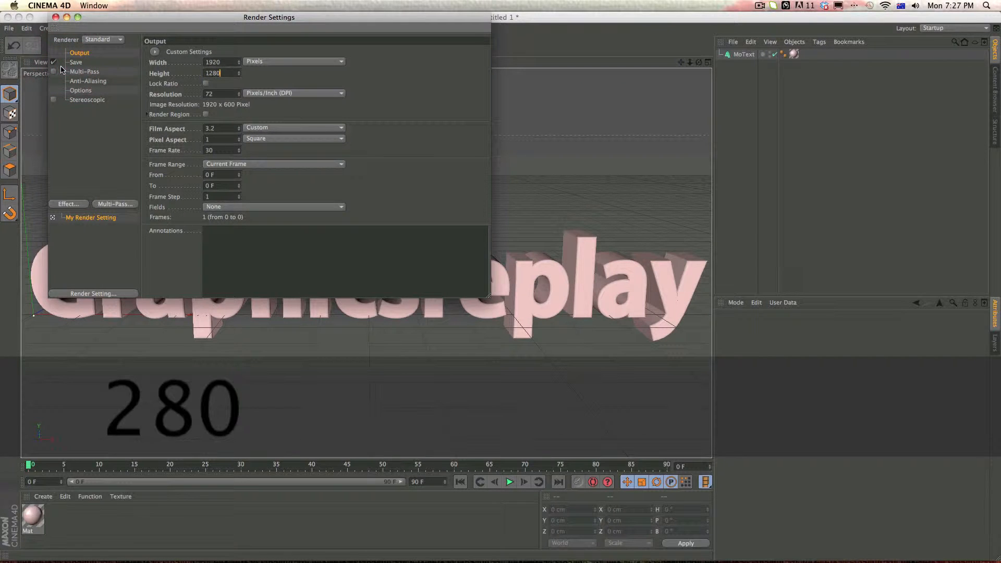
left_click(381, 110)
left_click_drag(214, 95, 75, 75)
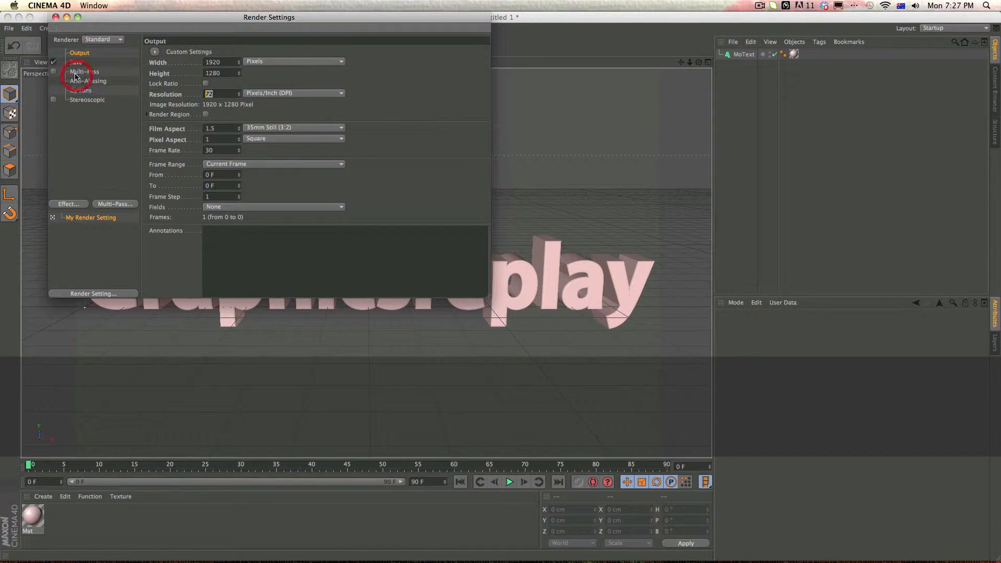
type("100")
key("Return")
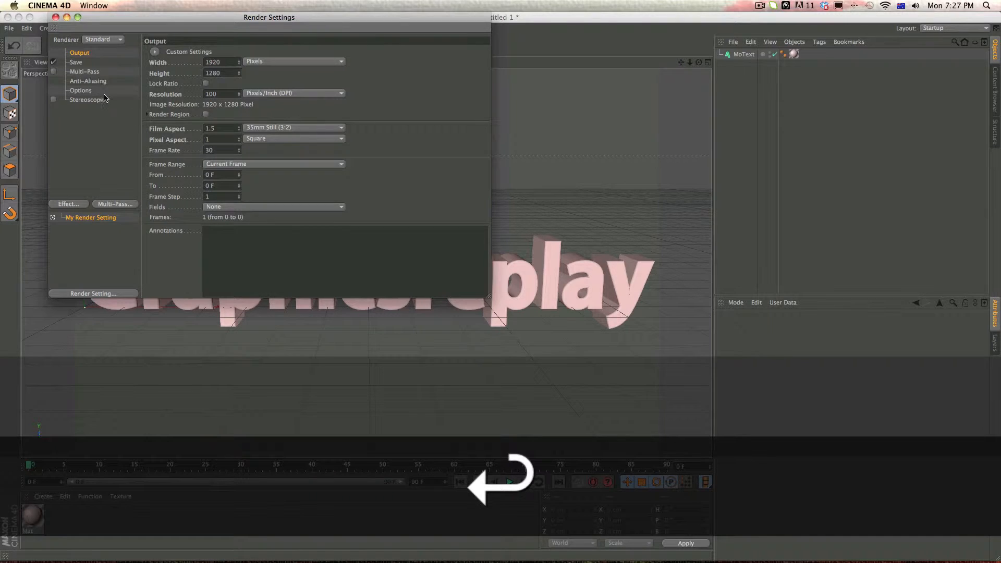
Set the render to save as a PNG file named test on the Desktop and close the render settings
left_click(76, 63)
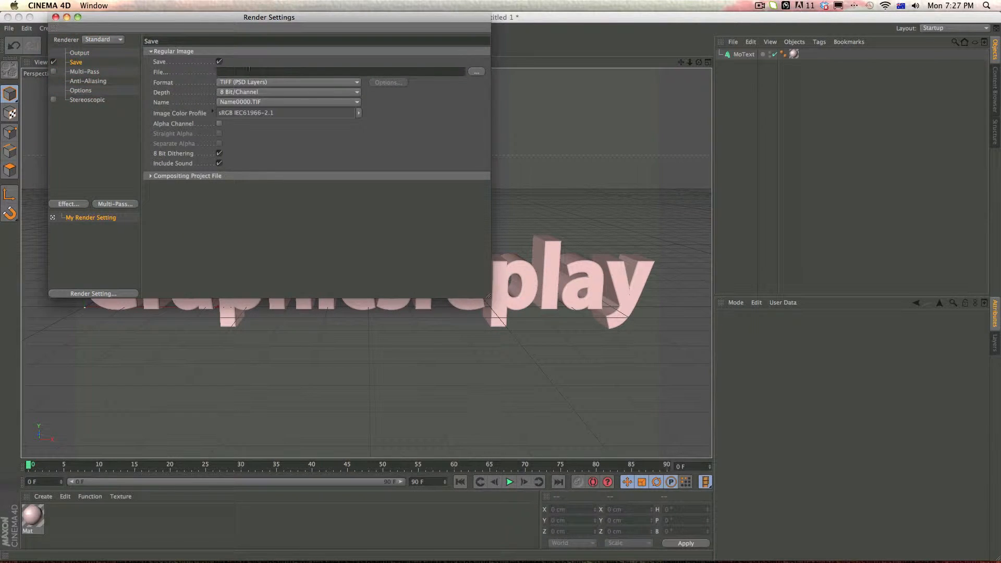
left_click(240, 84)
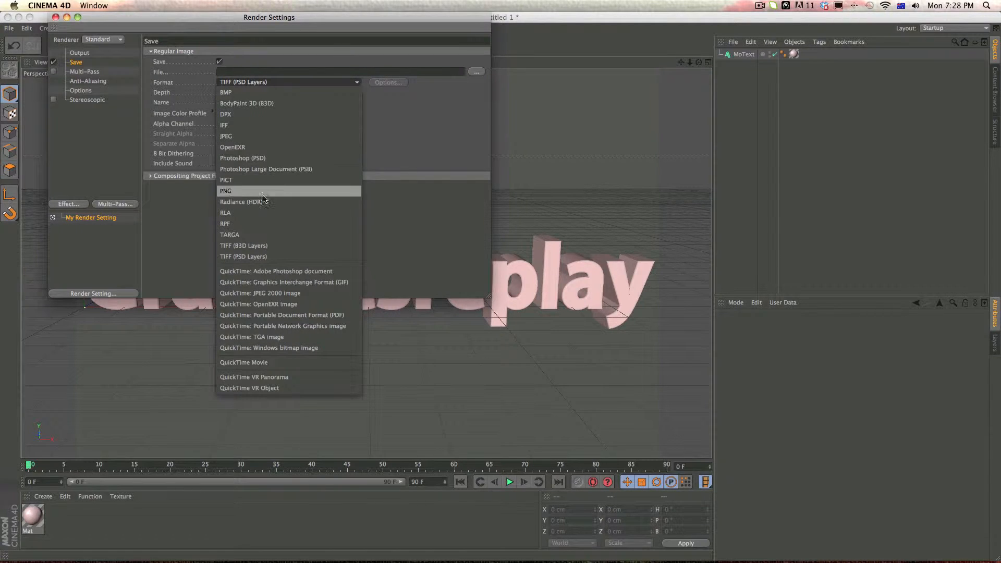
left_click(247, 190)
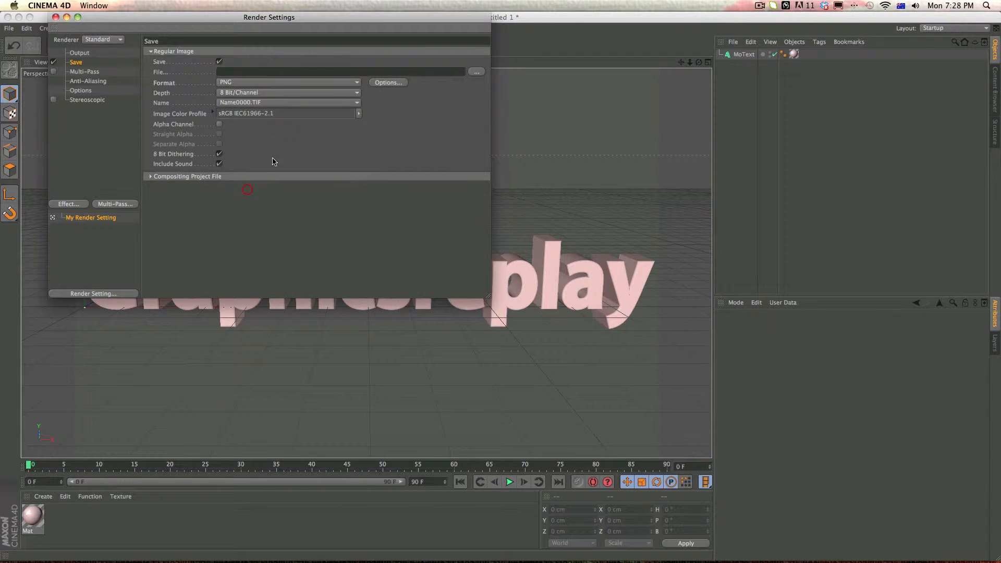
left_click(475, 72)
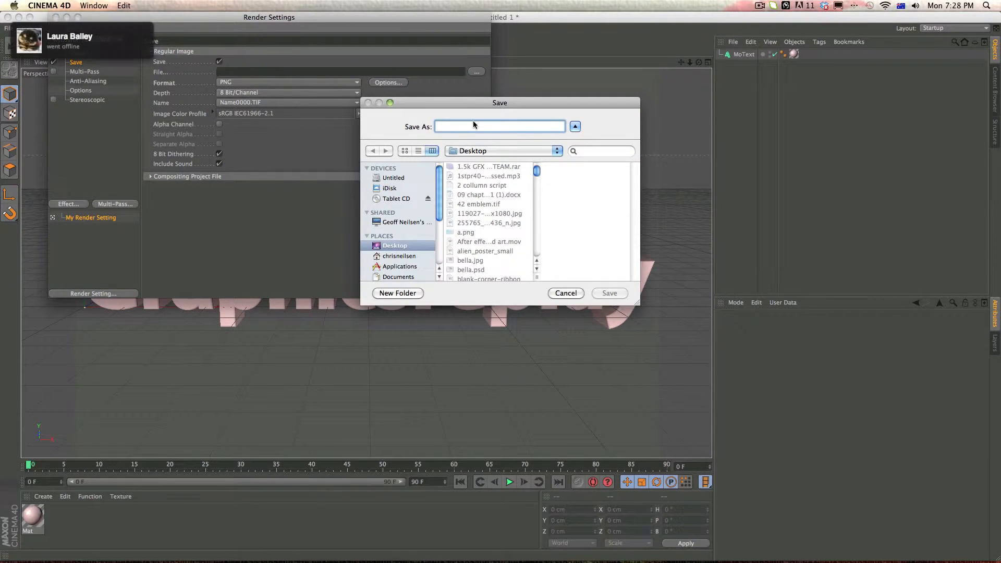
type("test")
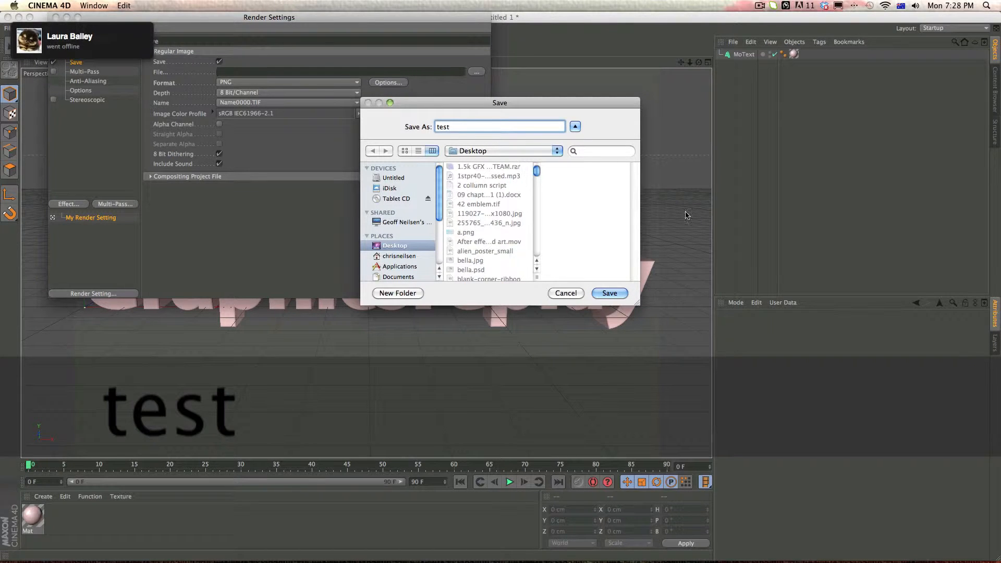
left_click(609, 293)
left_click(391, 233)
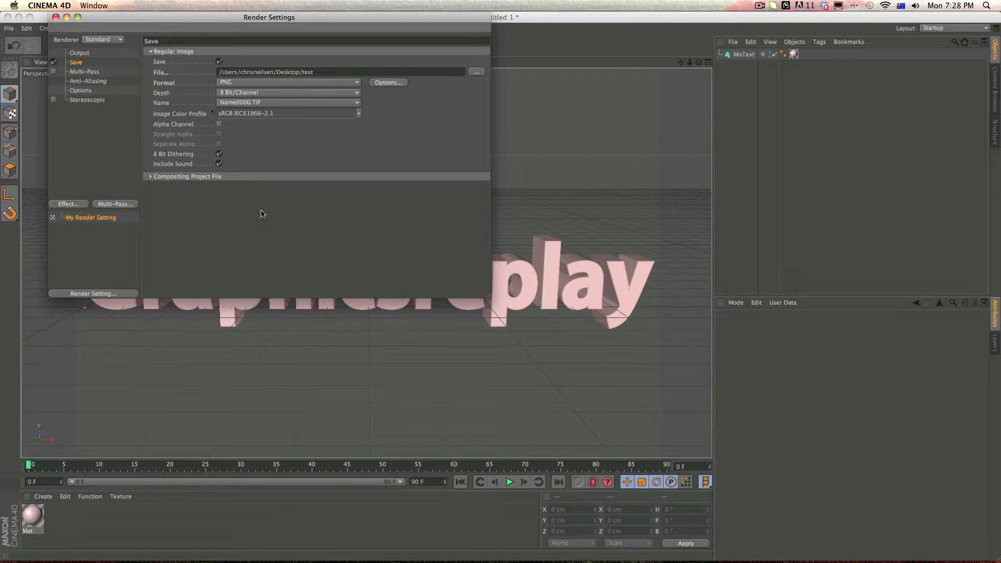
left_click(54, 17)
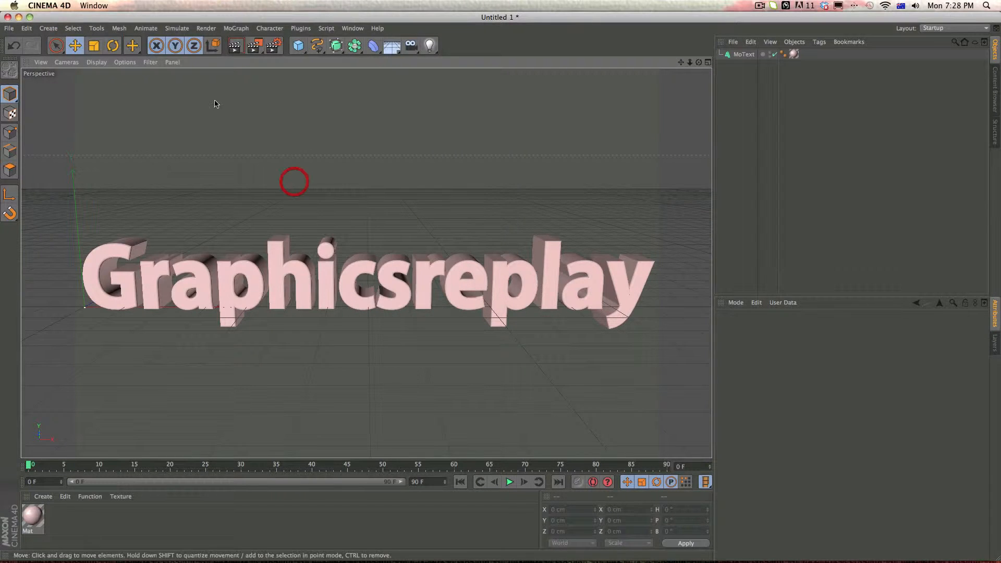
Preview the render in the viewport and render the full image to the Picture Viewer
left_click(235, 47)
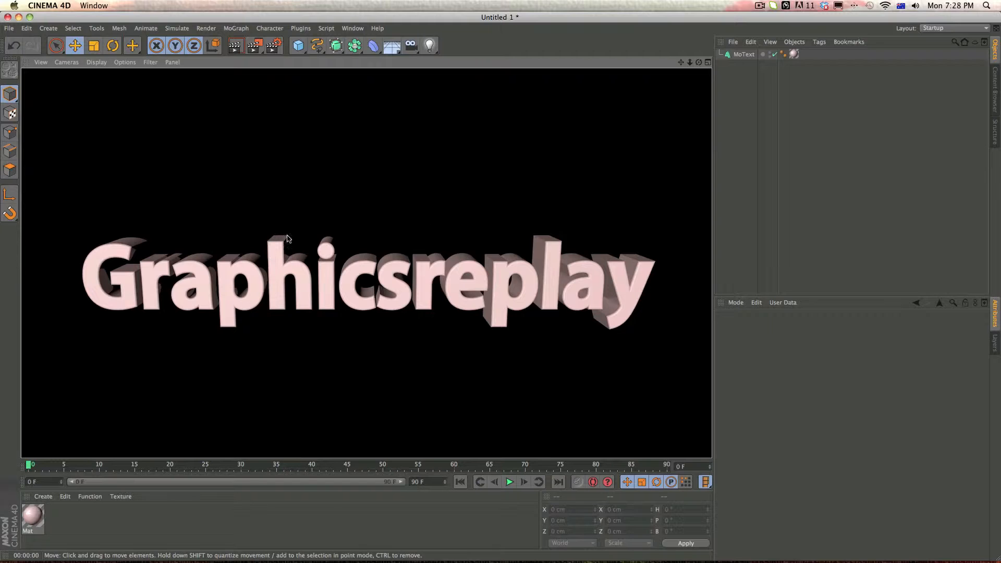
left_click(456, 100)
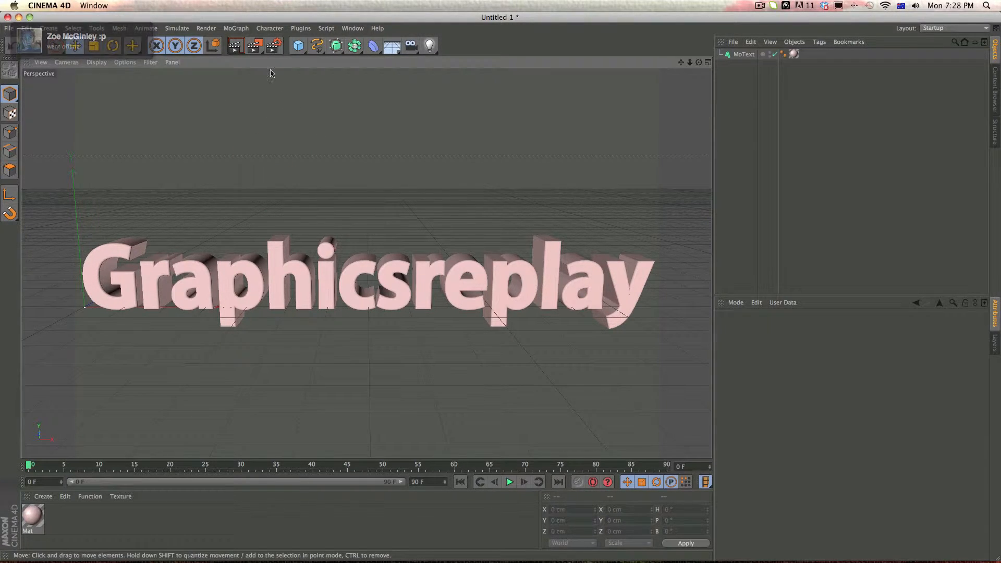
left_click(255, 46)
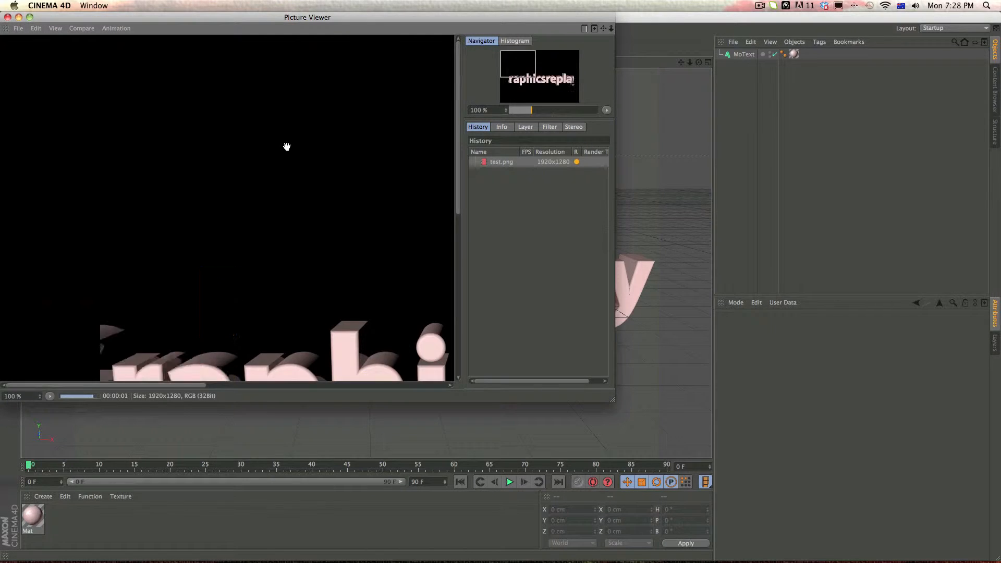
scroll(285, 152, "down", 2)
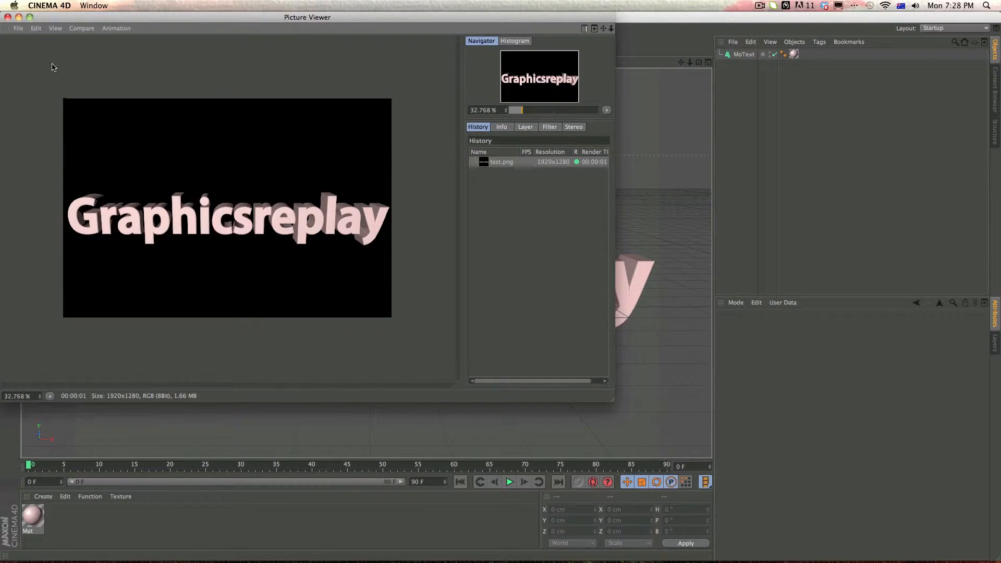
Minimize the CINEMA 4D windows and preview the rendered test.png on the desktop
left_click(19, 19, "alt")
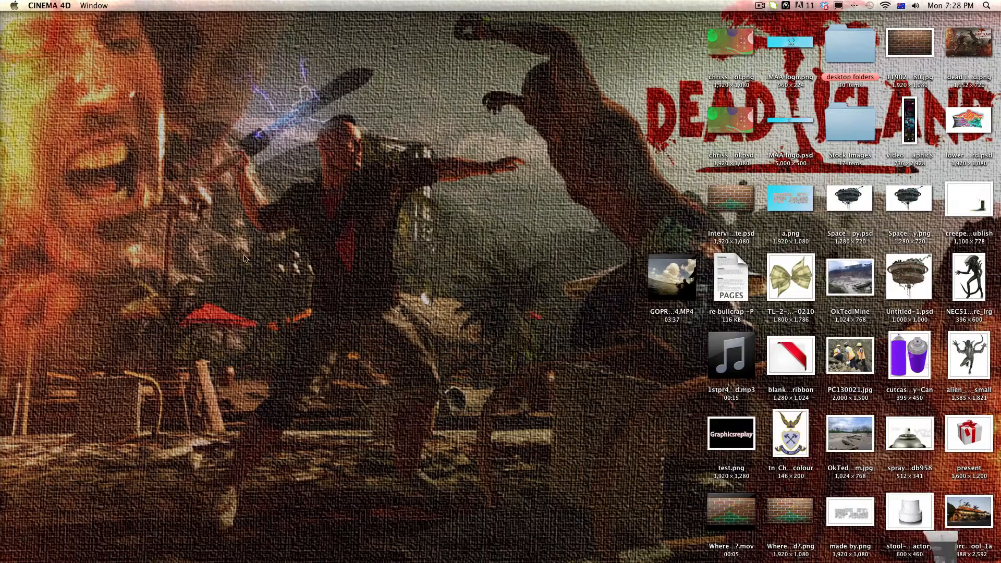
left_click(489, 441)
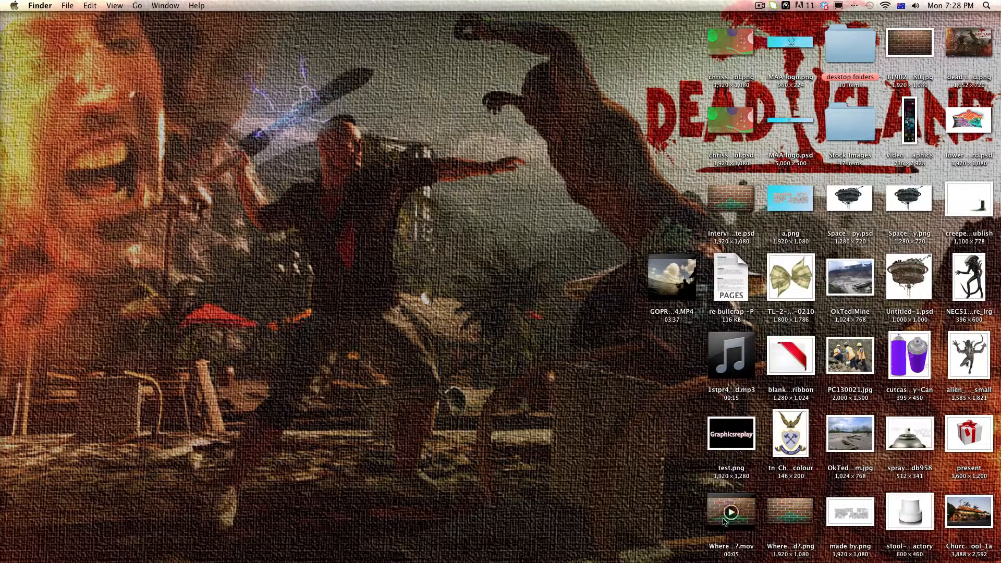
key("space")
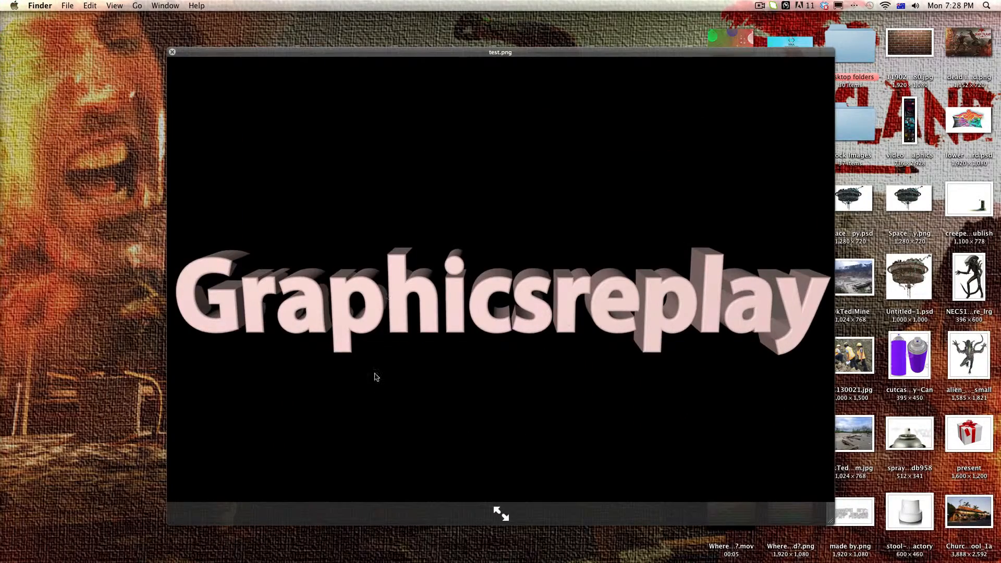
key("space")
Switch back to CINEMA 4D by restoring its windows and close the Picture Viewer
key("ctrl+Down")
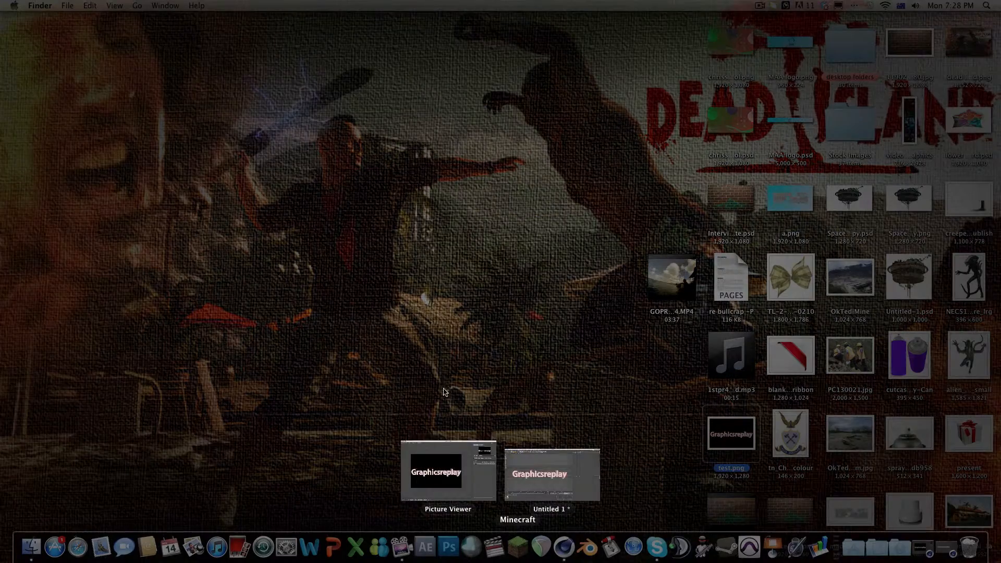
left_click(448, 469)
key("ctrl+Down")
left_click(503, 448)
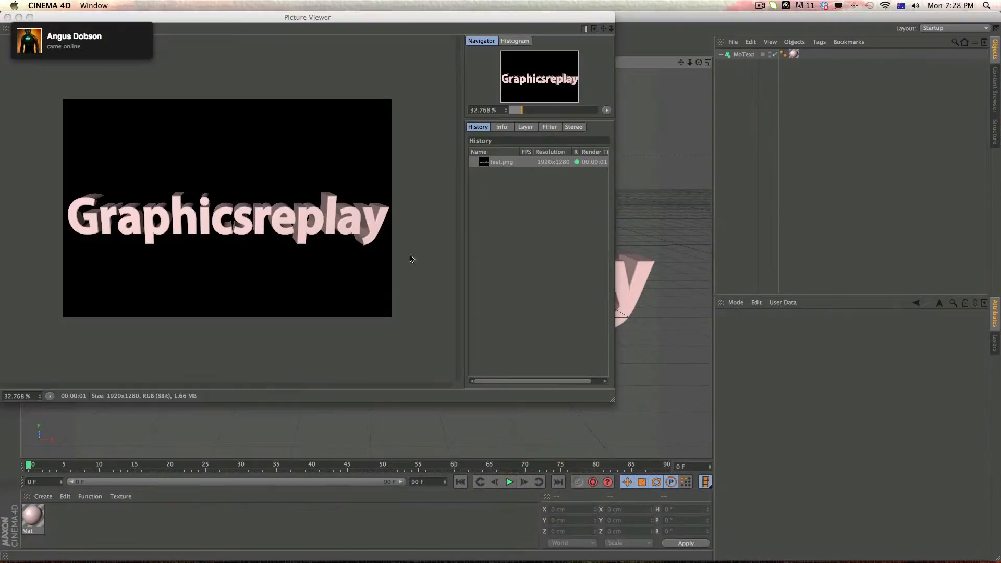
left_click(412, 259)
left_click(8, 18)
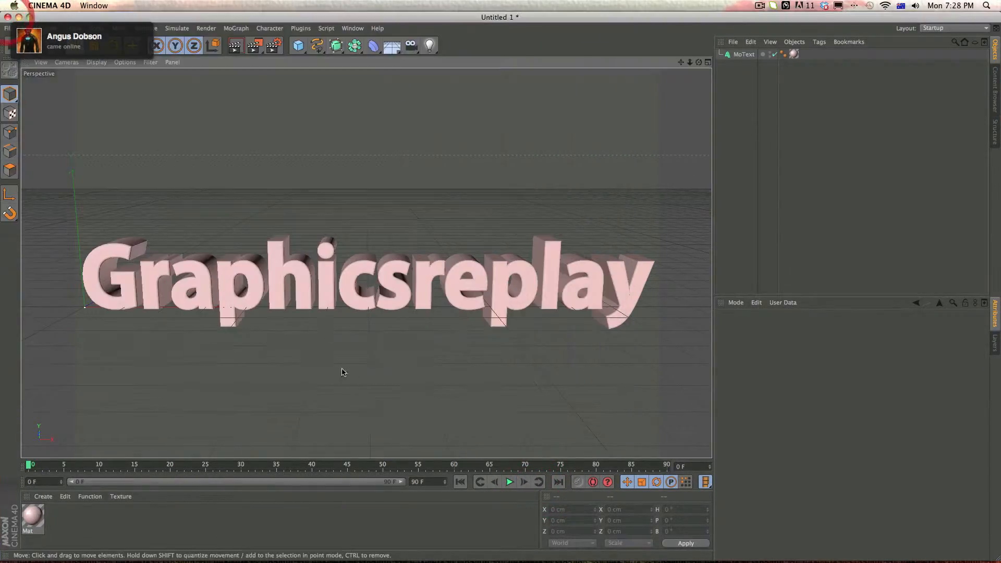
left_click(431, 47)
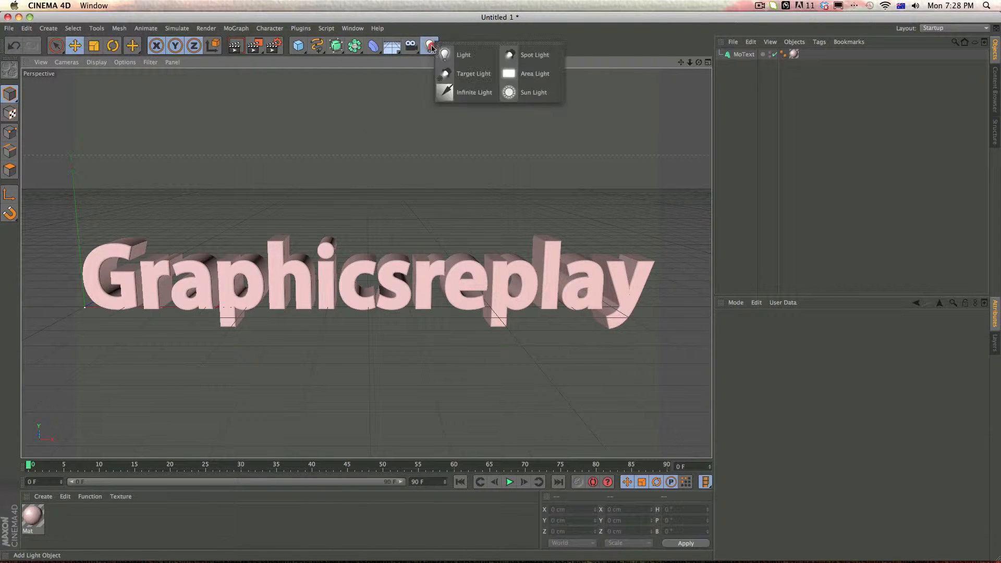
left_click(428, 47)
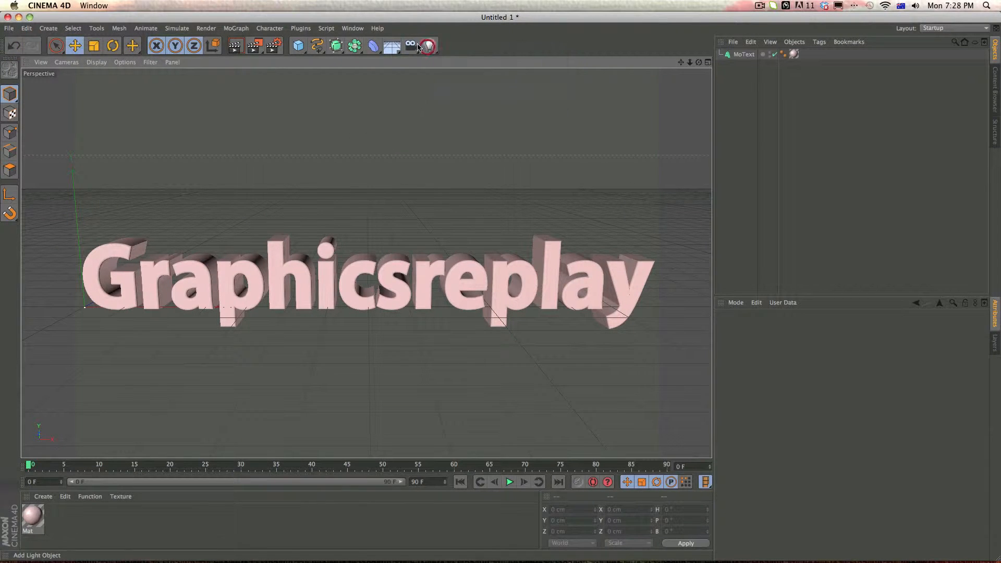
left_click(387, 47)
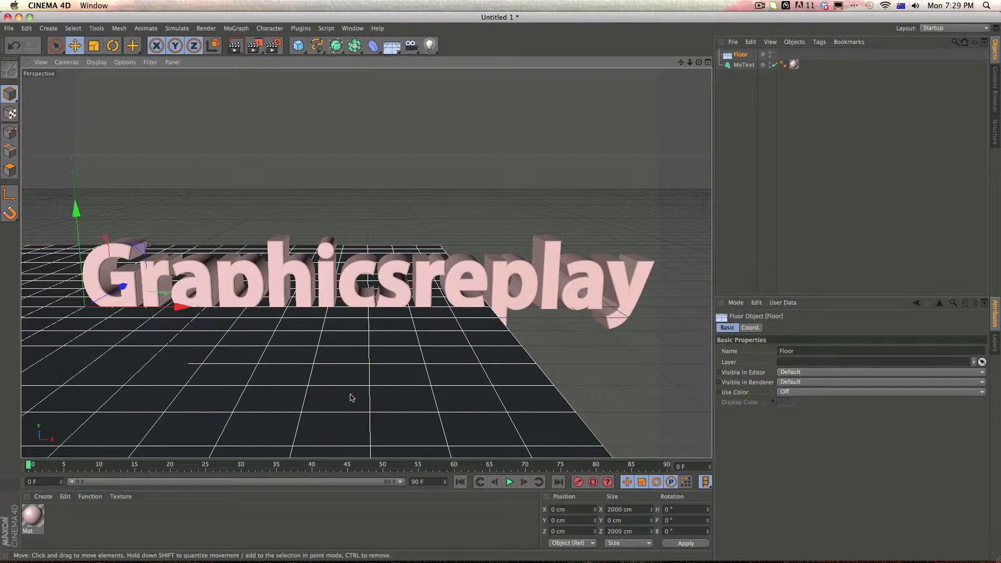
key("Delete")
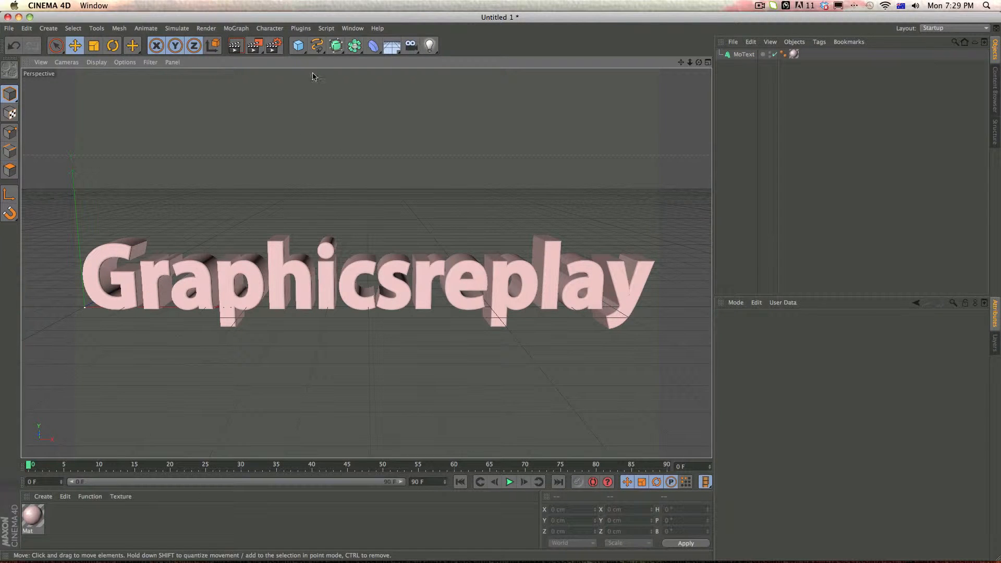
Add a Sky object to the scene
left_click(373, 46)
left_click(391, 45)
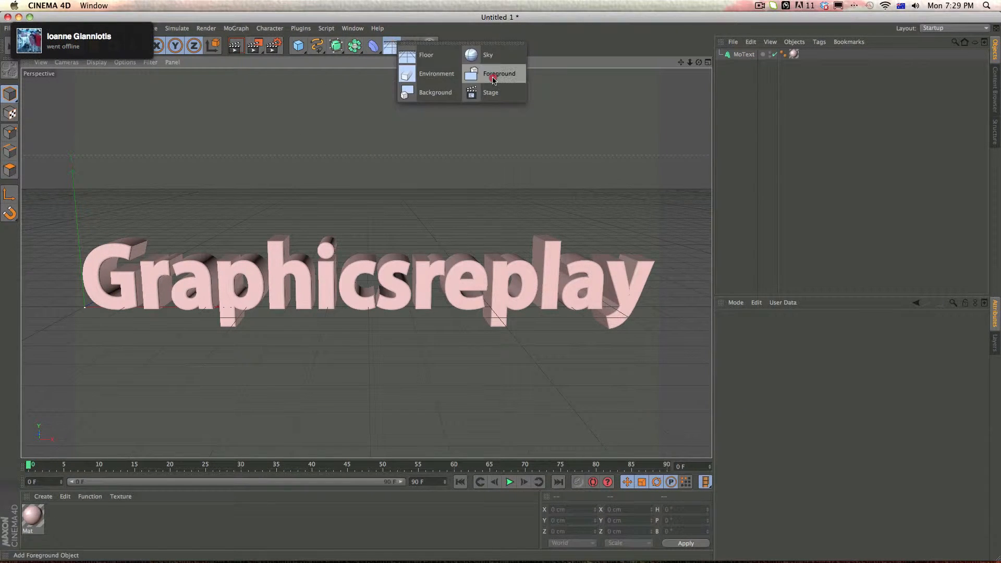
left_click(488, 55)
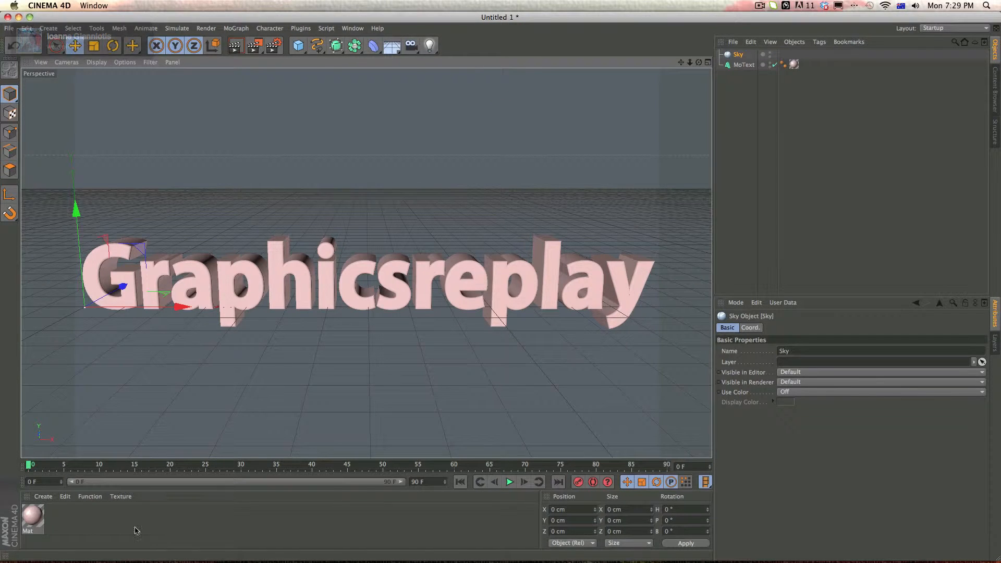
Create a new material and open the image picker for its Color channel texture
double_click(82, 520)
double_click(33, 517)
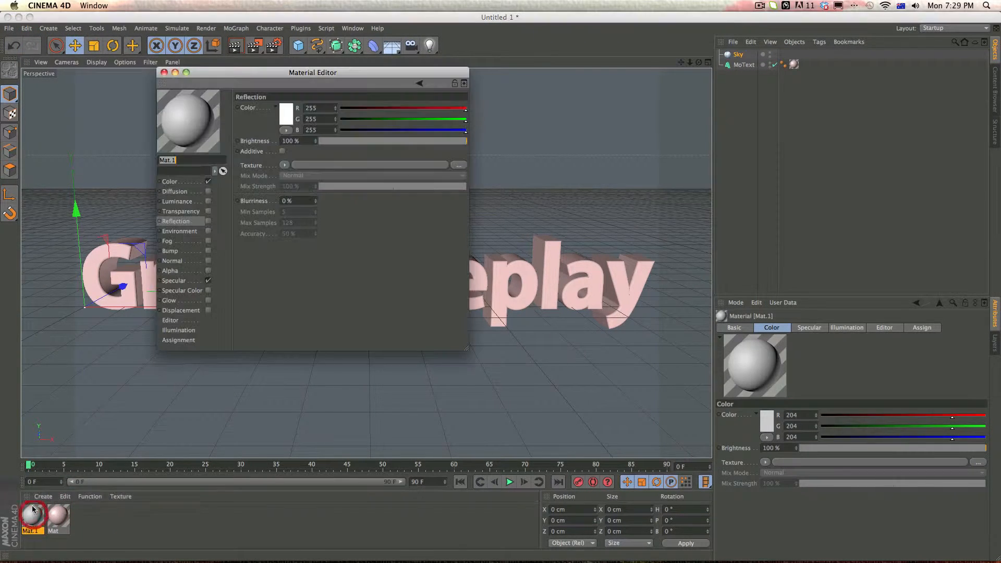
left_click(172, 181)
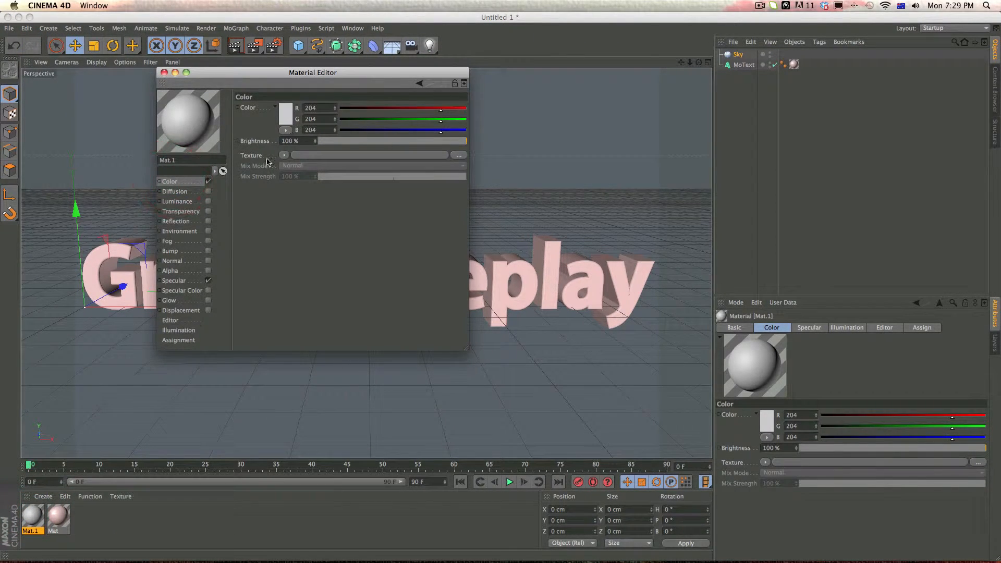
left_click(284, 155)
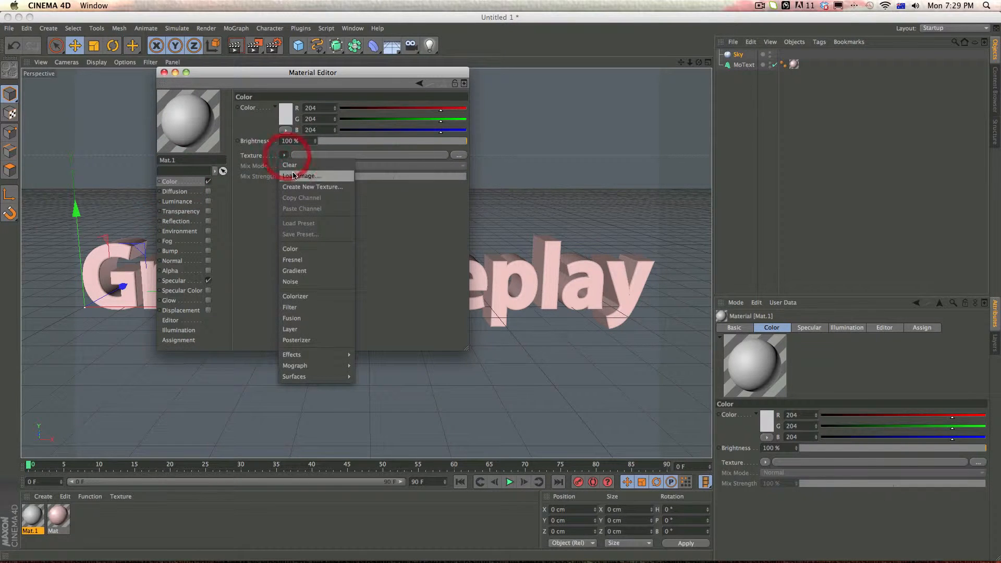
left_click(305, 178)
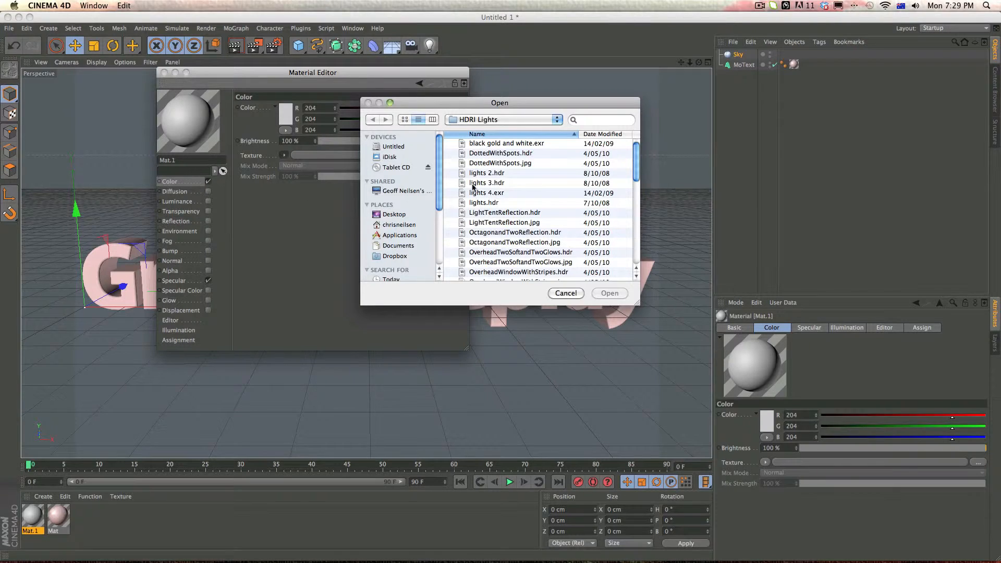
Preview the studio030.exr, studio029.exr and studio028.exr images in the HDRI Lights folder
scroll(499, 208, "down", 15)
left_click(498, 216)
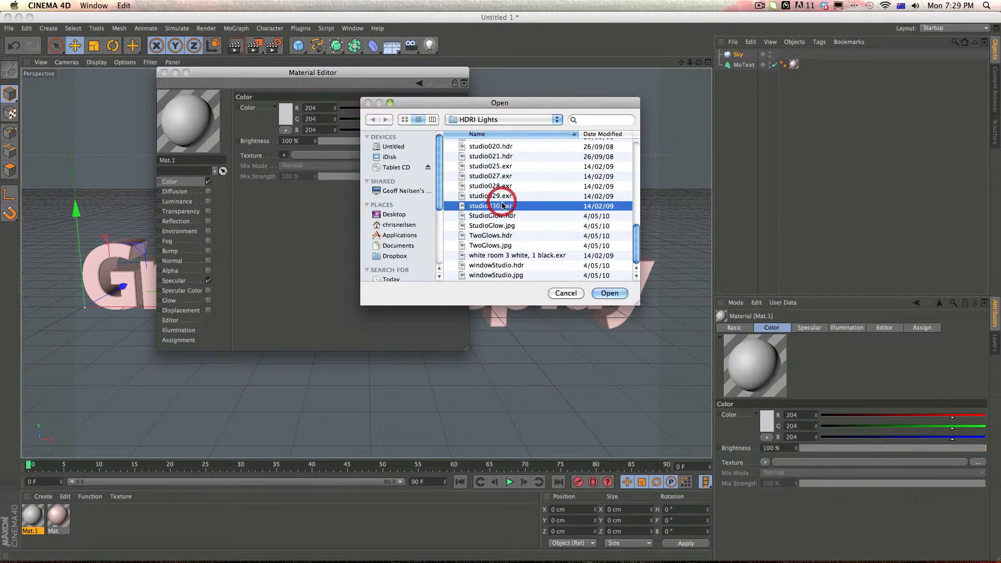
key("space")
key("space")
left_click(492, 197)
key("space")
key("space")
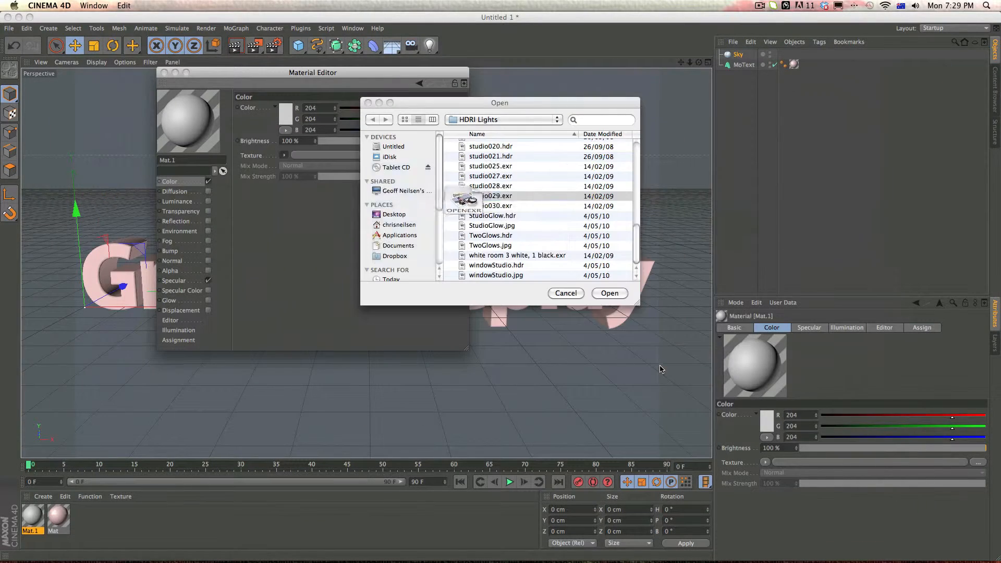
left_click(492, 186)
key("space")
key("space")
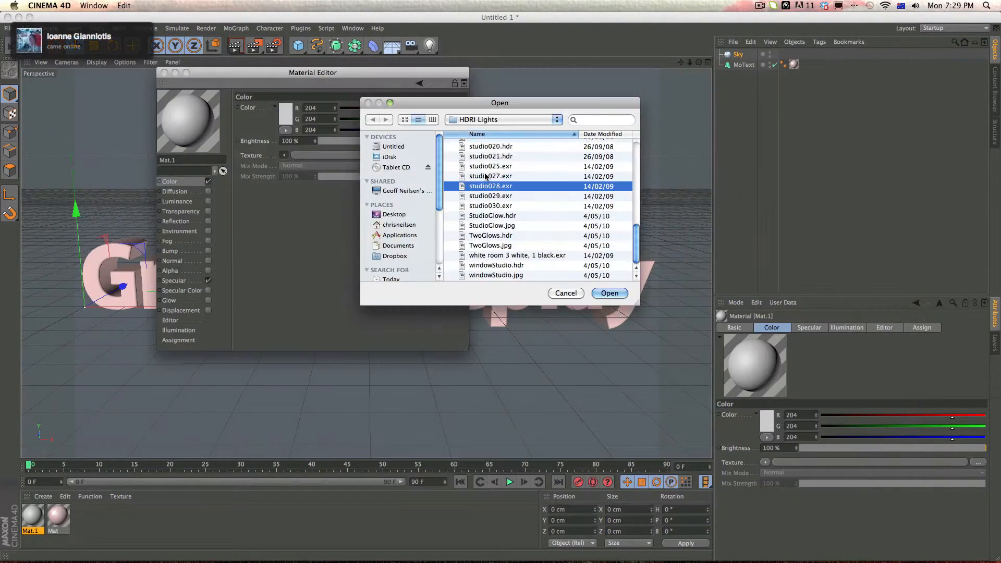
Load studio025.exr as the new material's Color texture and create a copy at the project location
scroll(485, 176, "up", 1)
left_click(486, 174)
key("space")
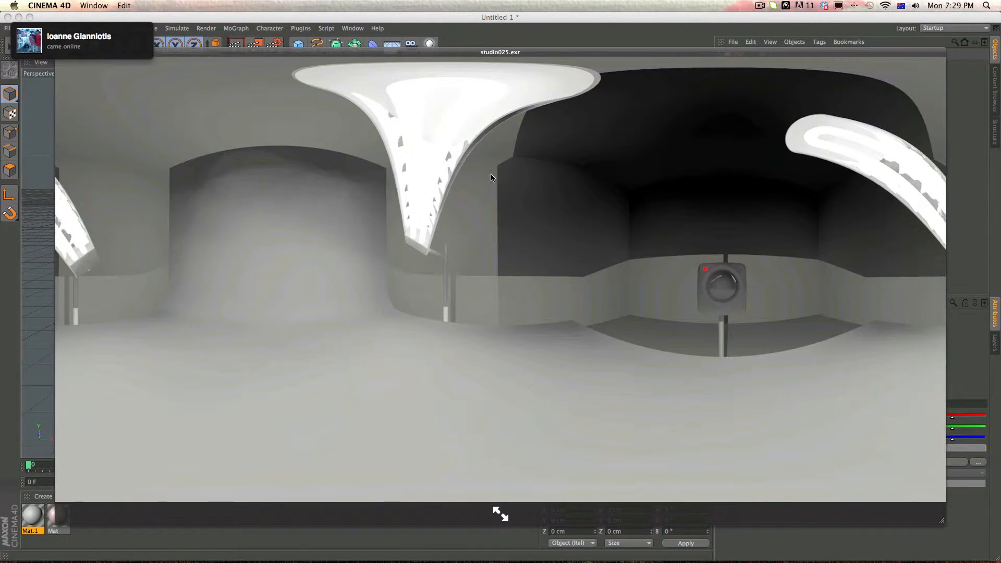
key("space")
left_click(610, 293)
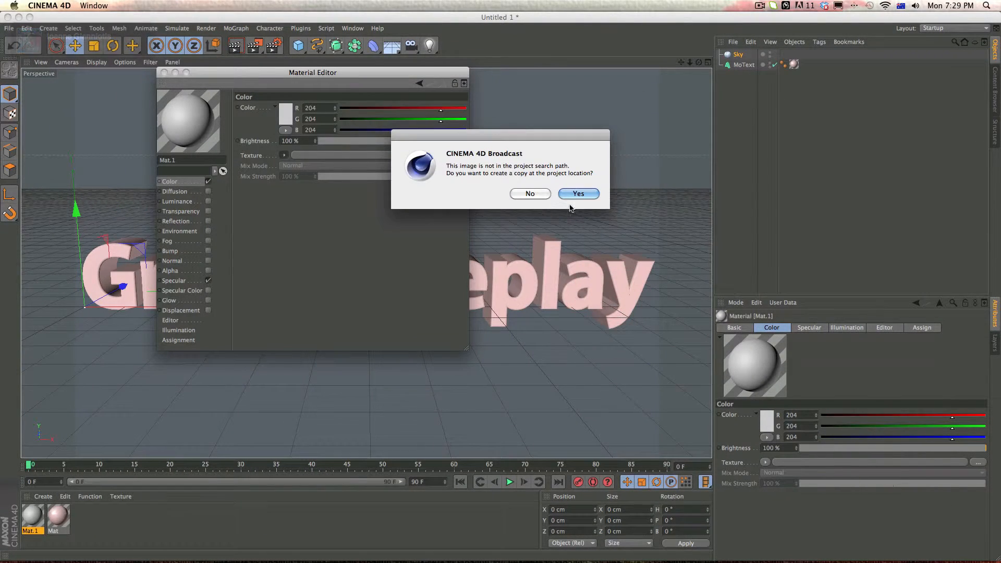
left_click(573, 194)
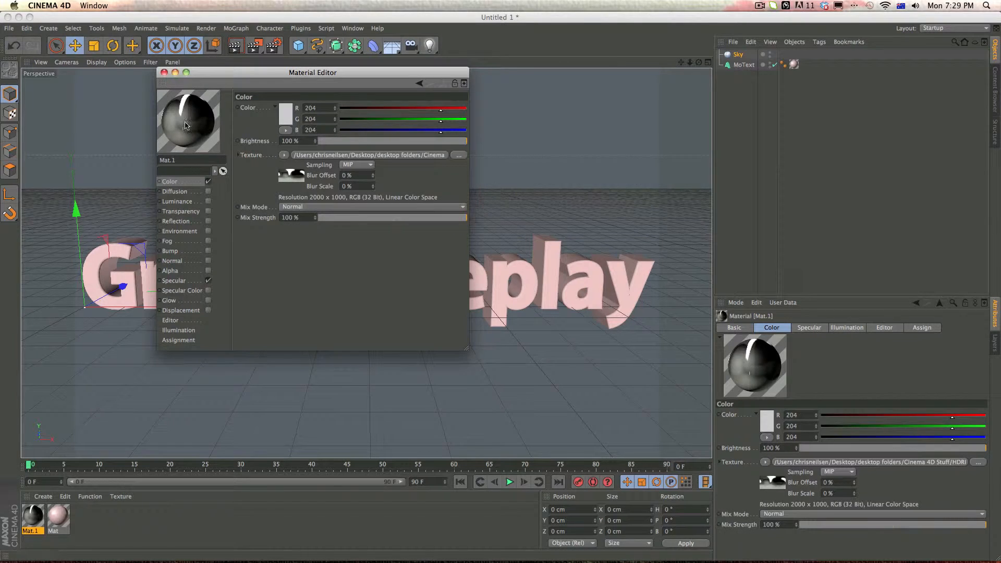
left_click(163, 72)
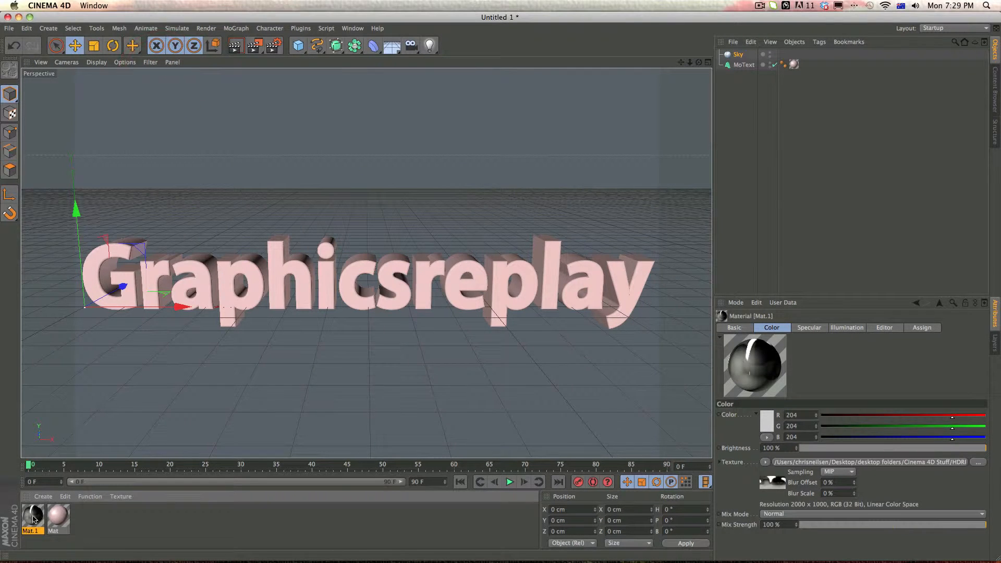
Apply the HDRI material Mat.1 to the Sky object and preview the render in the viewport
left_click_drag(741, 54, 739, 54)
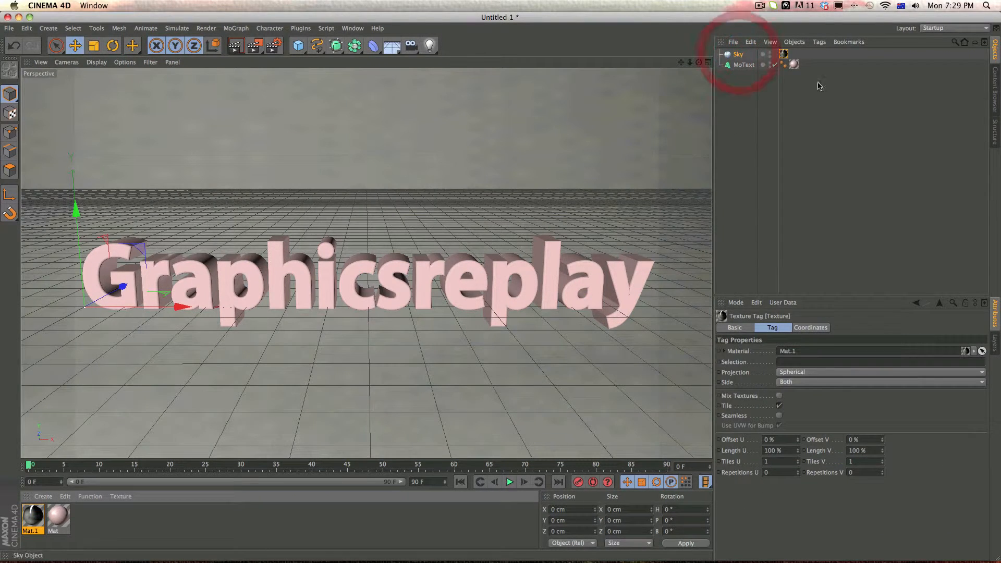
left_click(665, 129)
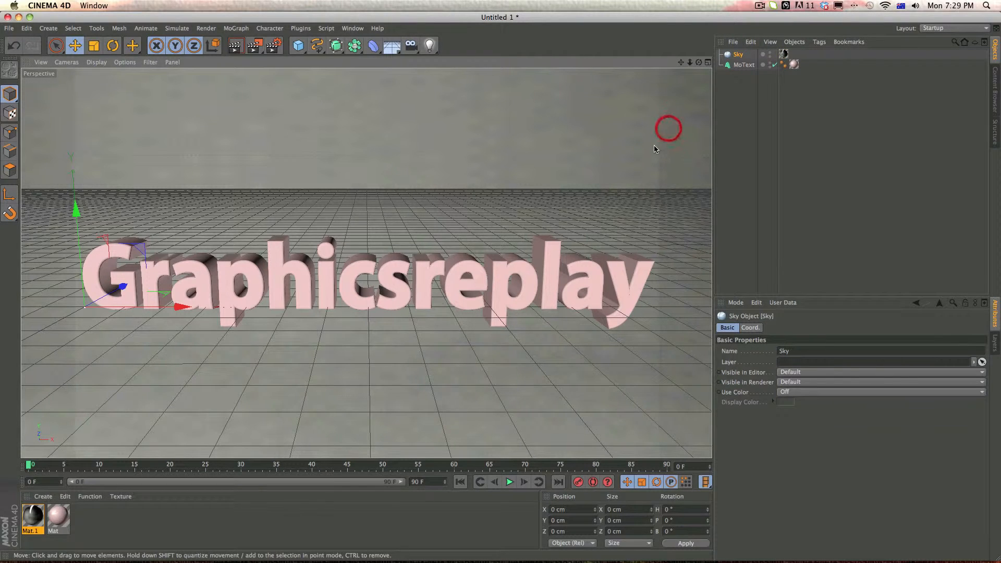
left_click(236, 45)
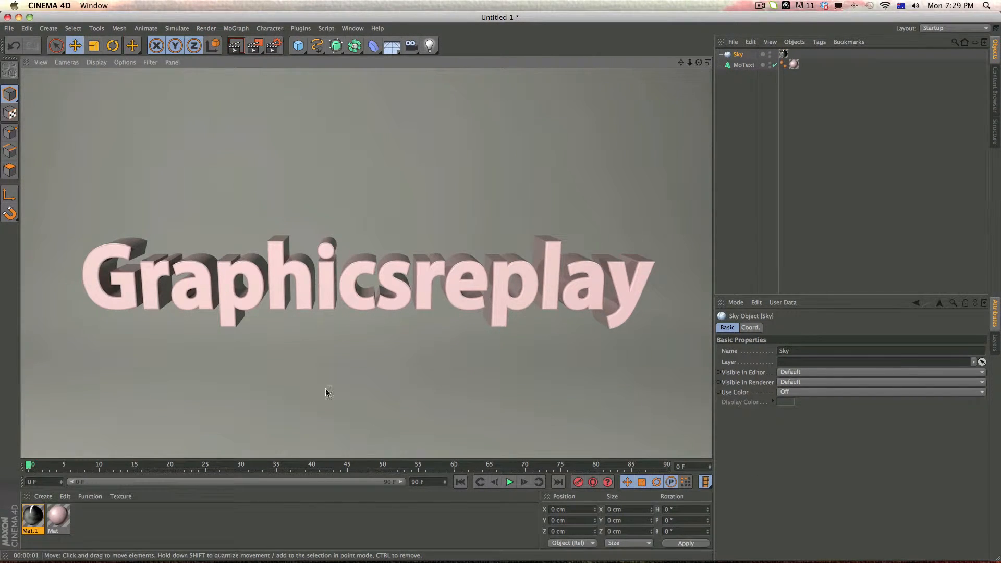
left_click(646, 153)
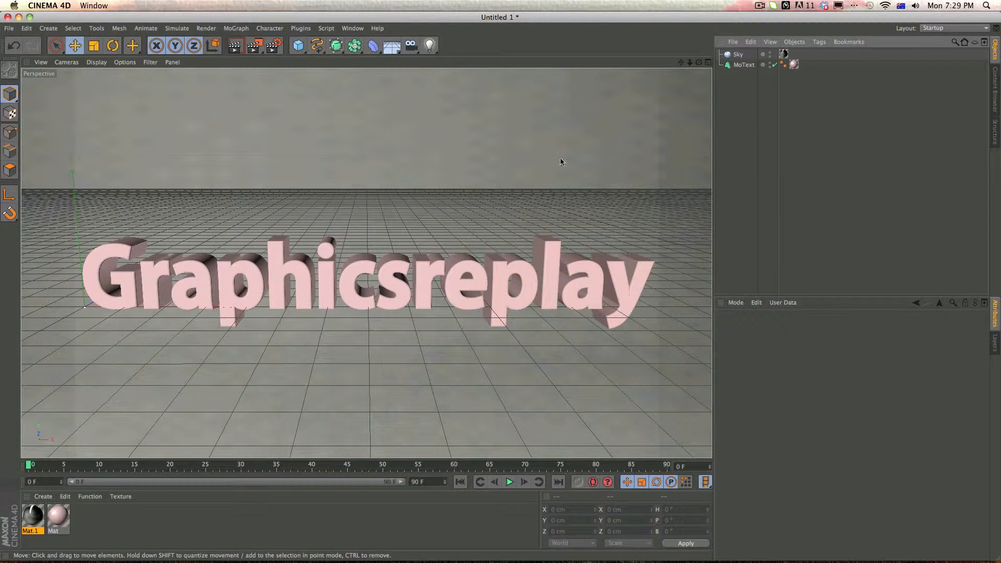
Add a Compositing tag with Seen by Camera disabled to the Sky object and preview the render
left_click(736, 54)
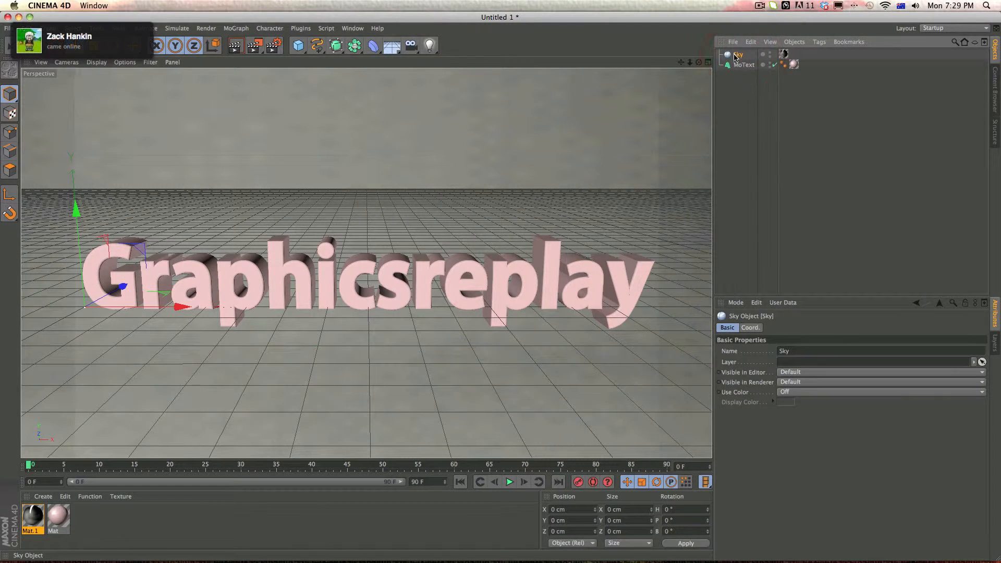
right_click(736, 55)
mouse_move(774, 62)
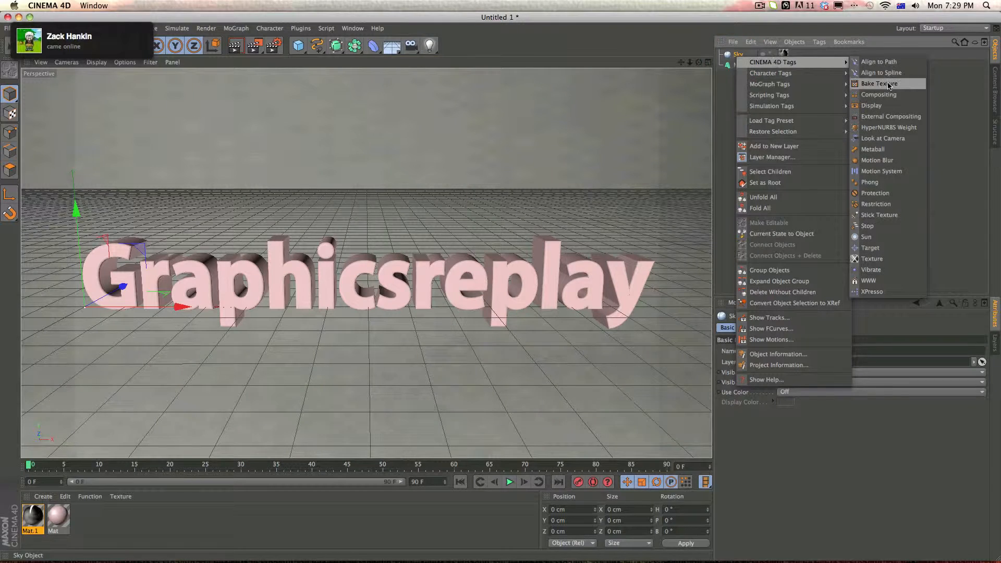
left_click(737, 55)
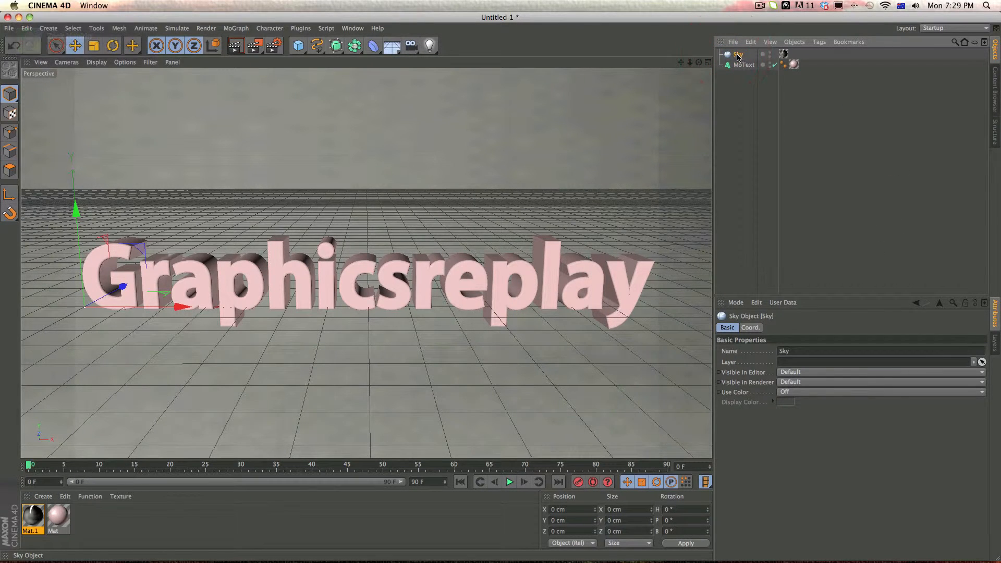
right_click(739, 55)
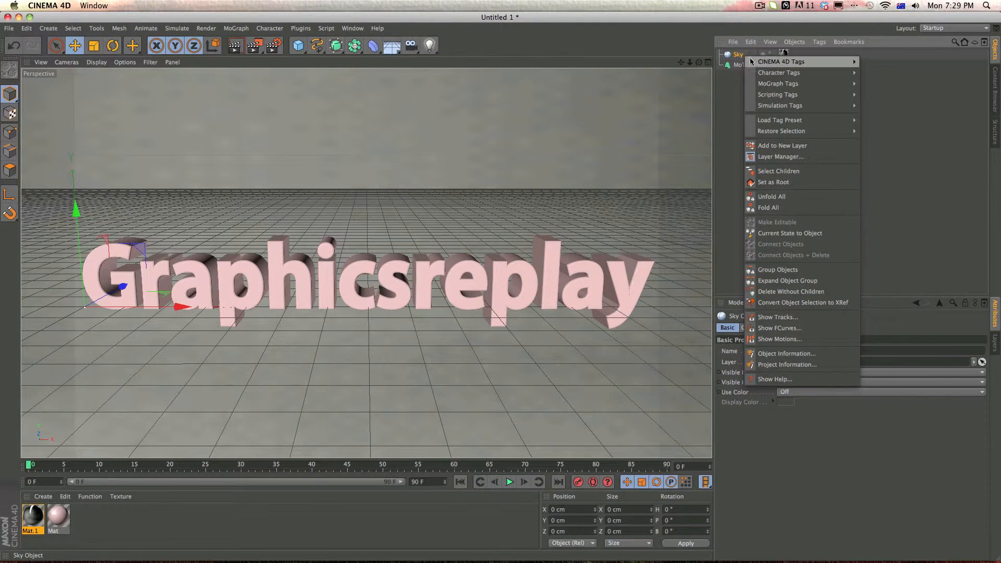
mouse_move(763, 63)
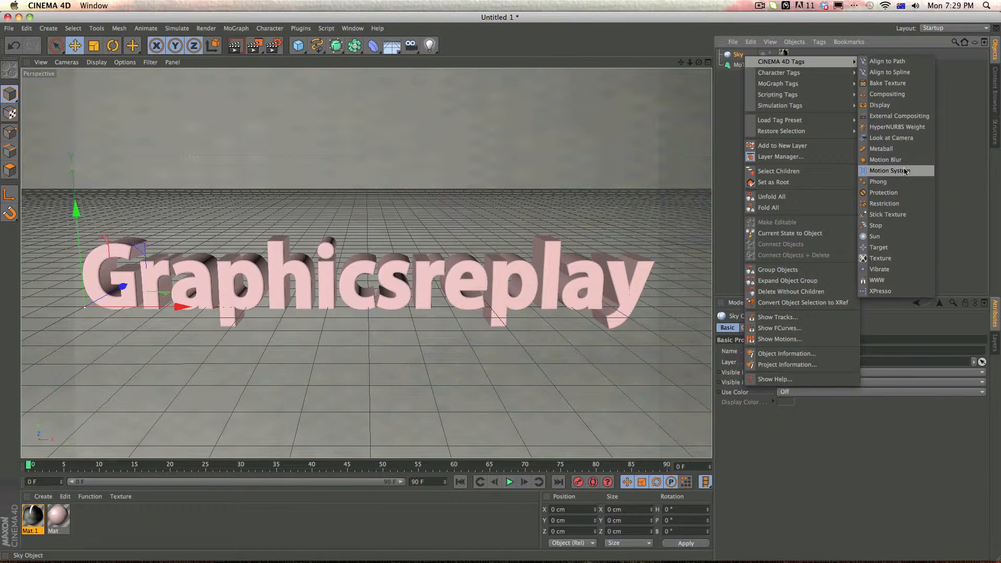
left_click(892, 95)
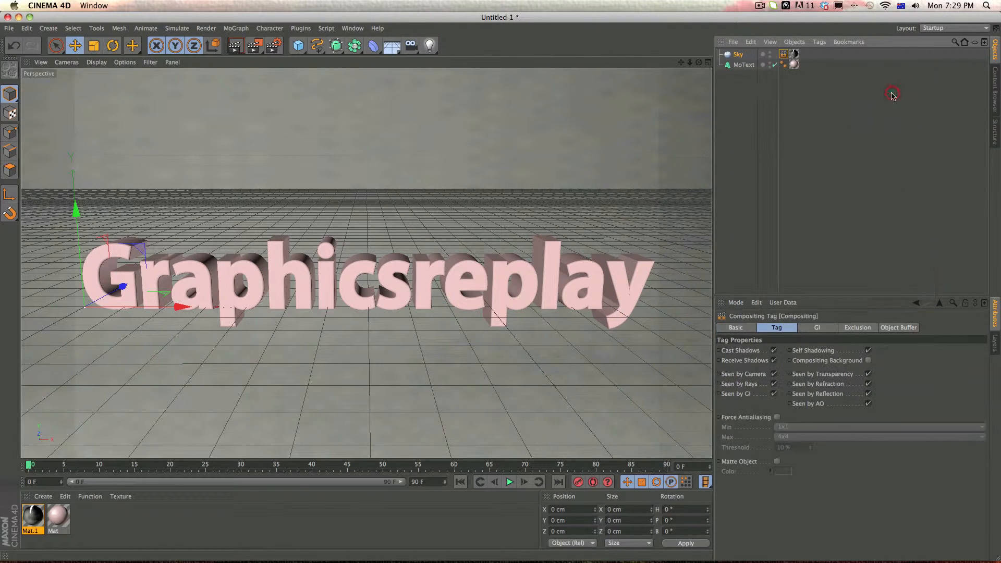
left_click(774, 373)
left_click(590, 397)
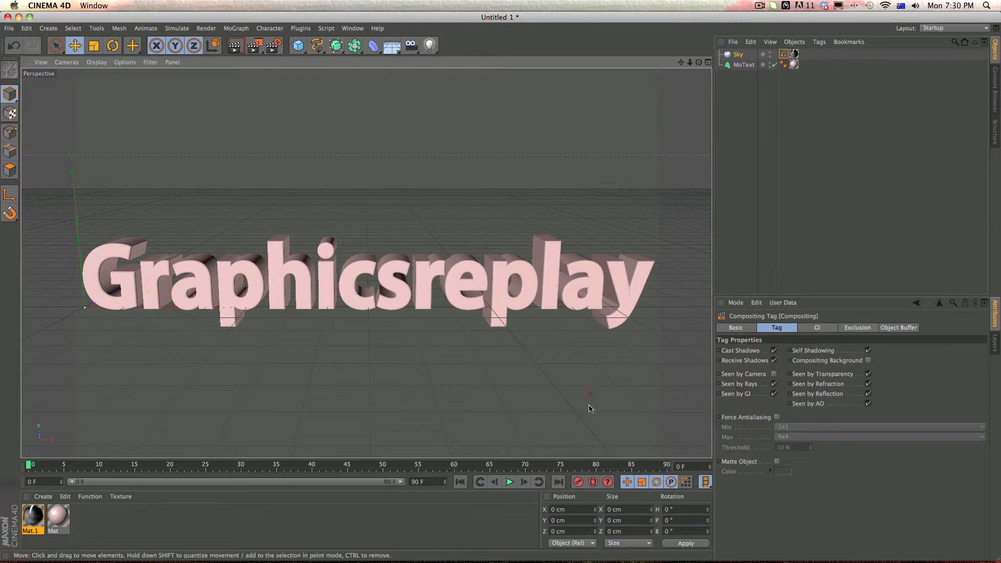
left_click(238, 50)
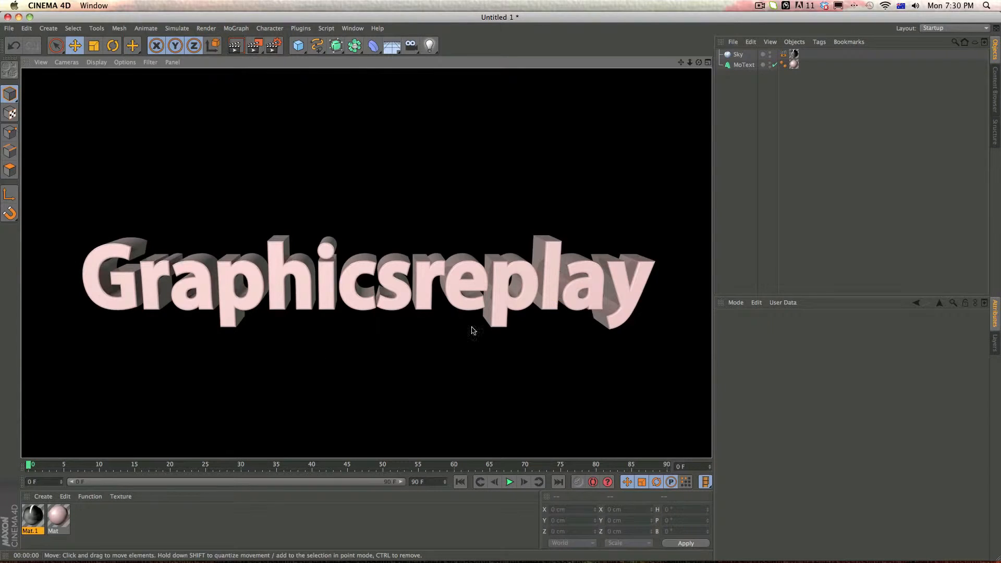
left_click(431, 375)
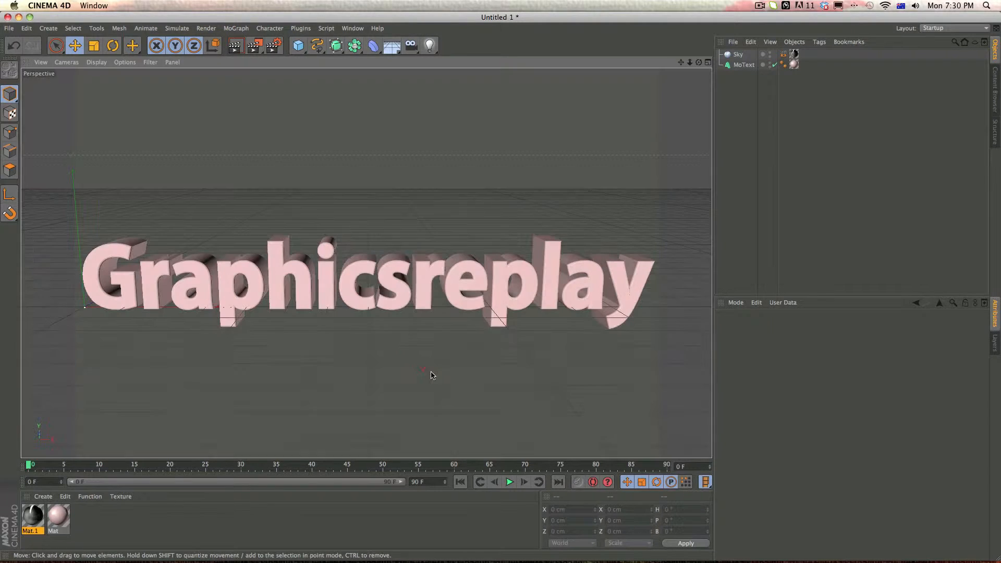
Set the Reflection Mix Strength of the pink text material Mat to 48% and preview the render
double_click(54, 511)
left_click(180, 220)
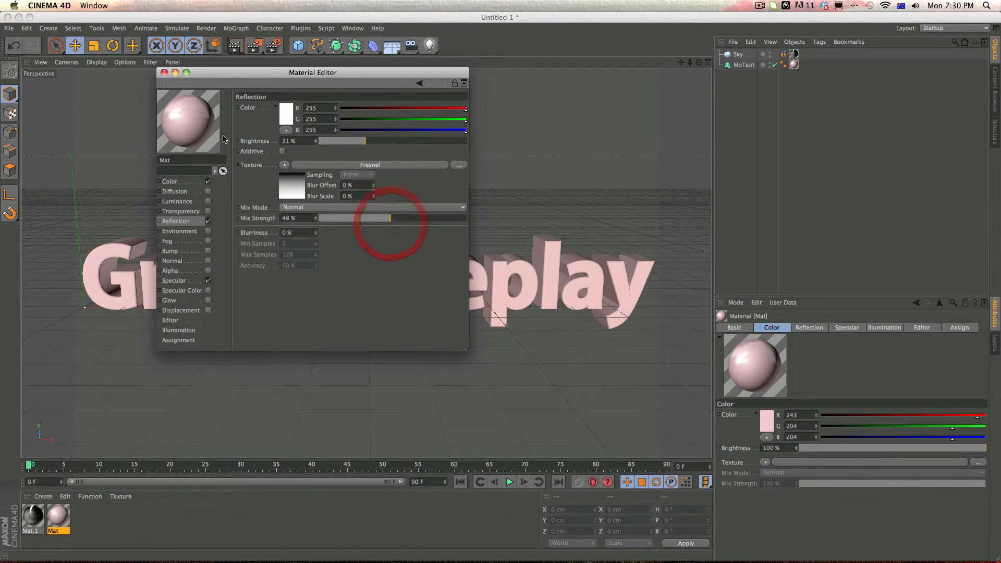
left_click(163, 72)
left_click(215, 127)
left_click(233, 50)
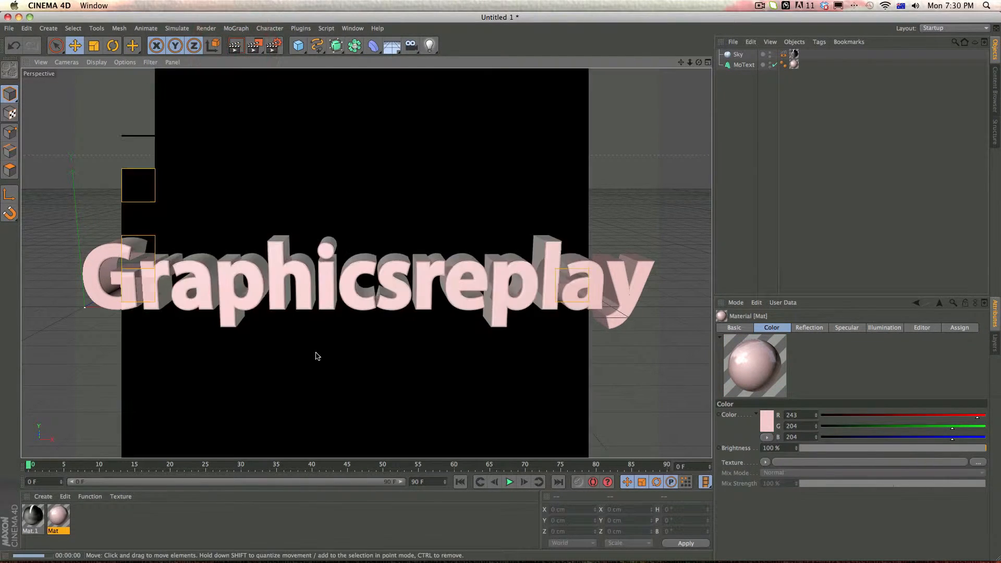
left_click(332, 171)
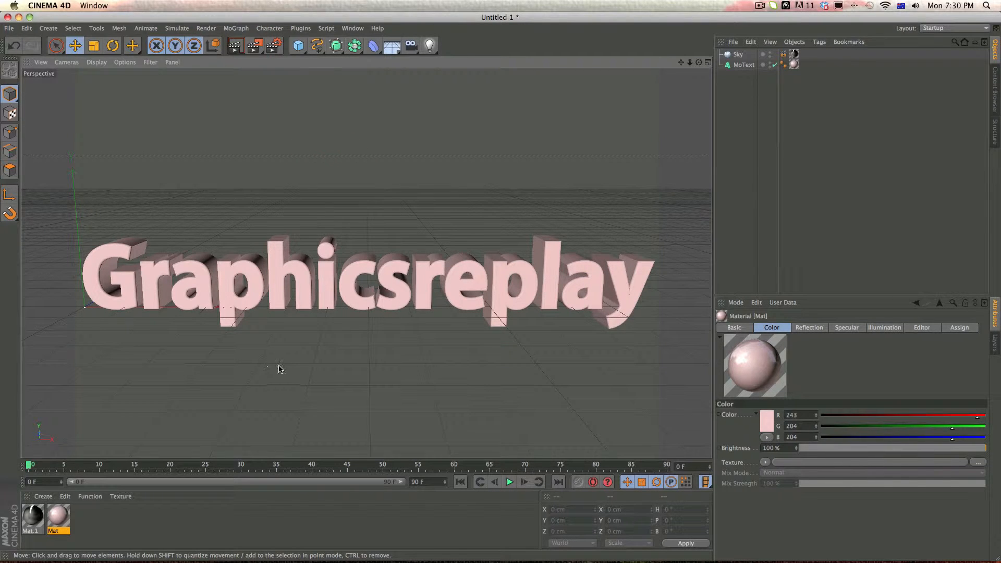
Set the extrusion depth of the MoText object to 200
left_click(338, 311)
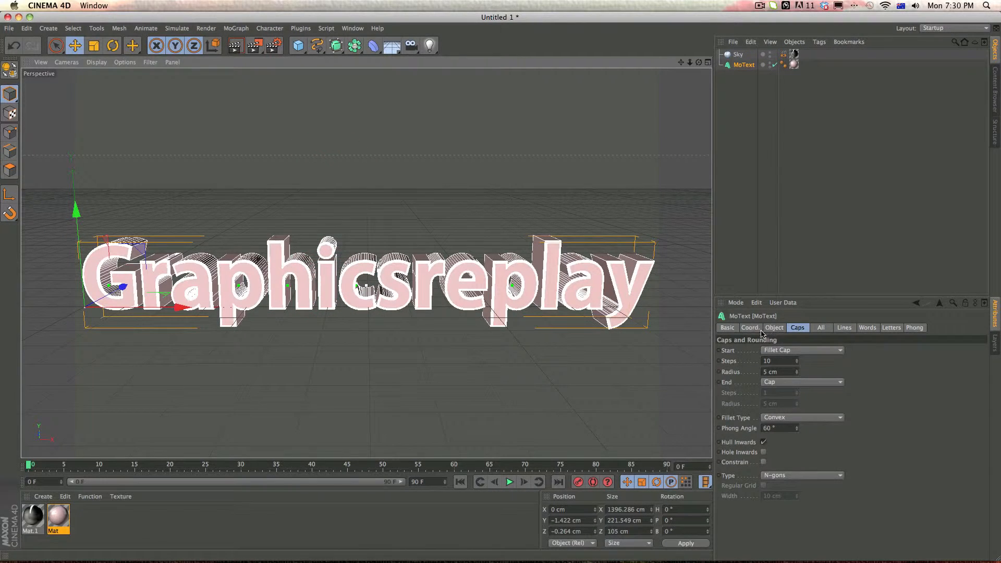
left_click(750, 328)
left_click(774, 327)
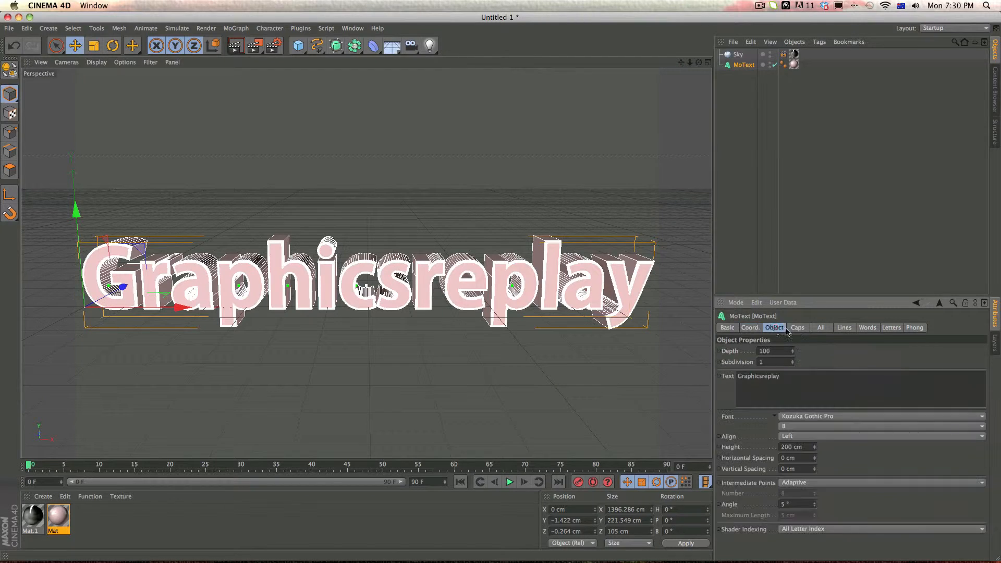
double_click(787, 356)
type("200")
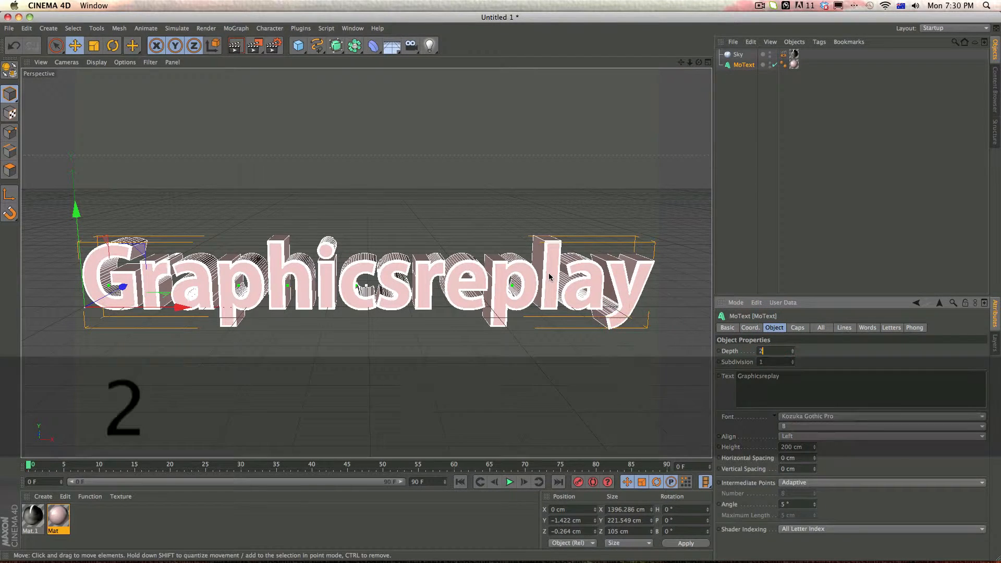
key("Return")
left_click(282, 367)
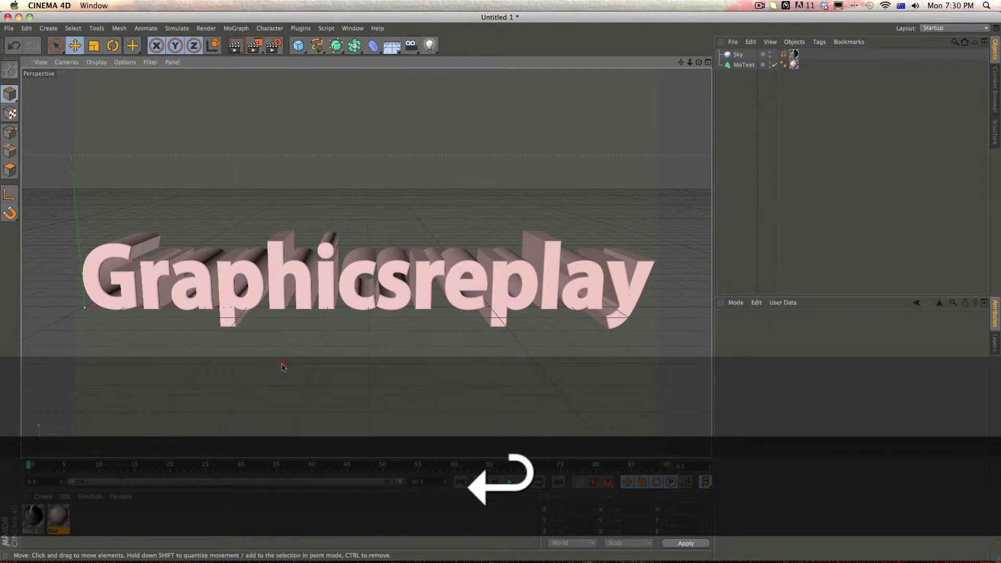
Render a viewport preview of the text's extruded sides from an oblique angle and return to a front-facing view
left_click_drag(282, 367, 147, 409, "alt")
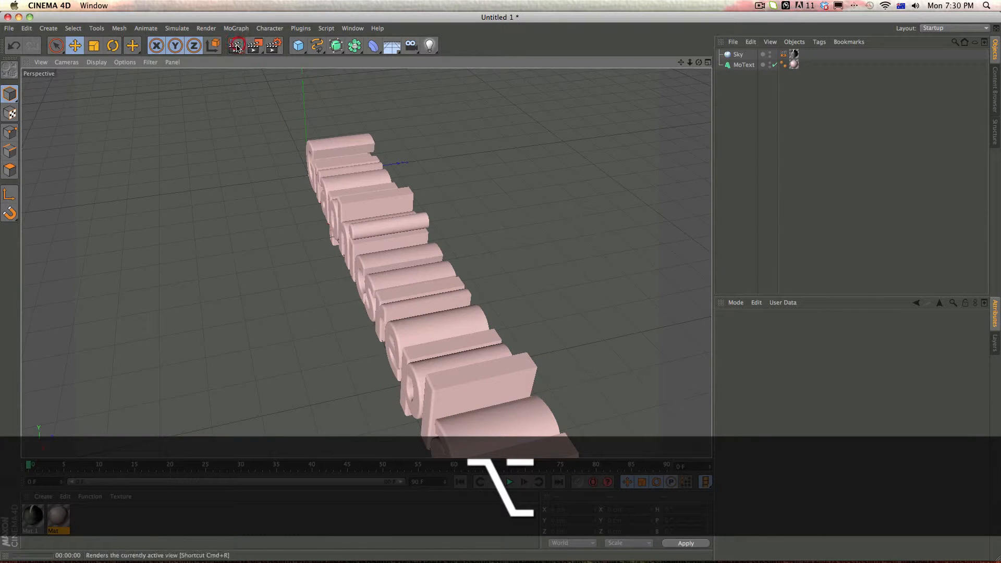
left_click(236, 46)
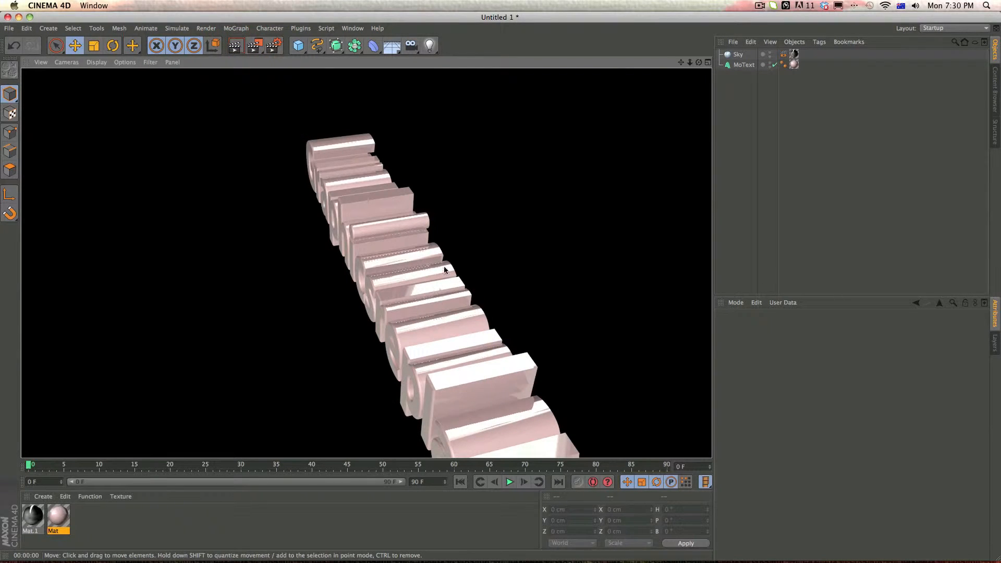
left_click_drag(374, 307, 548, 251, "alt")
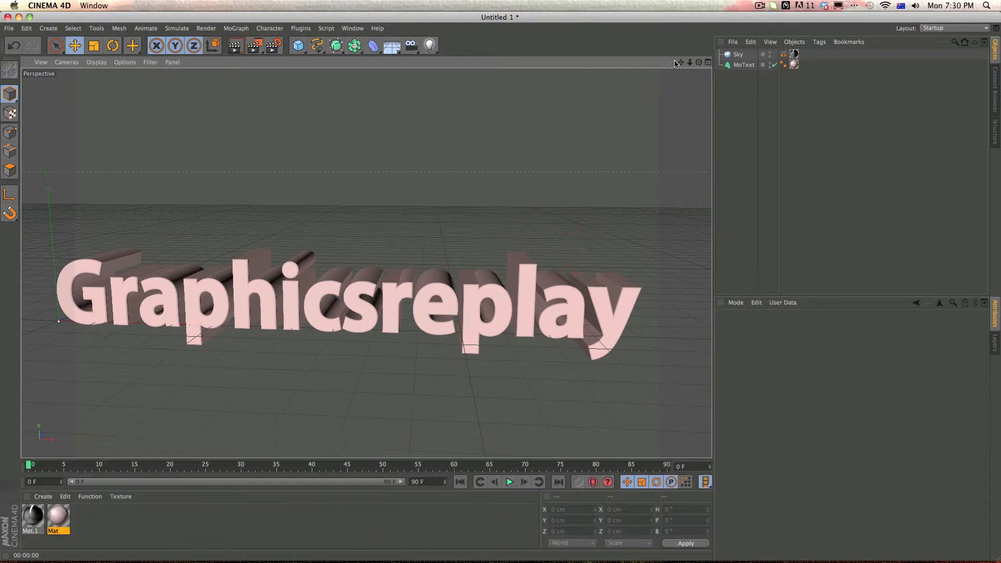
left_click_drag(680, 62, 709, 65)
left_click_drag(390, 363, 379, 366, "alt")
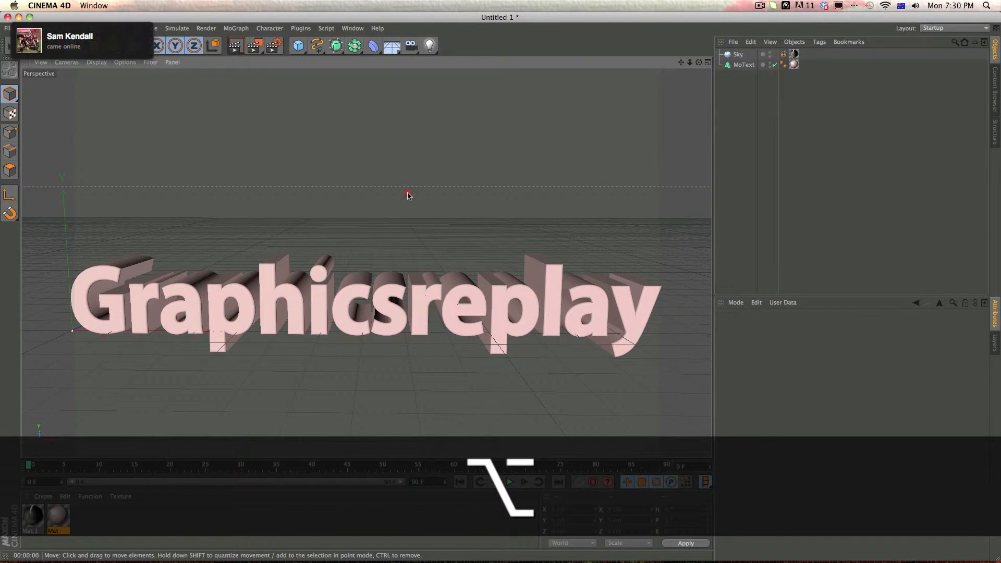
Delete the MoText object and add a Sphere primitive to the scene
left_click(408, 197)
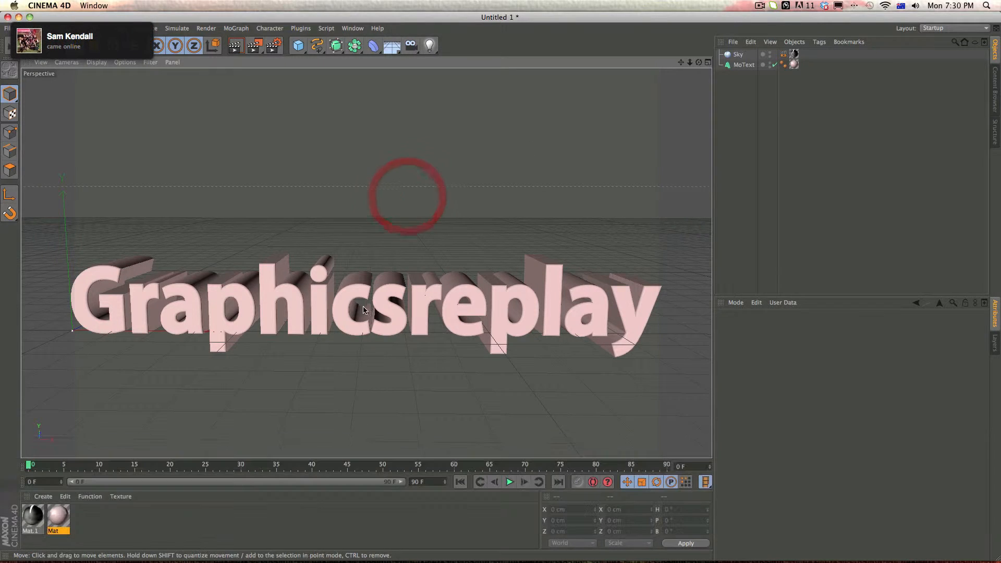
left_click(739, 65)
key("Delete")
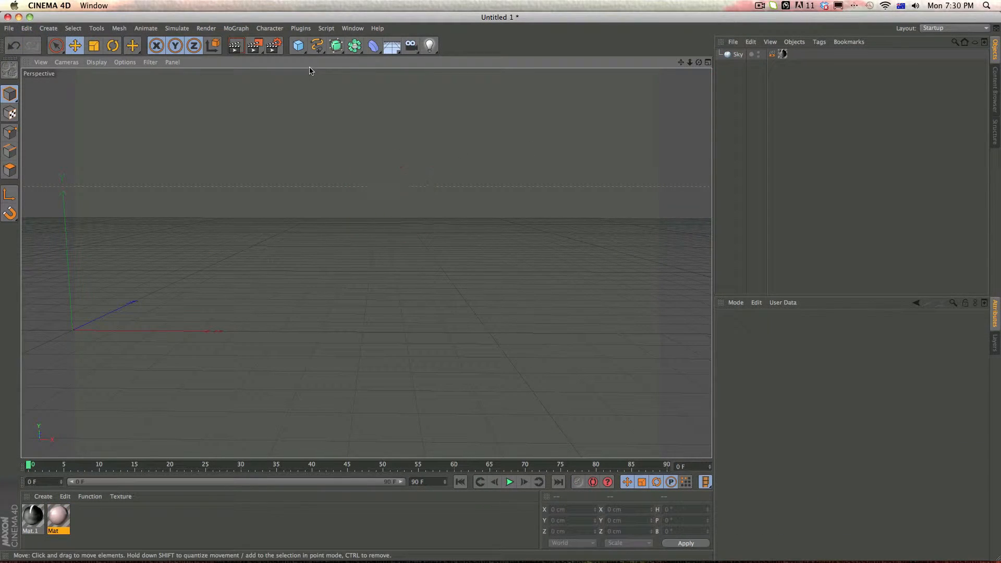
left_click(297, 45)
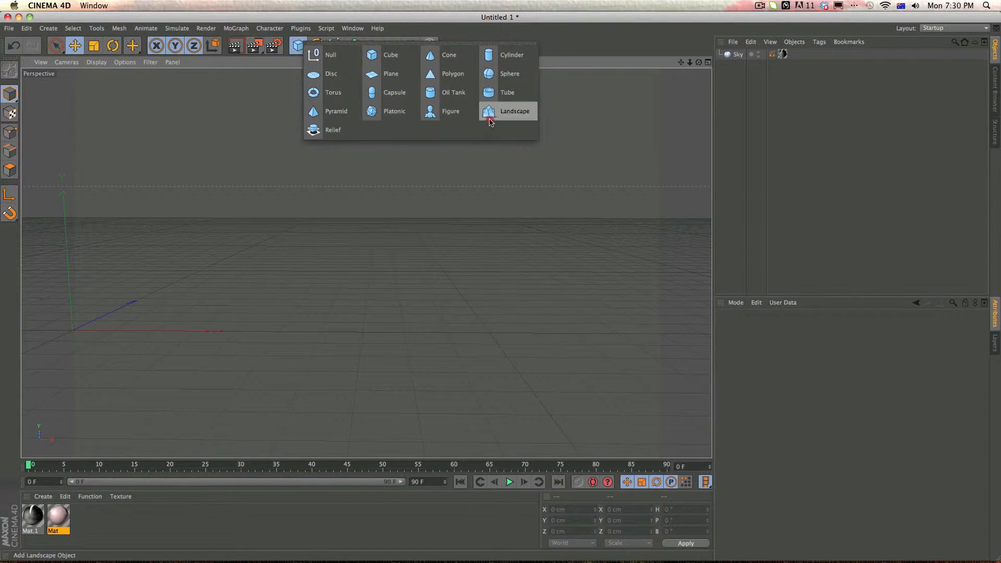
left_click(510, 73)
left_click(310, 298)
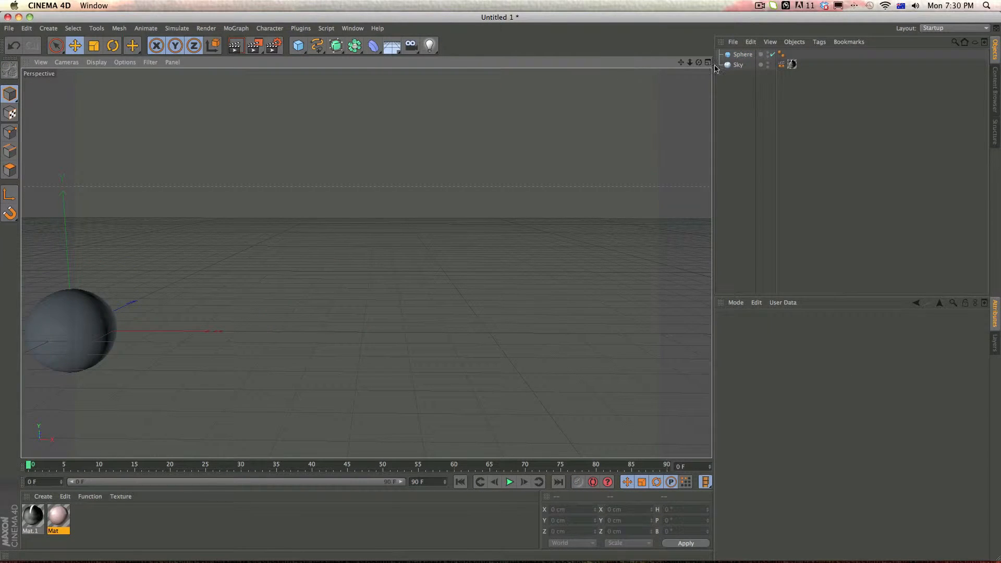
Set the sphere's segments to 68
left_click_drag(679, 63, 366, 264)
left_click(502, 289)
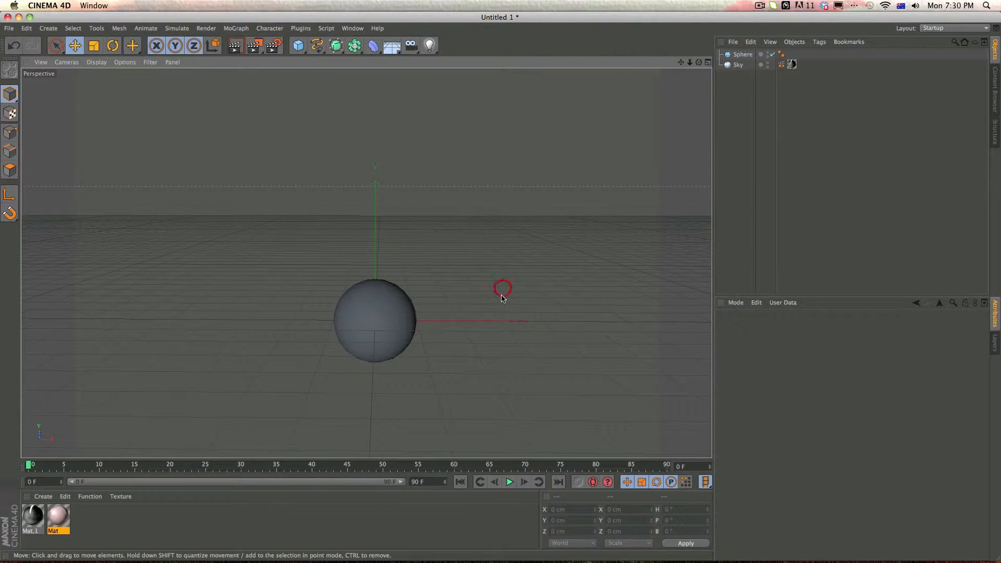
left_click(385, 310)
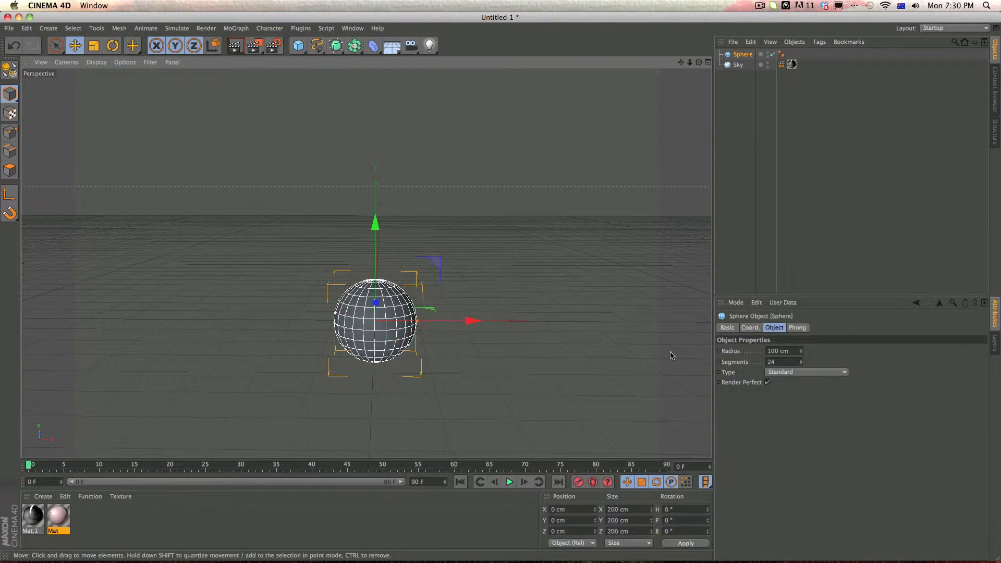
left_click_drag(801, 363, 801, 362)
left_click_drag(576, 250, 576, 252)
left_click(538, 264)
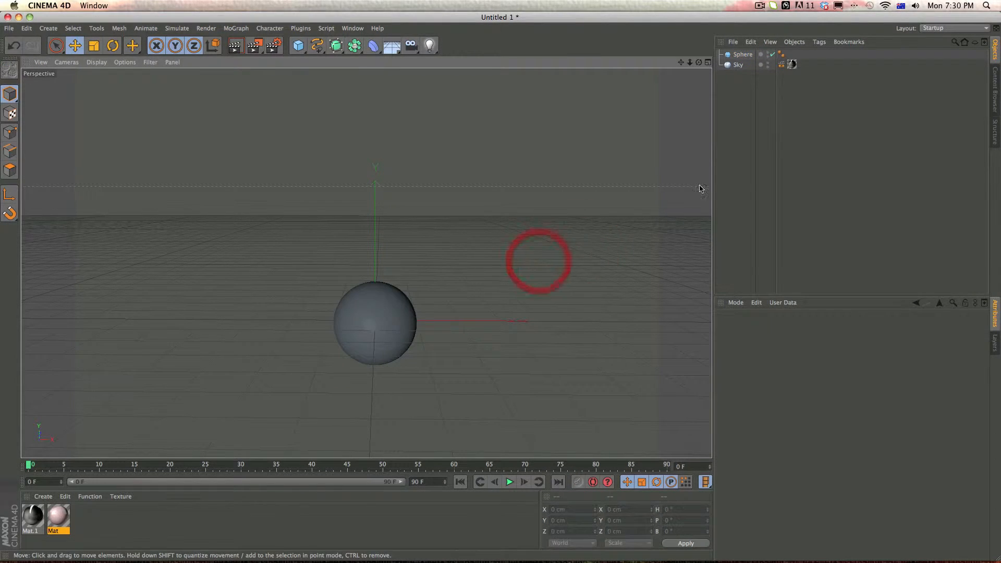
Apply the pink reflective material Mat to the sphere and preview the render
scroll(429, 386, "up", 4)
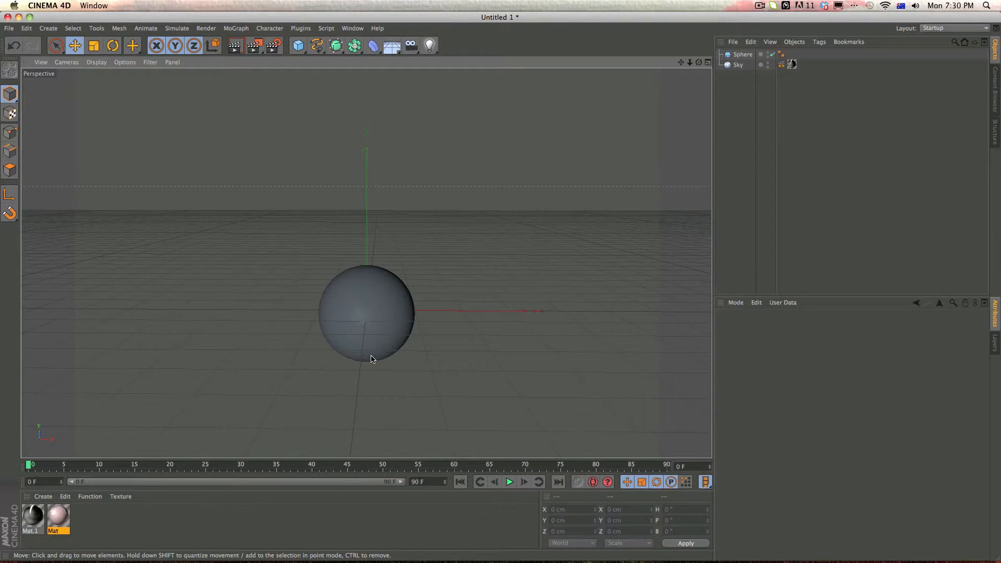
left_click(90, 534)
left_click_drag(57, 517, 391, 316)
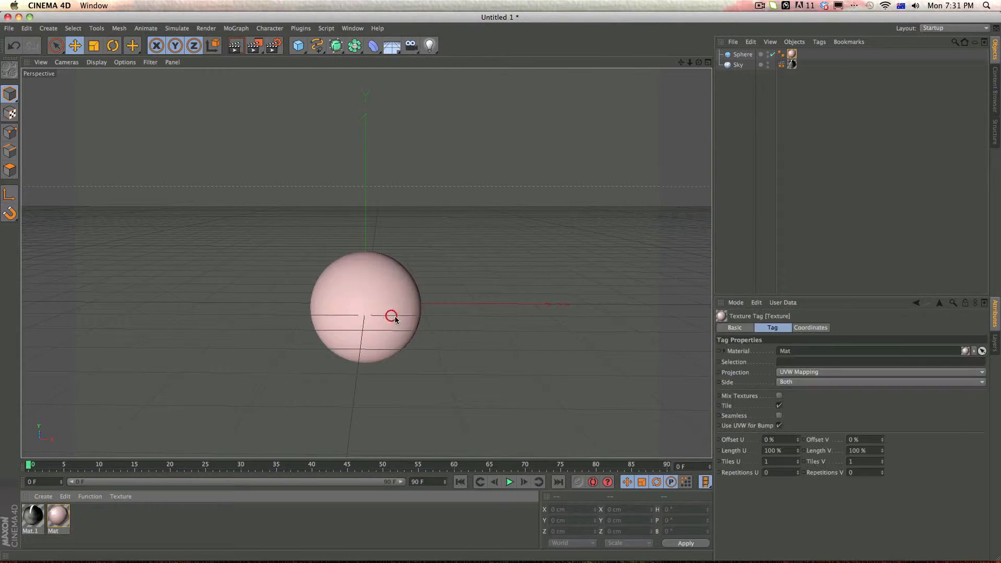
left_click(455, 261)
left_click(234, 48)
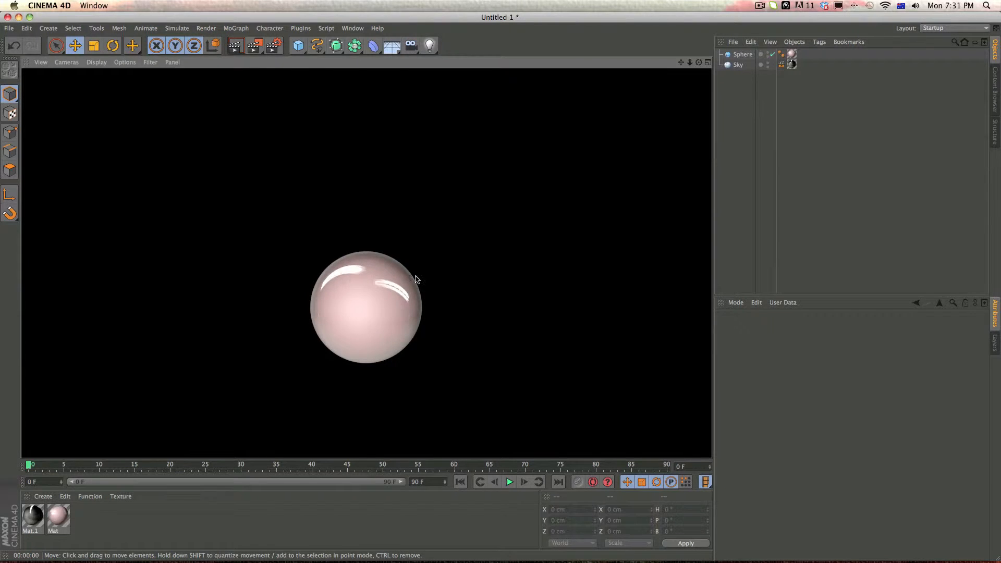
left_click(426, 334)
left_click(369, 283)
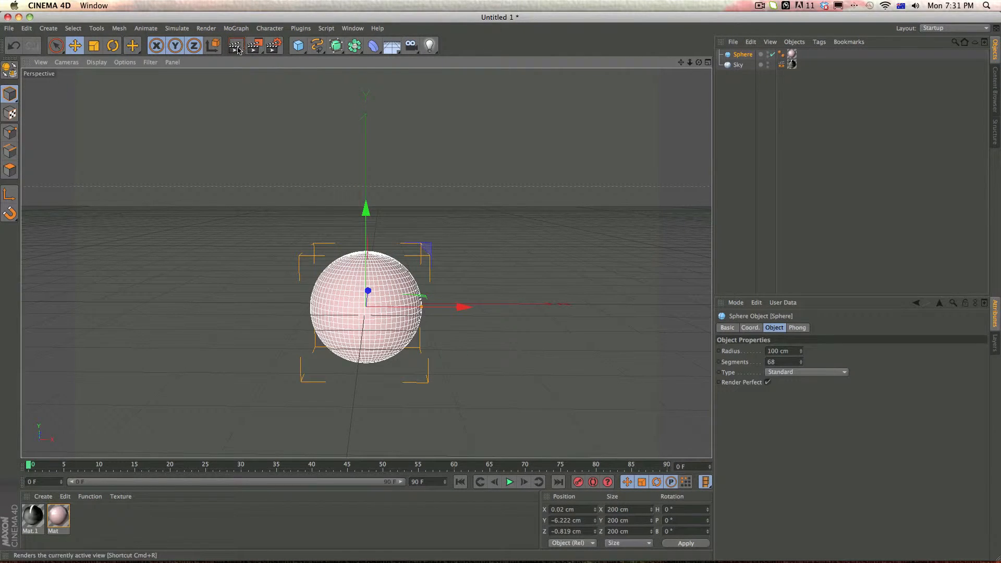
key("super+r")
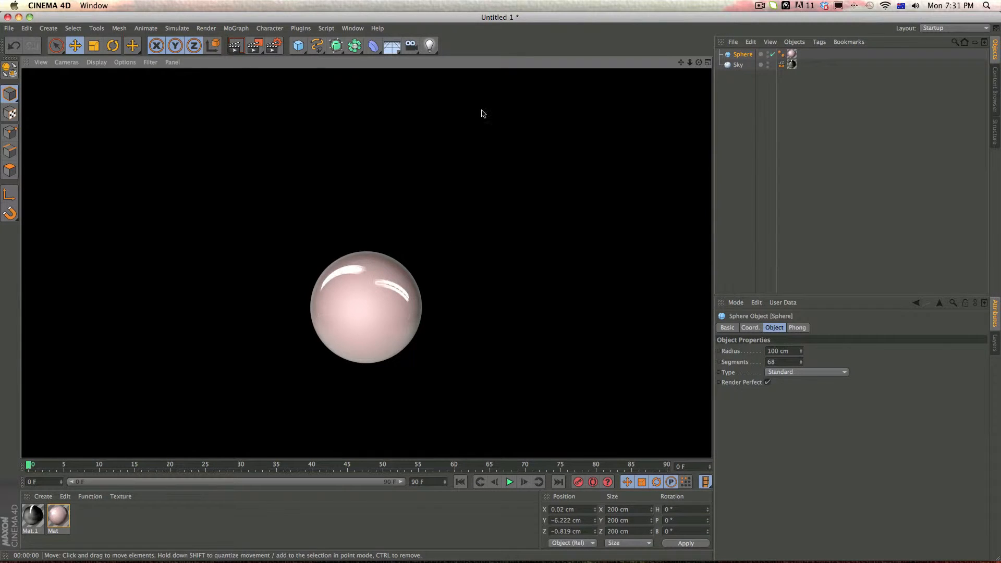
left_click(520, 188)
Add a Floor object to the scene
left_click_drag(681, 63, 697, 61)
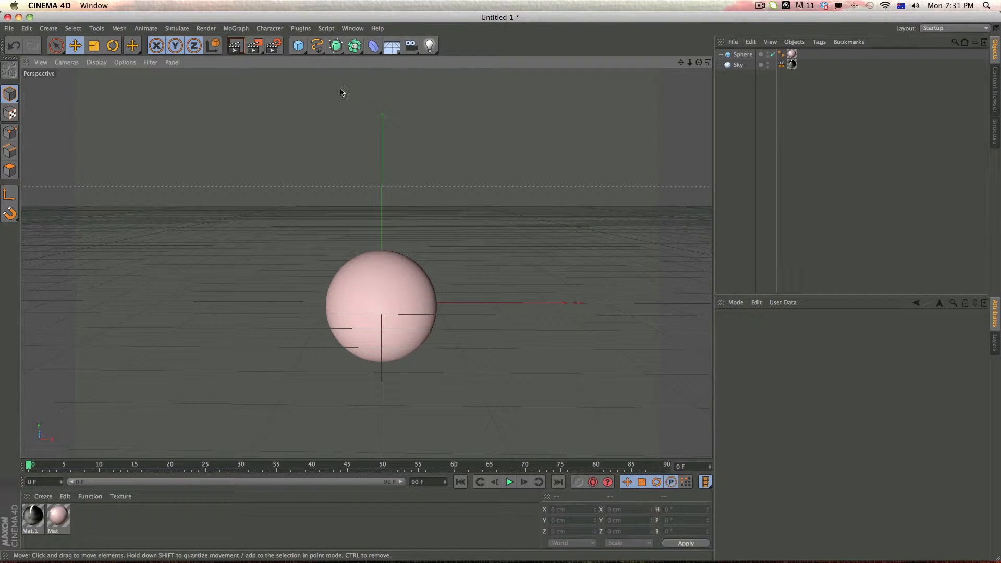
left_click(394, 50)
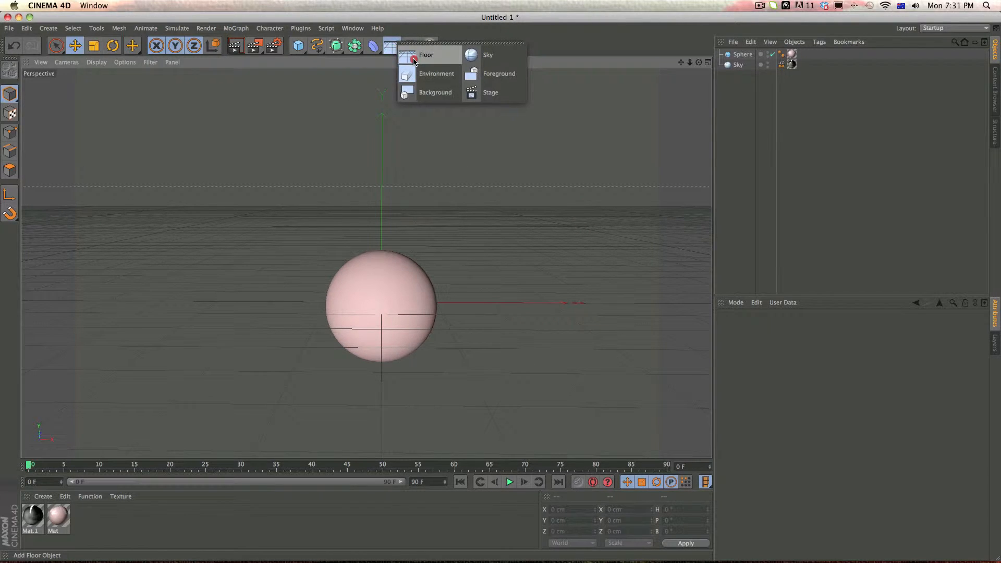
left_click(415, 59)
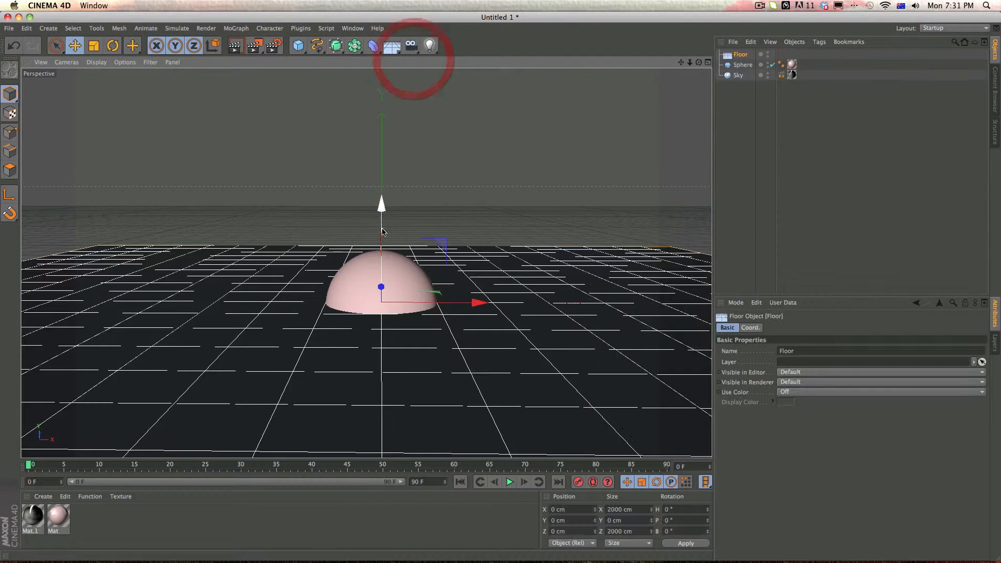
Raise the sphere vertically until it rests on top of the floor and preview the render
left_click(386, 263)
left_click_drag(382, 209, 383, 151)
left_click(647, 119)
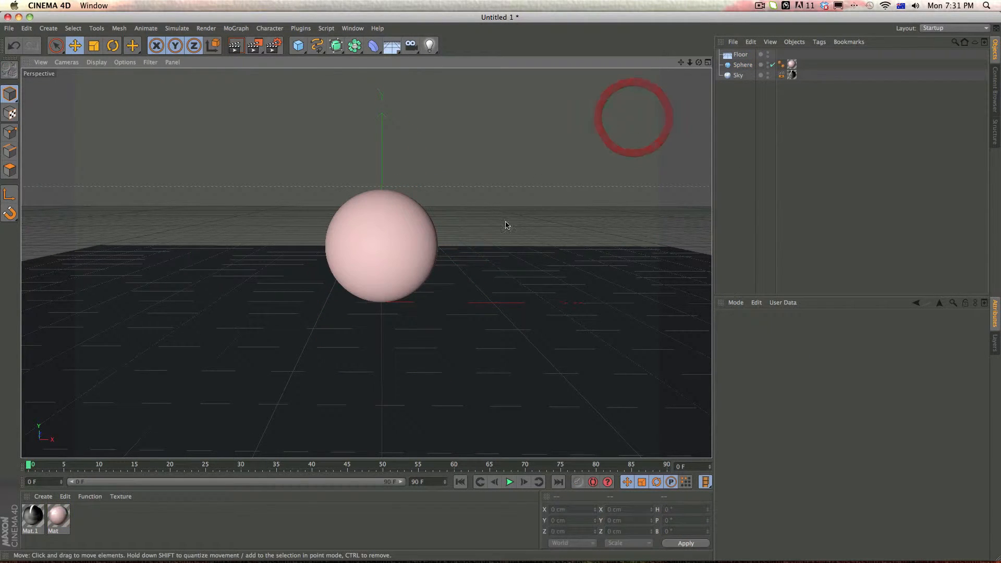
left_click(236, 46)
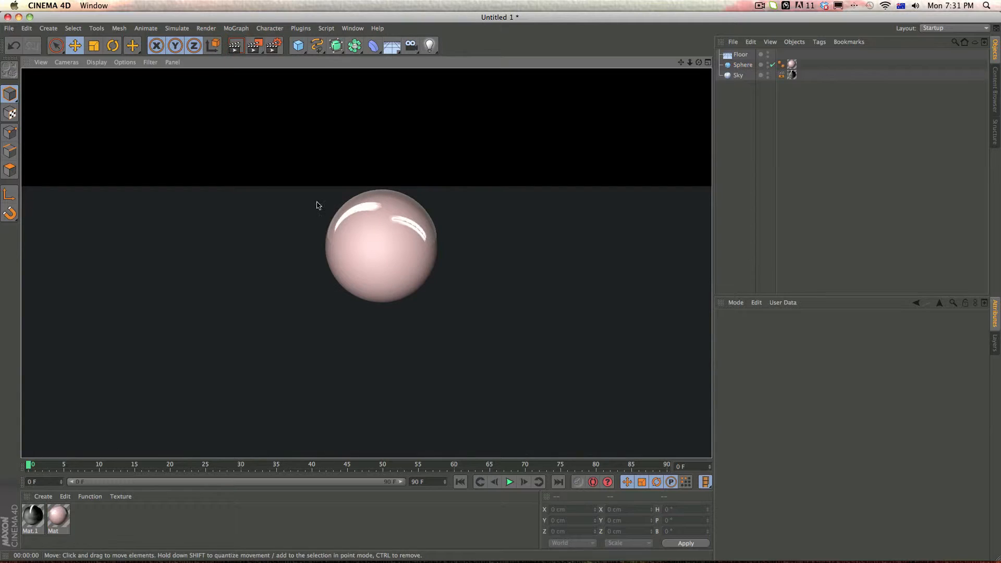
left_click(526, 243)
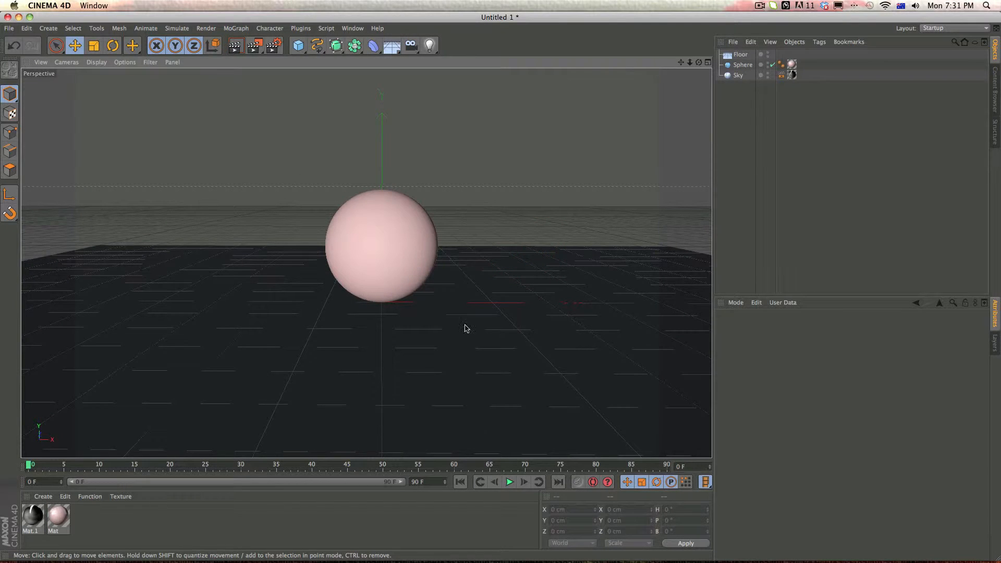
Add the Global Illumination effect to the render settings
left_click_drag(499, 233, 446, 300, "alt")
left_click_drag(489, 258, 491, 223, "alt")
right_click_drag(491, 223, 507, 221, "alt")
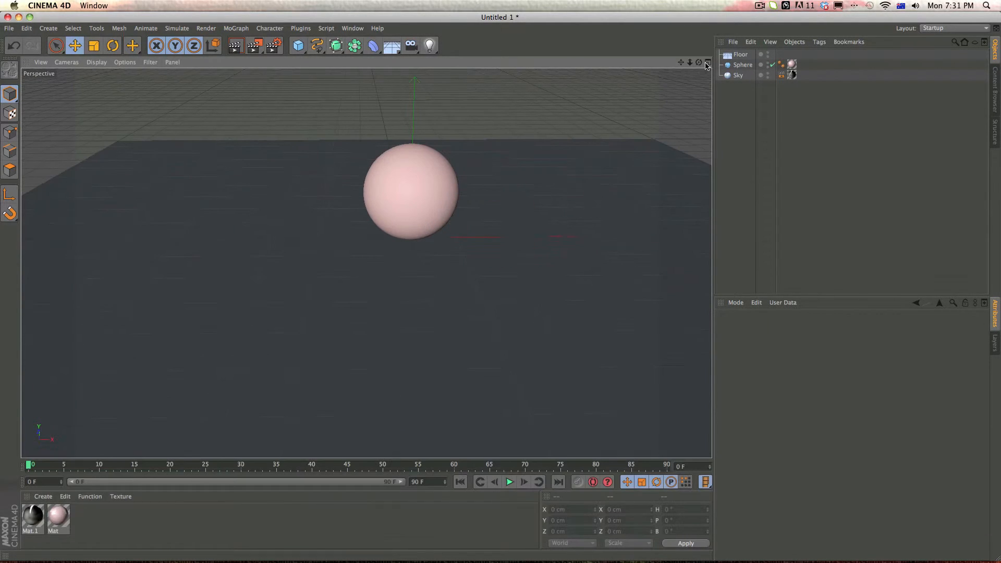
left_click_drag(684, 65, 640, 75)
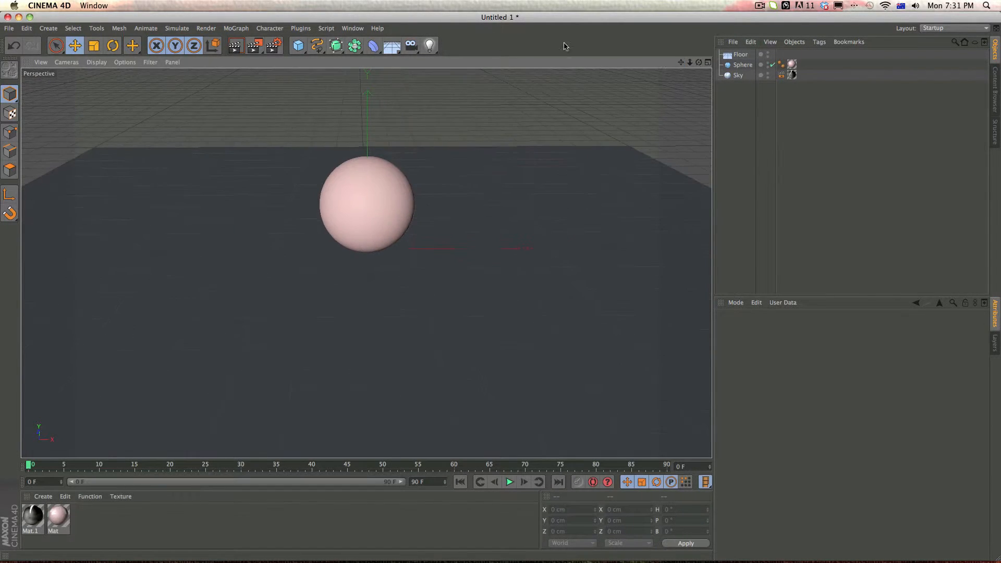
left_click(272, 47)
left_click_drag(202, 18, 451, 191)
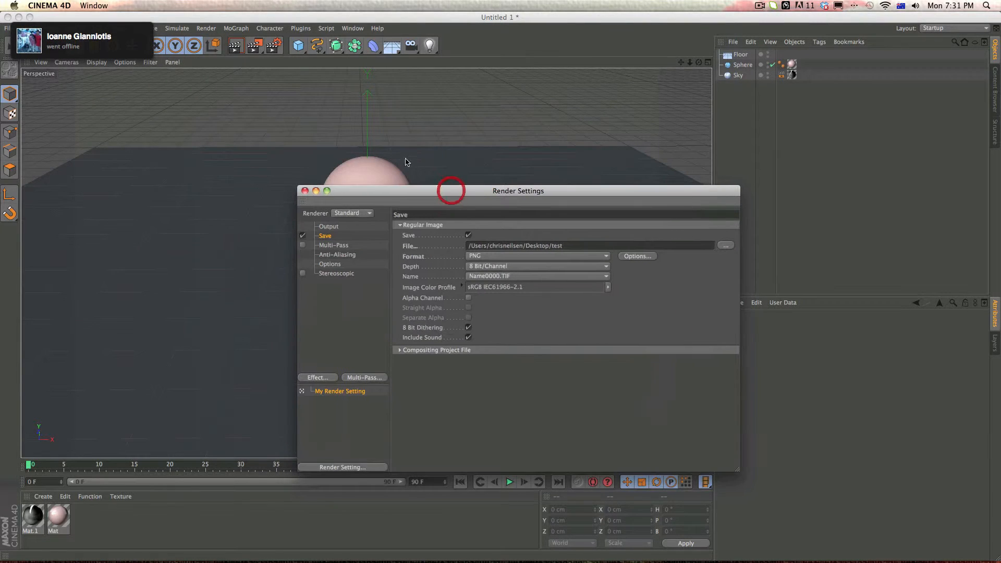
left_click(320, 378)
left_click(379, 467)
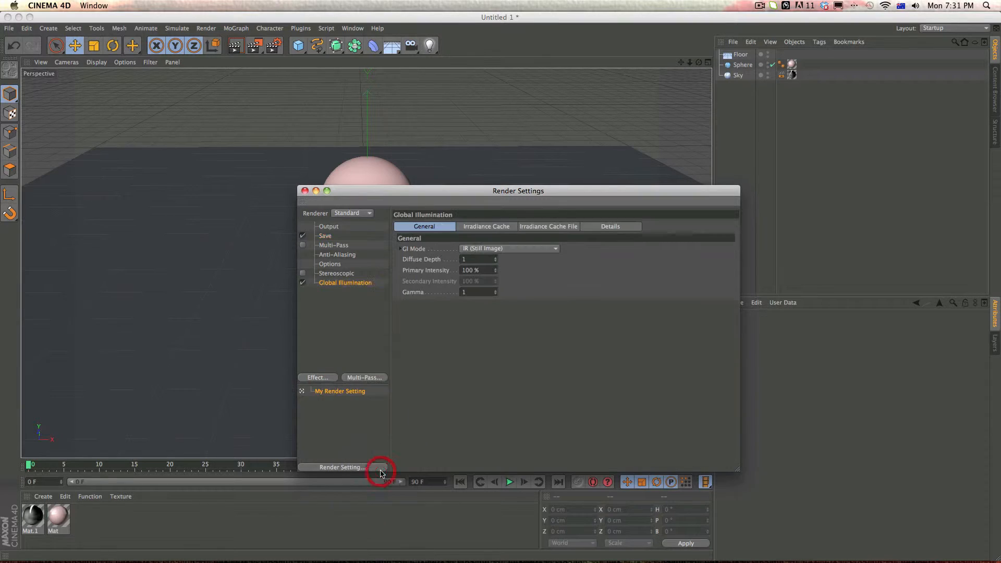
left_click(333, 286)
left_click(305, 191)
Render a viewport preview of the sphere on the floor with Global Illumination from a slightly elevated angle
left_click(235, 46)
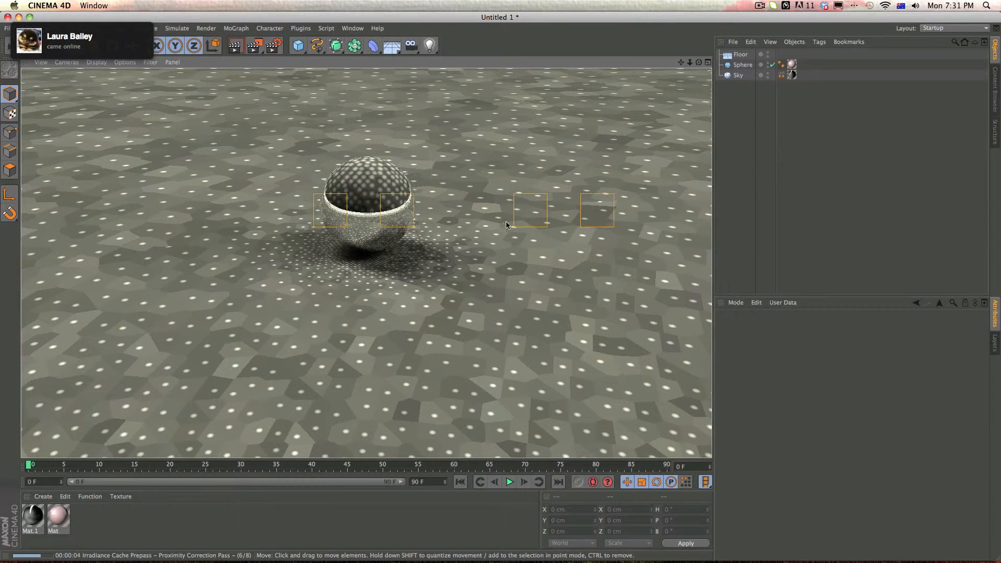
left_click(497, 297)
left_click(369, 149)
scroll(312, 143, "up", 3)
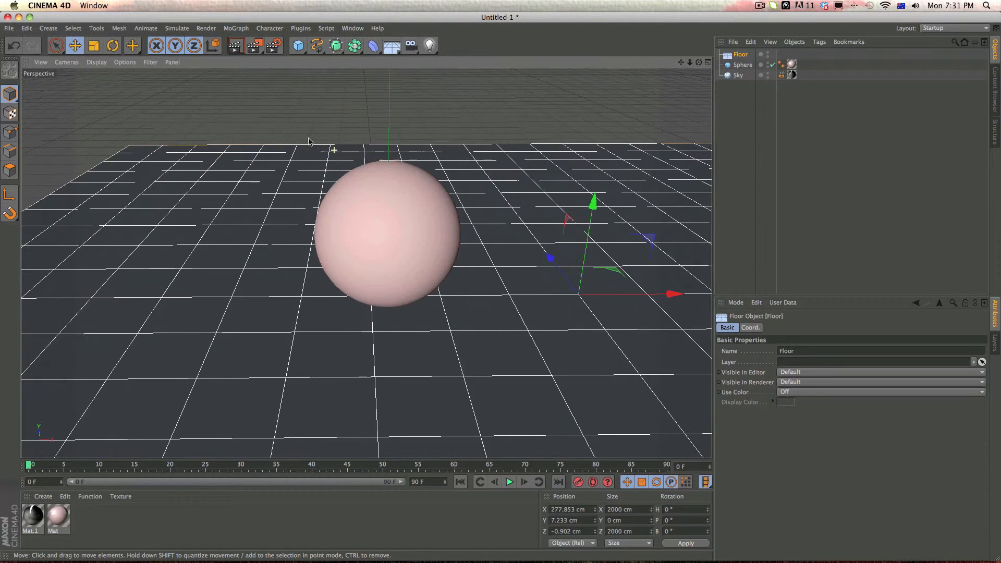
scroll(485, 199, "down", 5)
scroll(596, 167, "up", 3)
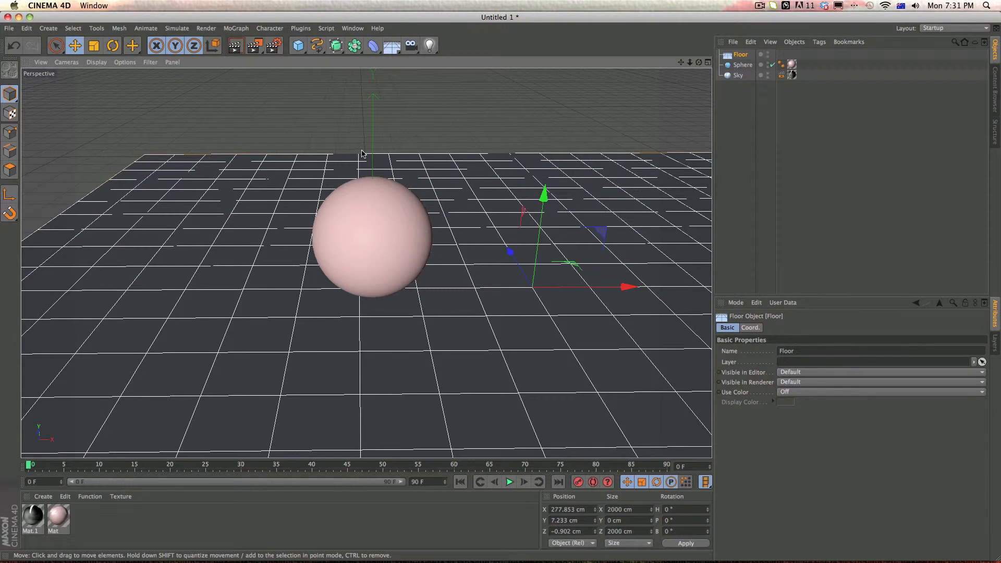
left_click(459, 102)
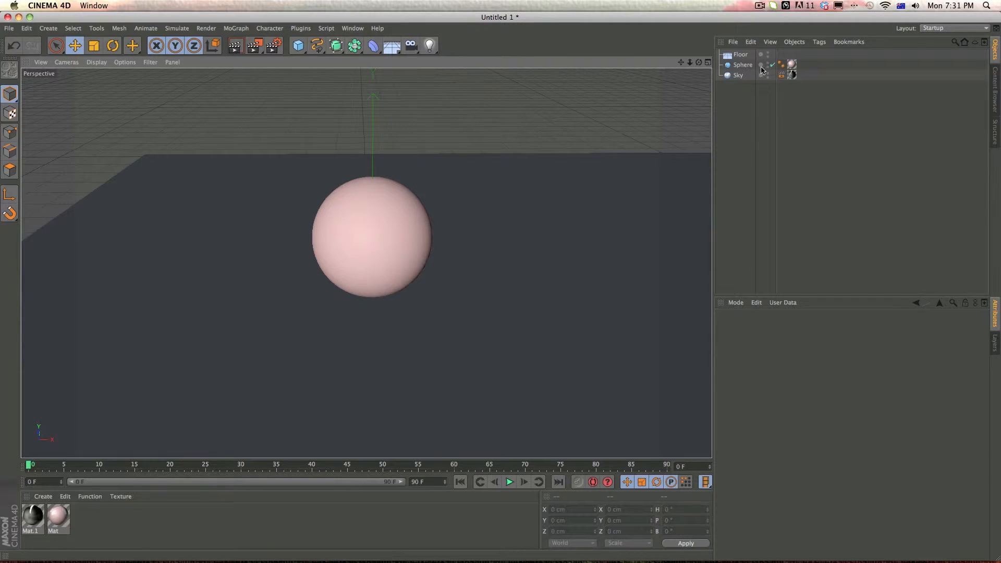
Delete the Sky object and preview the render of the sphere and floor without it
left_click(743, 76)
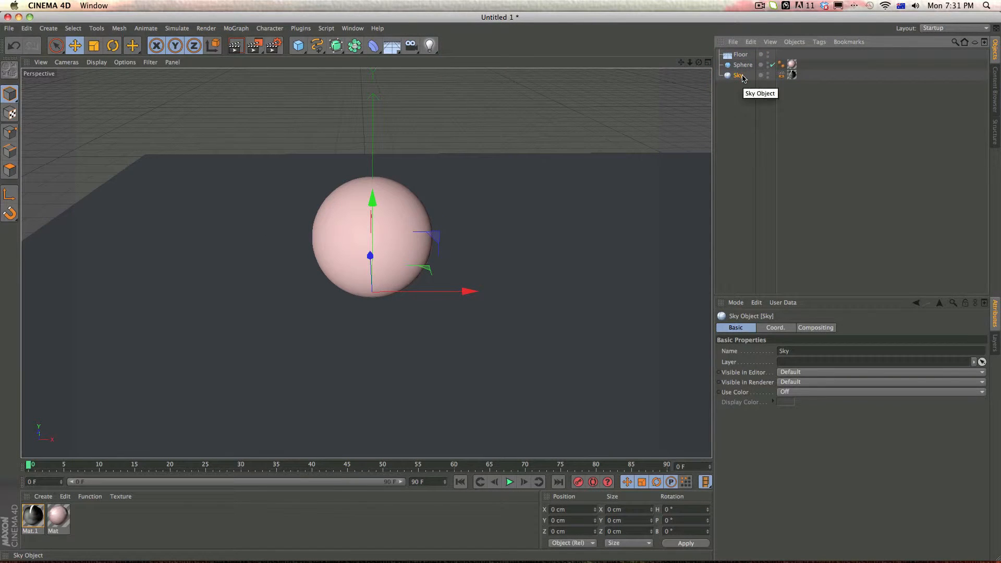
key("Delete")
left_click(464, 115)
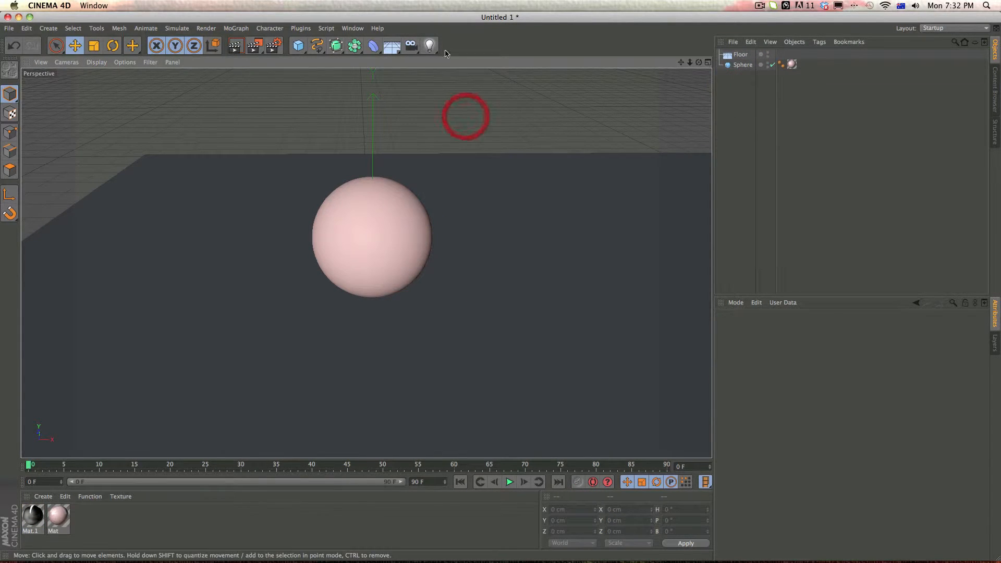
left_click(234, 46)
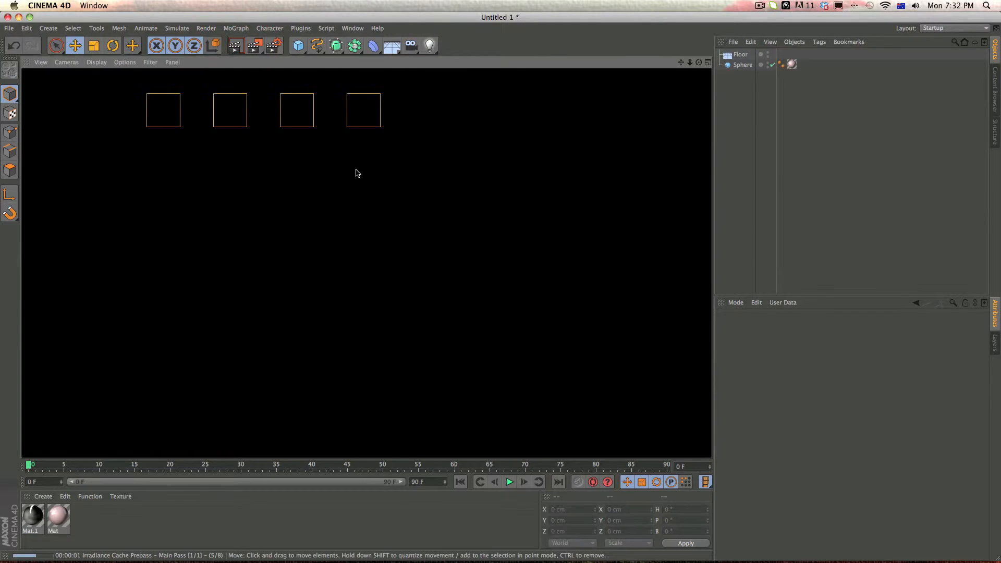
left_click(452, 159)
Add a Plane and move it above and beside the sphere to about X -248 cm, Y 308 cm
scroll(358, 98, "down", 3)
left_click_drag(398, 44, 391, 77)
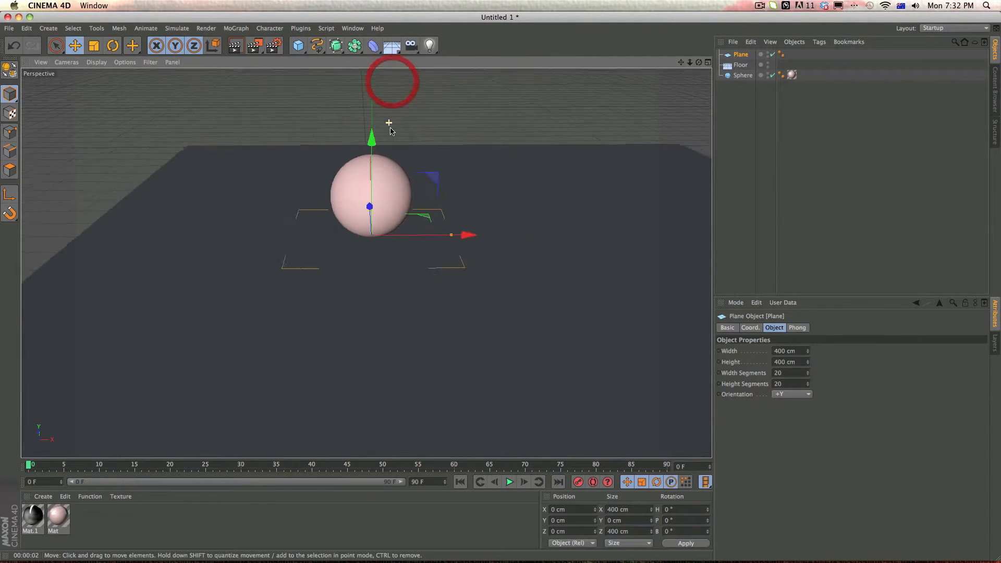
left_click_drag(374, 118, 375, 81)
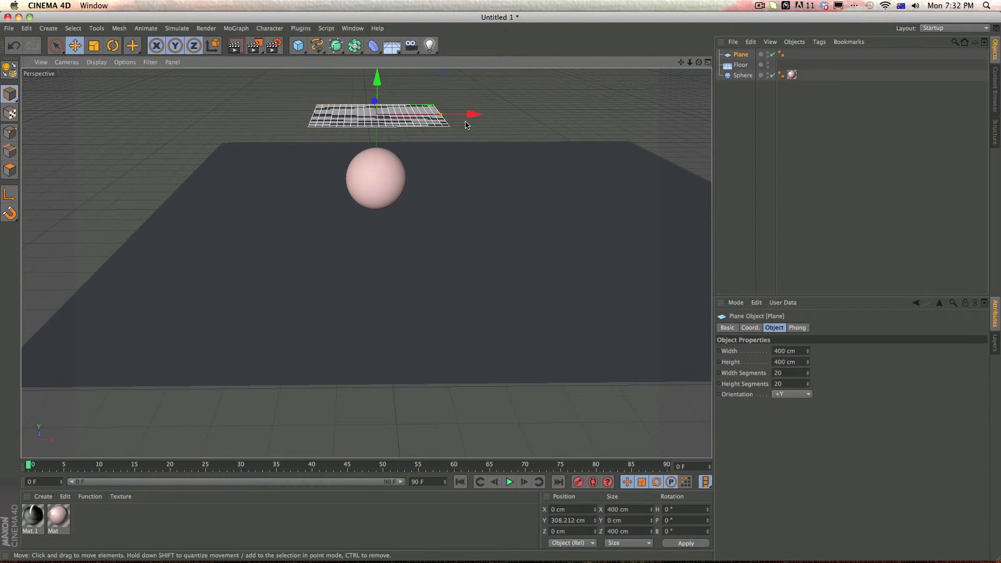
left_click_drag(468, 120, 390, 119)
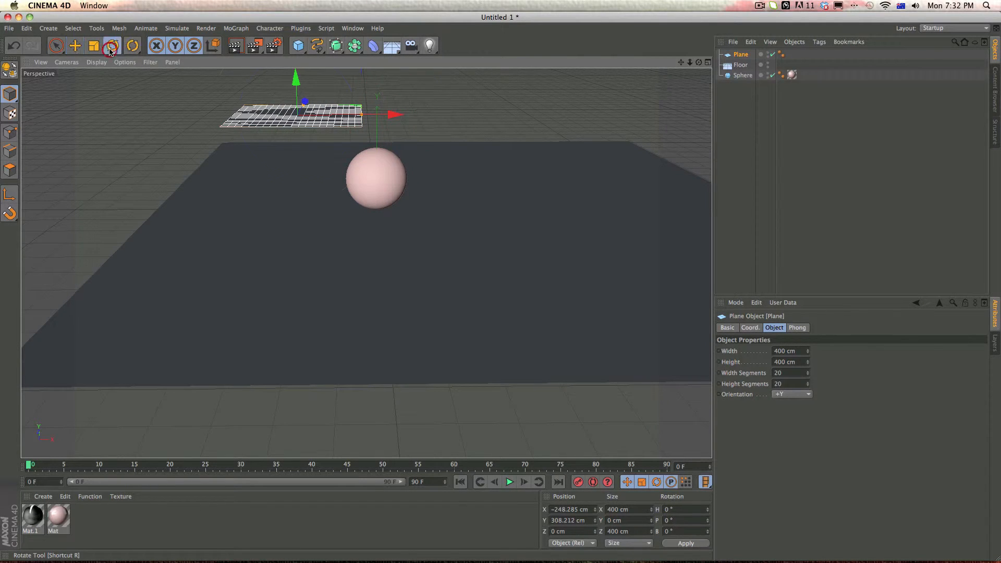
Rotate the plane to a bank angle of about -35° so that it tilts beside the sphere
left_click(112, 46)
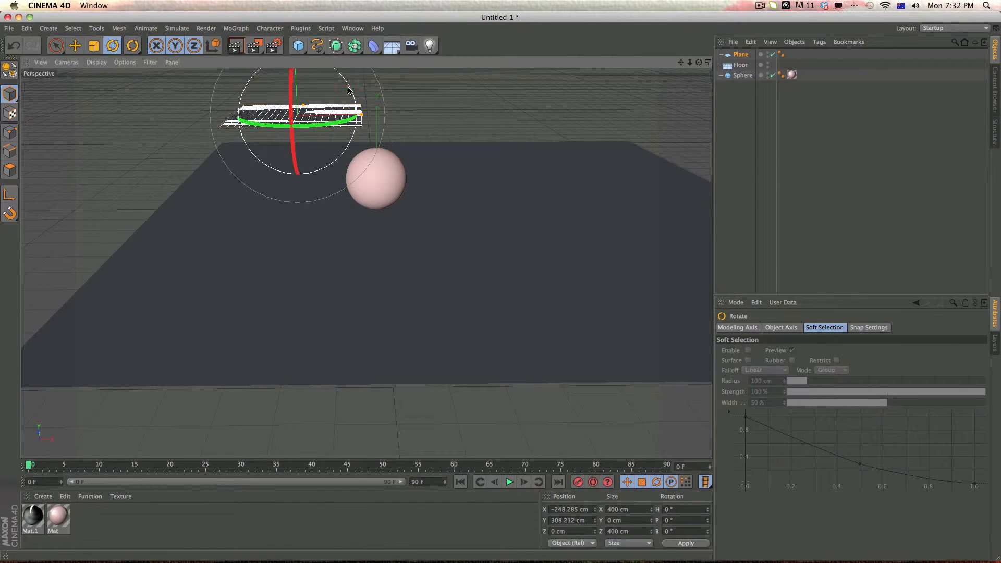
left_click_drag(351, 87, 372, 132)
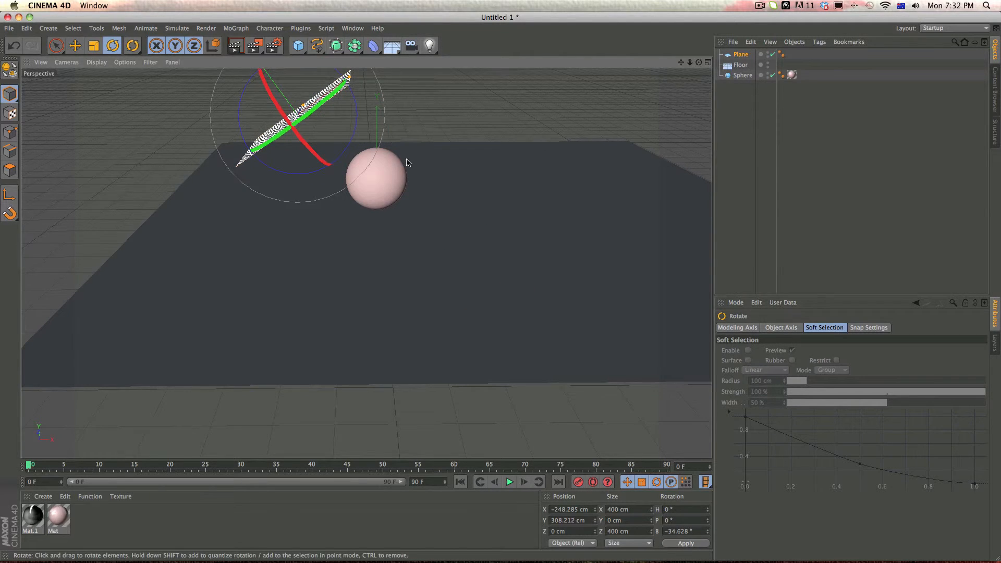
scroll(407, 163, "up", 3)
left_click_drag(681, 62, 705, 157)
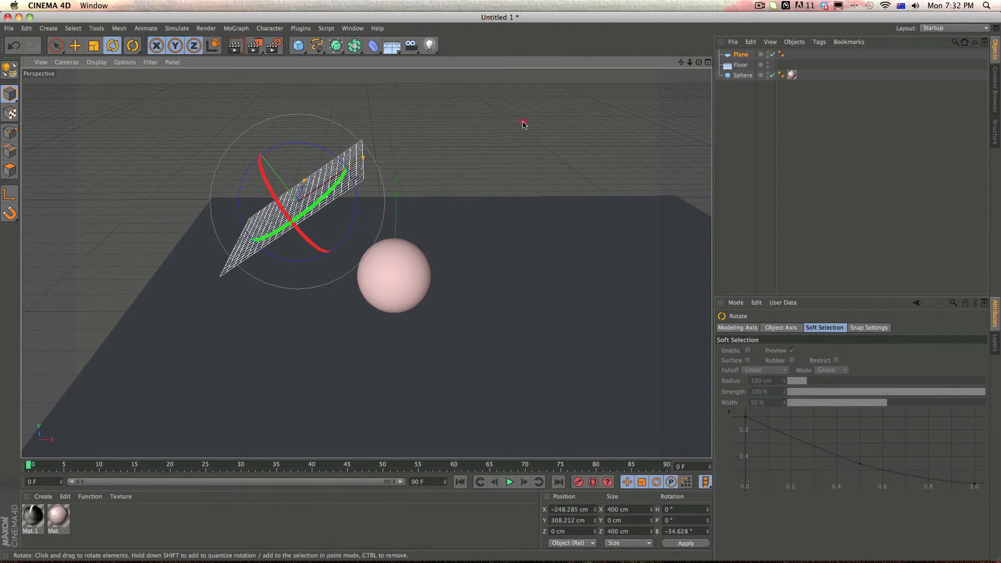
Create a new material and enable its Luminance channel
left_click(522, 126)
left_click(115, 521)
double_click(115, 522)
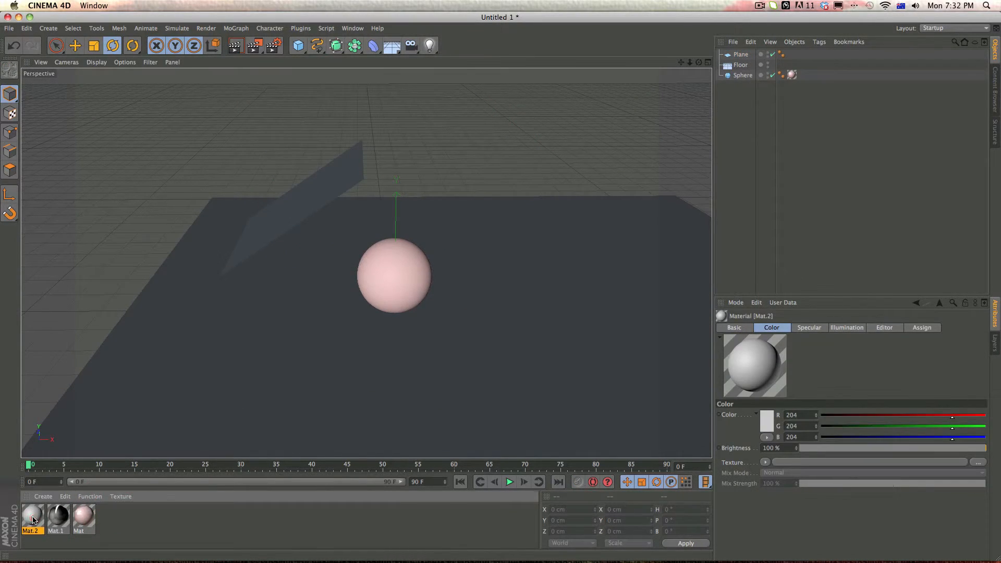
double_click(32, 518)
left_click(183, 203)
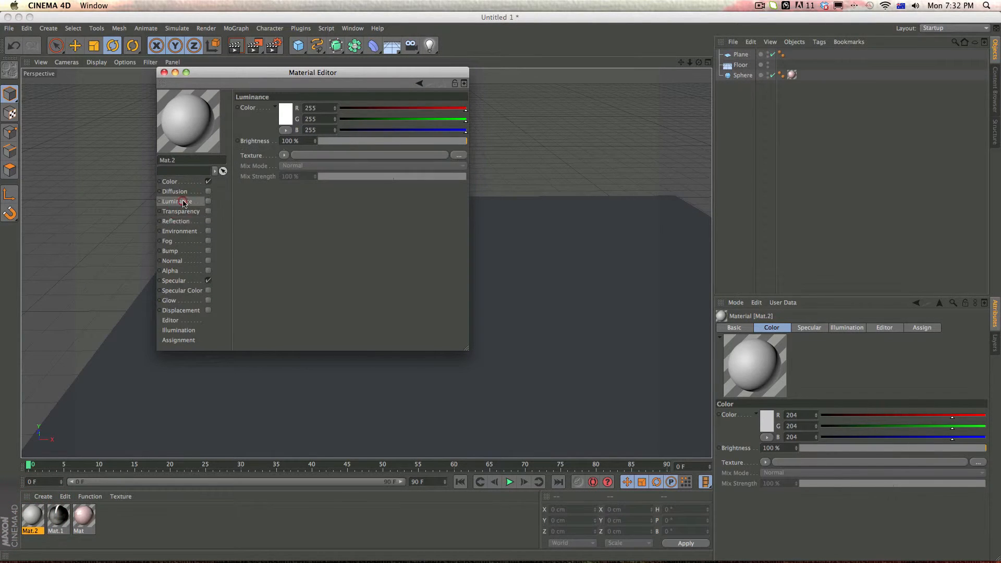
left_click(208, 202)
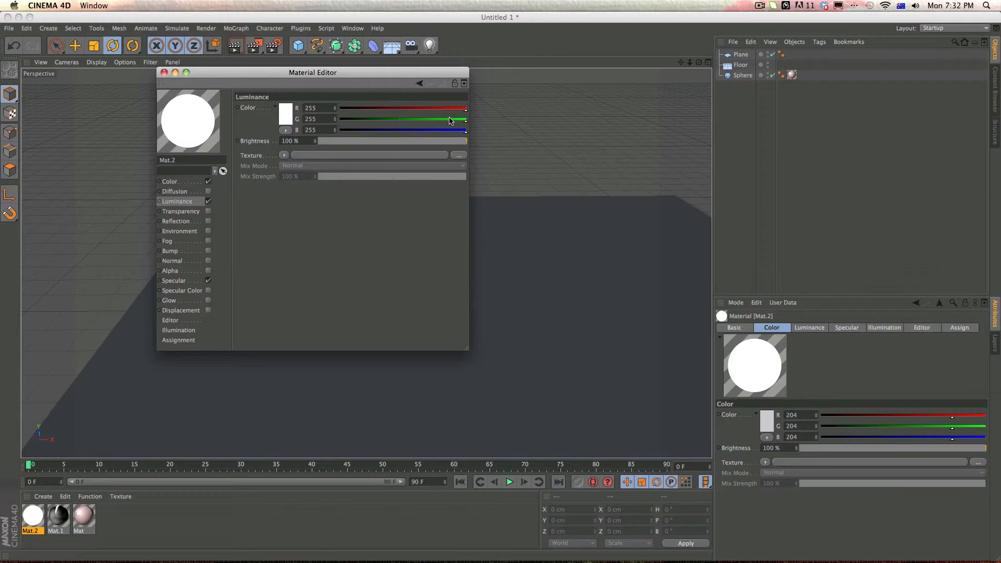
Set the material's luminance color to light green with R 141 and B 132, and apply it to the tilted plane
left_click_drag(439, 112, 409, 109)
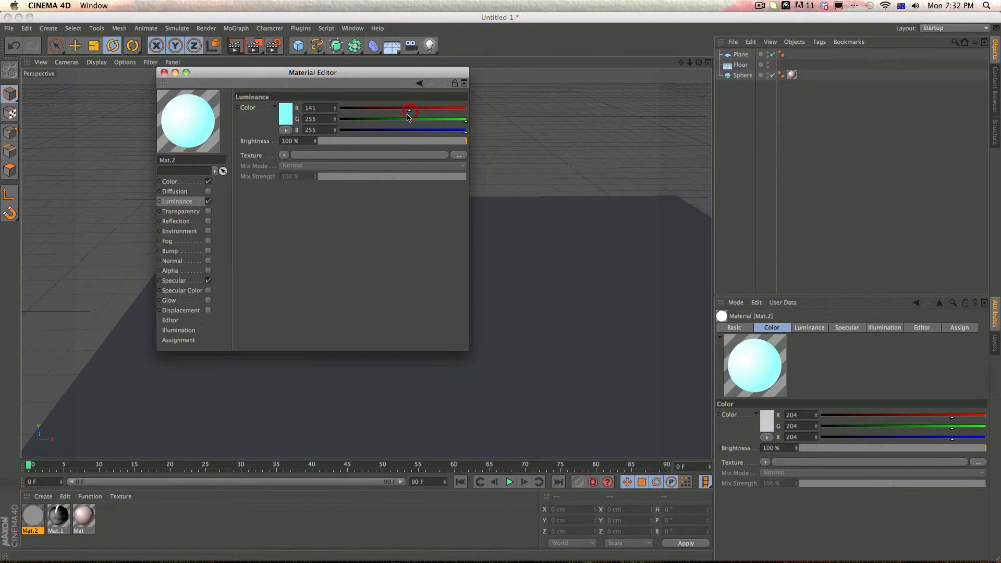
left_click(404, 130)
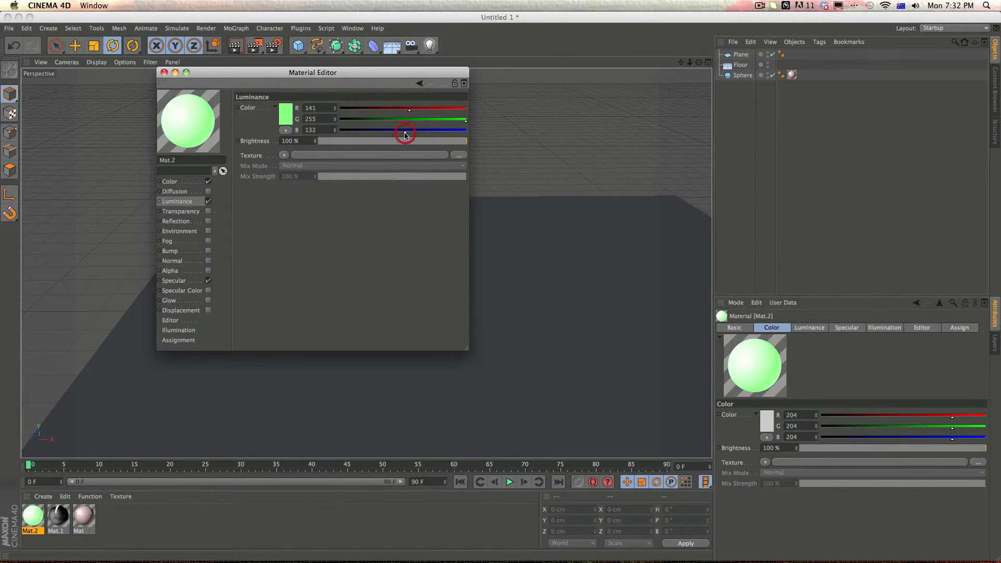
left_click(162, 73)
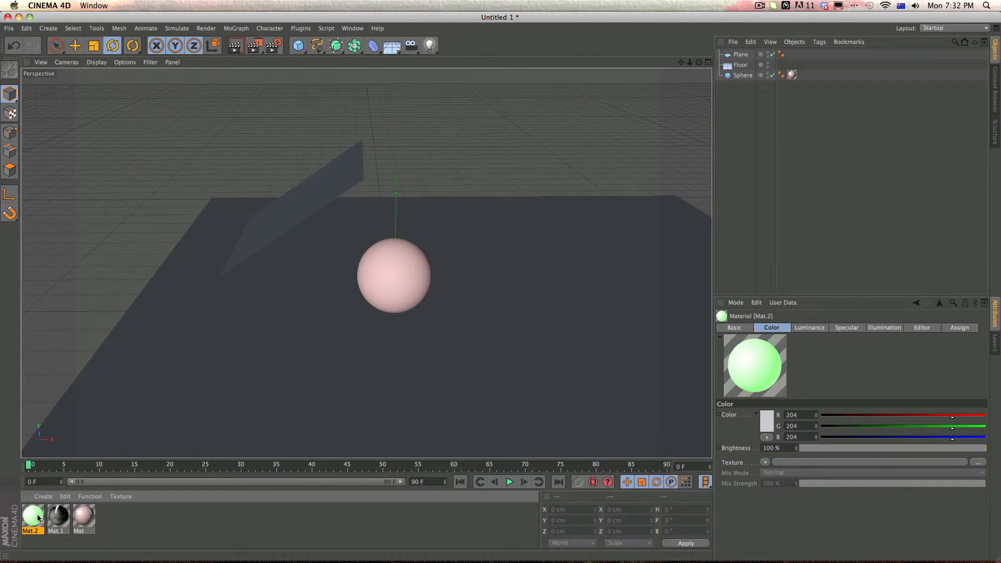
left_click_drag(251, 236, 275, 217)
Render a close viewport preview of the sphere lit by the green luminous plane
scroll(415, 307, "up", 10)
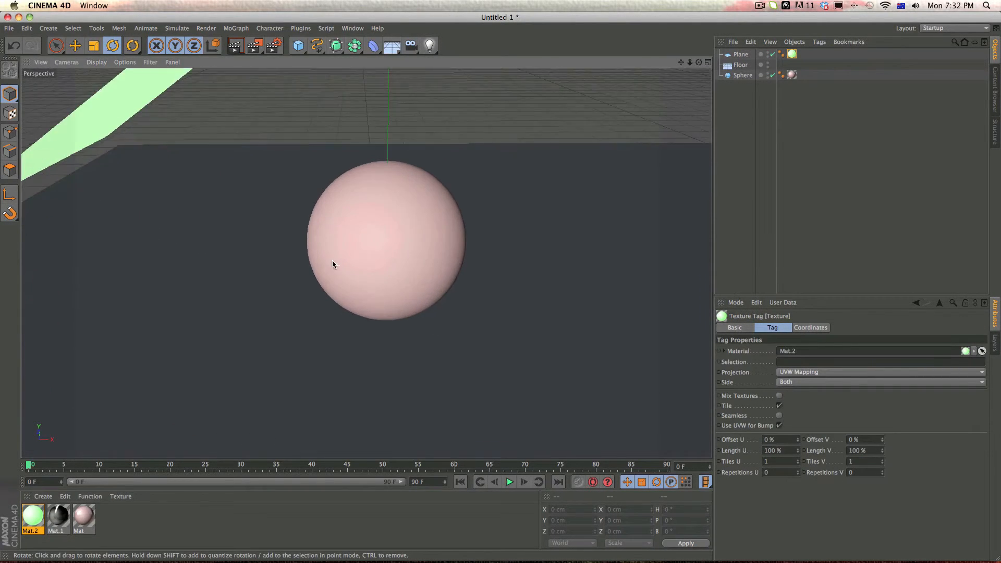
scroll(417, 255, "up", 3)
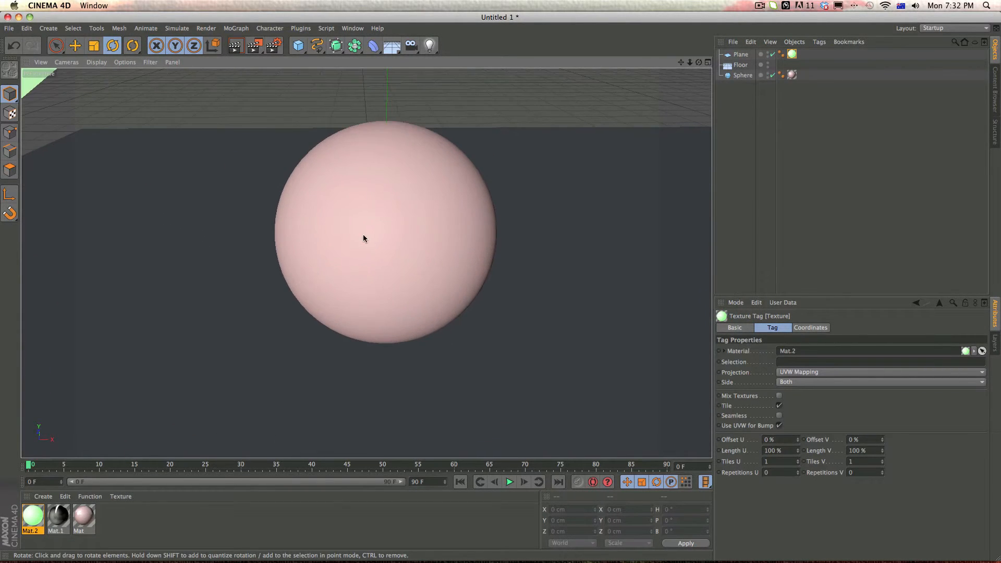
left_click(235, 46)
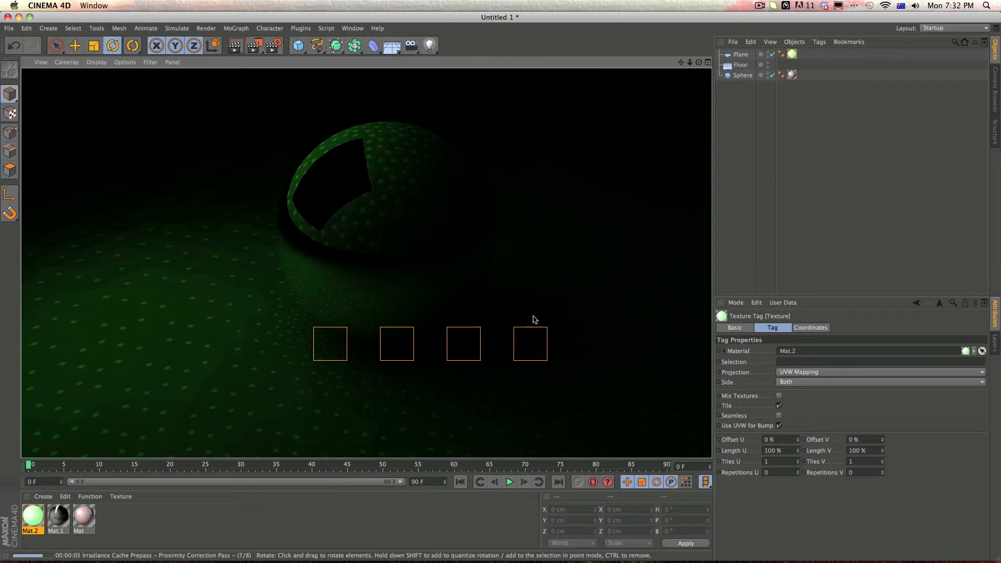
left_click(760, 5)
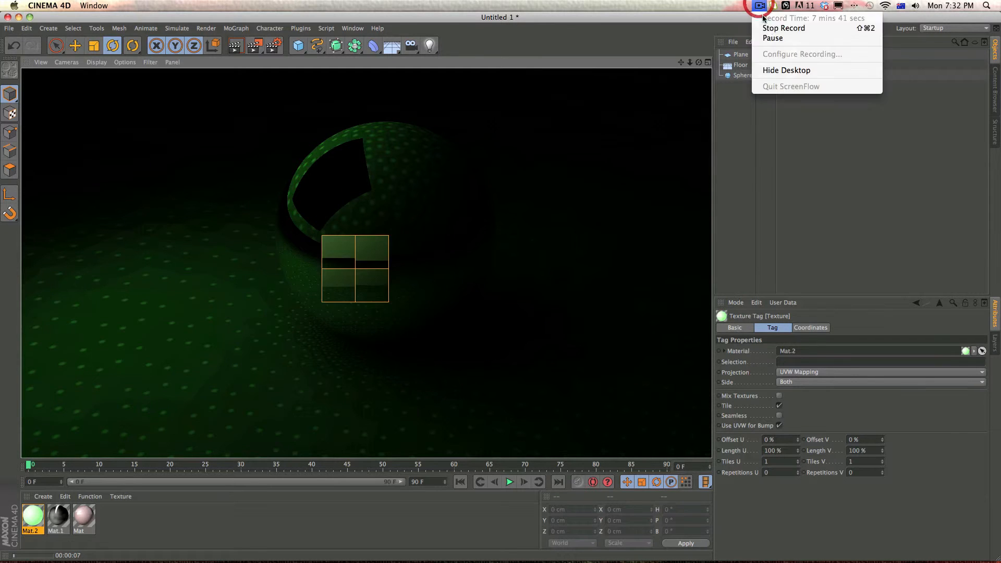
left_click(772, 38)
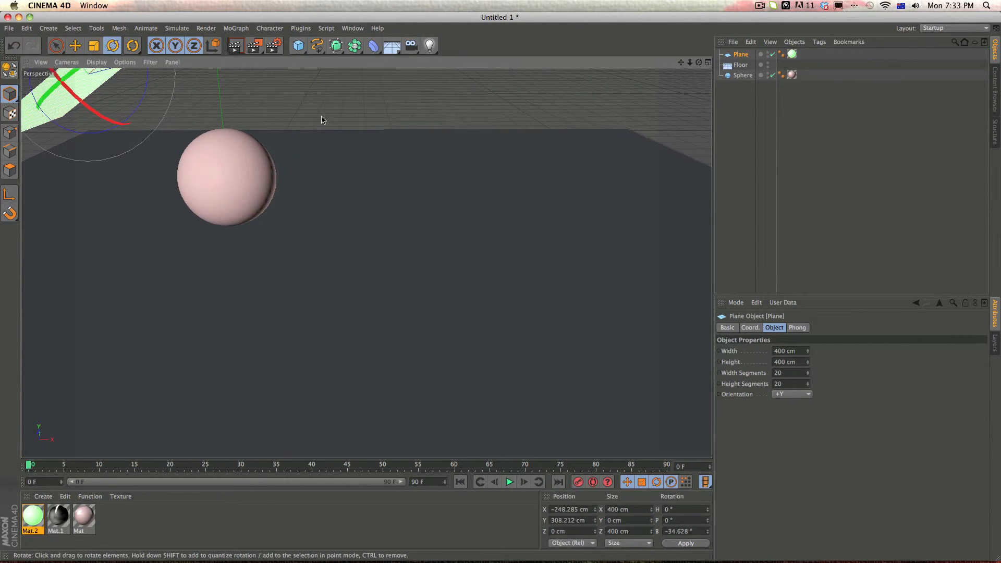
Move the green plane higher and farther away from the sphere
left_click_drag(683, 63, 809, 172)
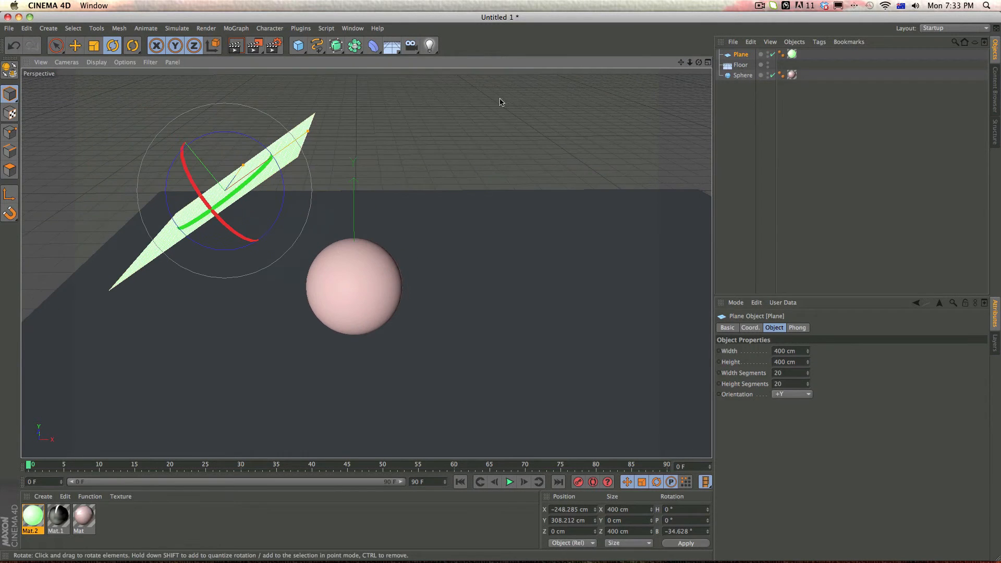
left_click(495, 103)
left_click(251, 170)
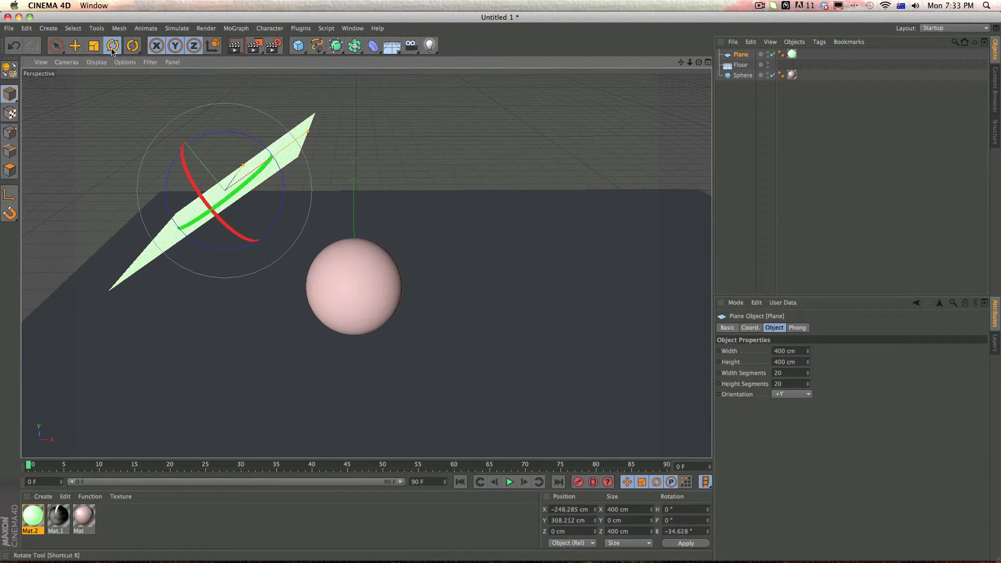
left_click(75, 45)
left_click_drag(157, 106, 67, 85)
left_click(295, 102)
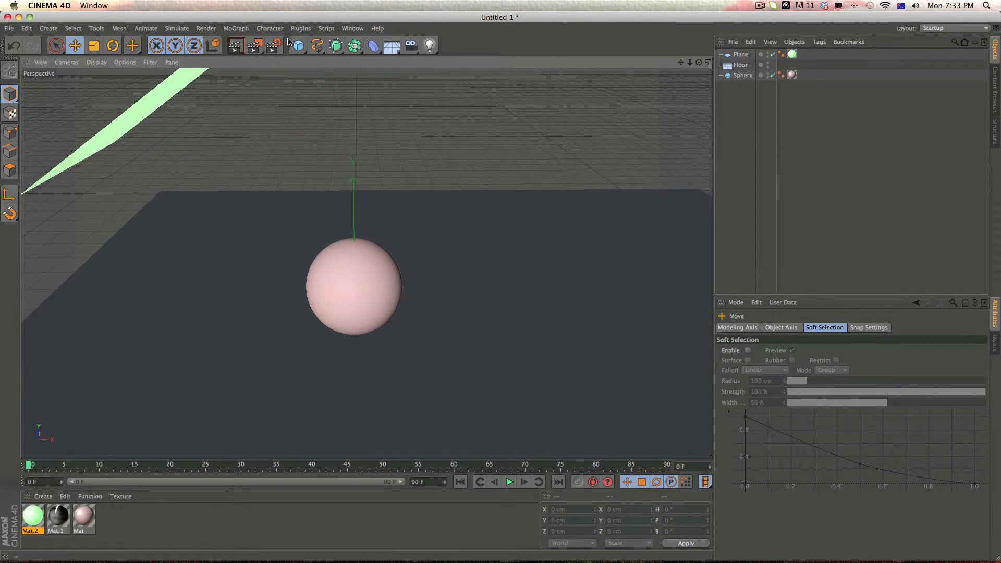
Add a second Plane on the sphere's opposite side and move it to about X 532 cm, Y 289 cm
left_click_drag(291, 42, 383, 72)
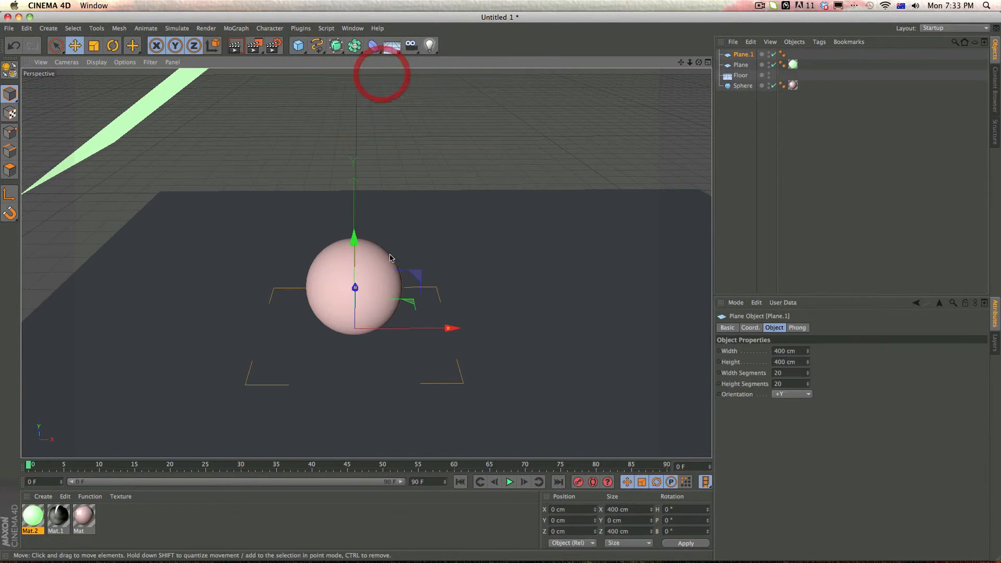
left_click_drag(447, 336, 700, 343)
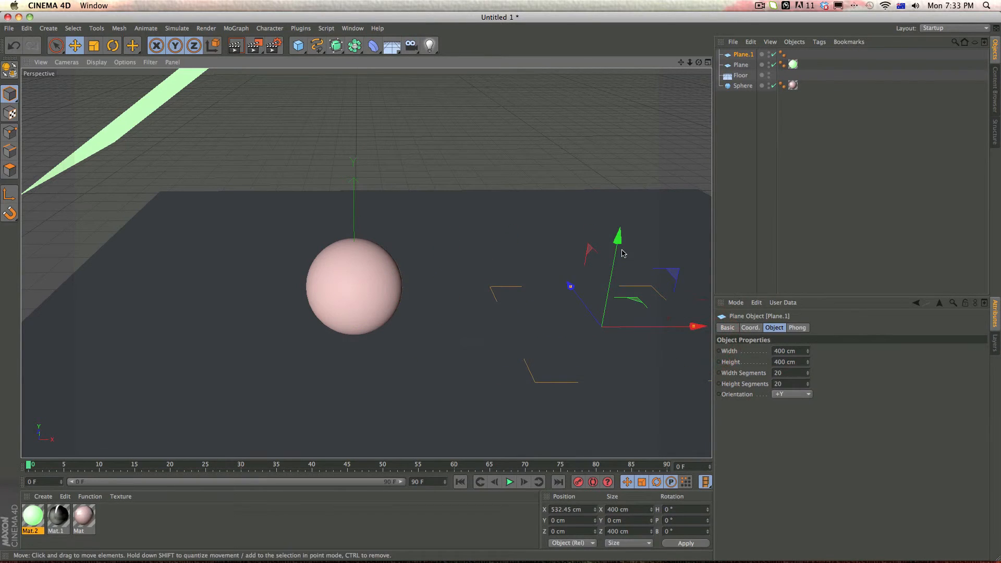
left_click_drag(622, 253, 645, 117)
Rotate the second plane to a bank angle of about 43° so that it tilts towards the sphere
key("space")
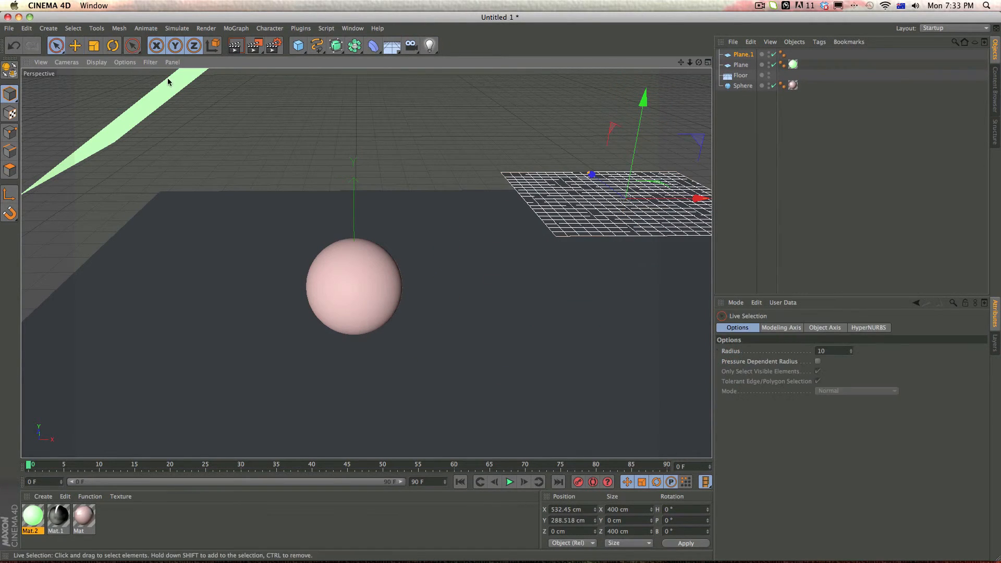
left_click(112, 46)
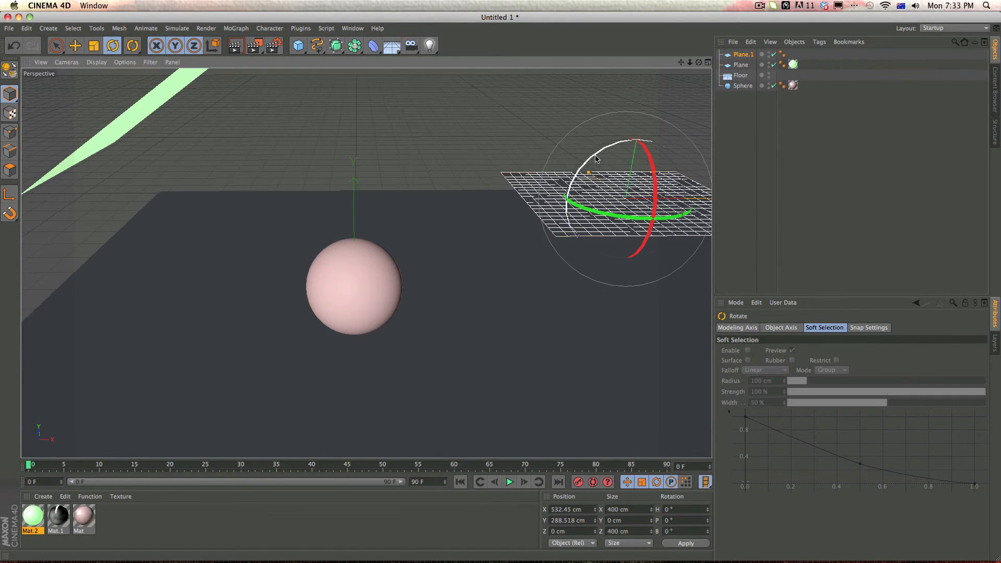
left_click_drag(596, 156, 641, 138)
Create another material with Luminance enabled in blue and apply it to the second plane
double_click(116, 521)
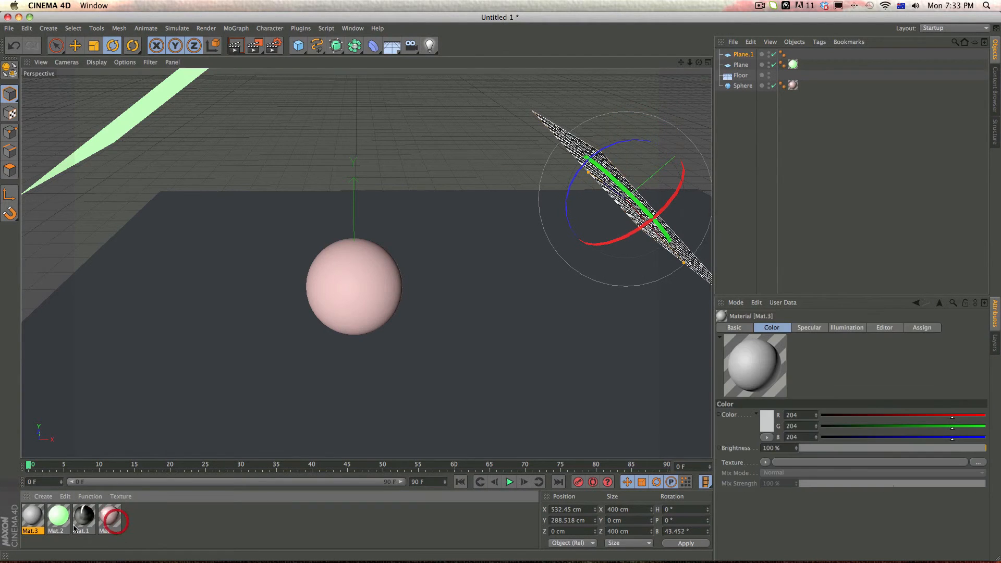
double_click(32, 516)
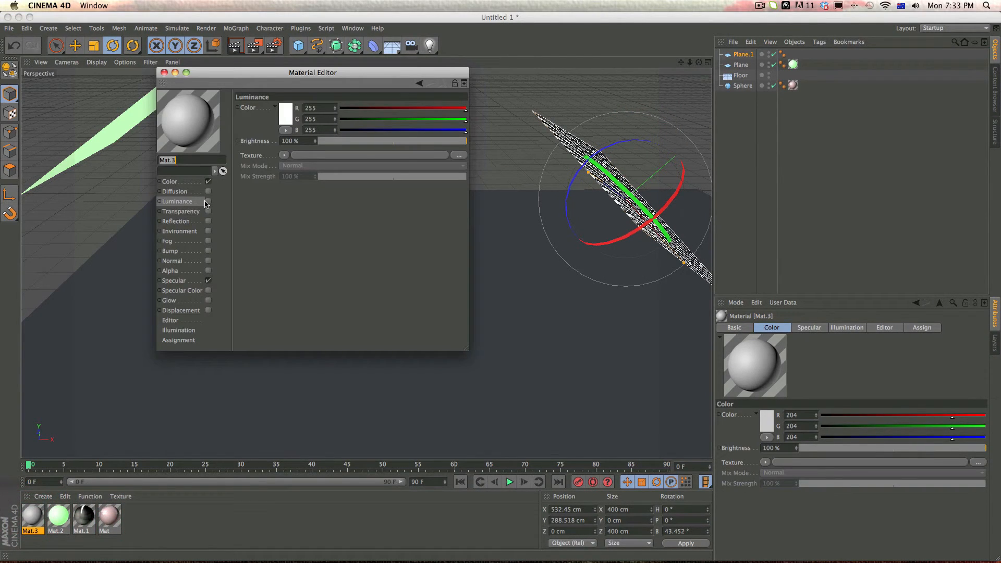
left_click(208, 201)
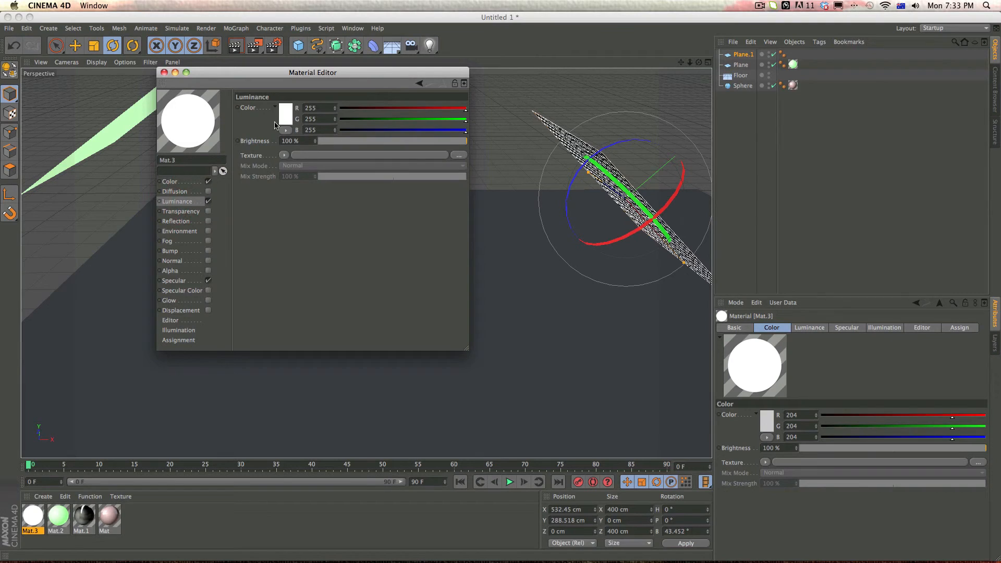
left_click(355, 119)
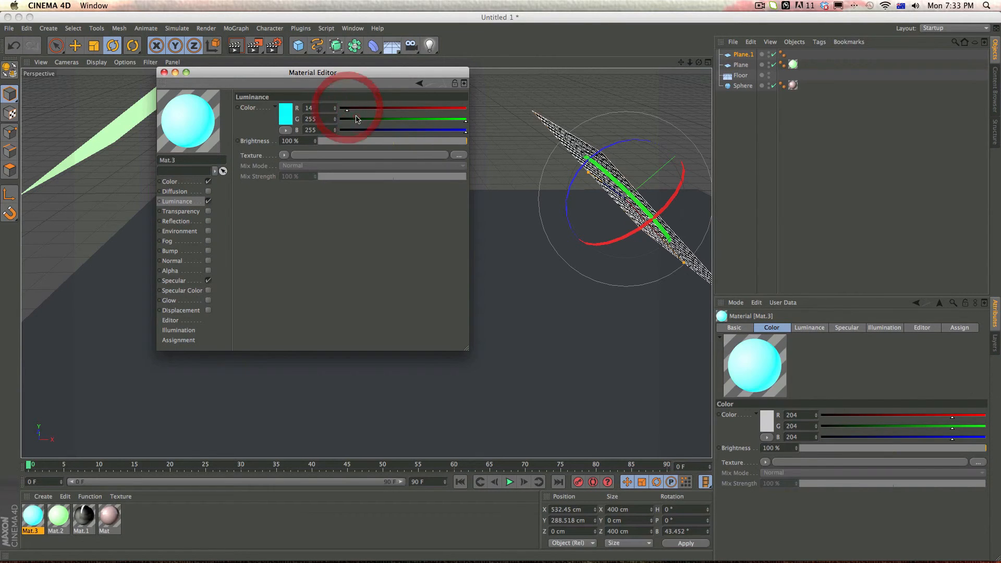
left_click(164, 72)
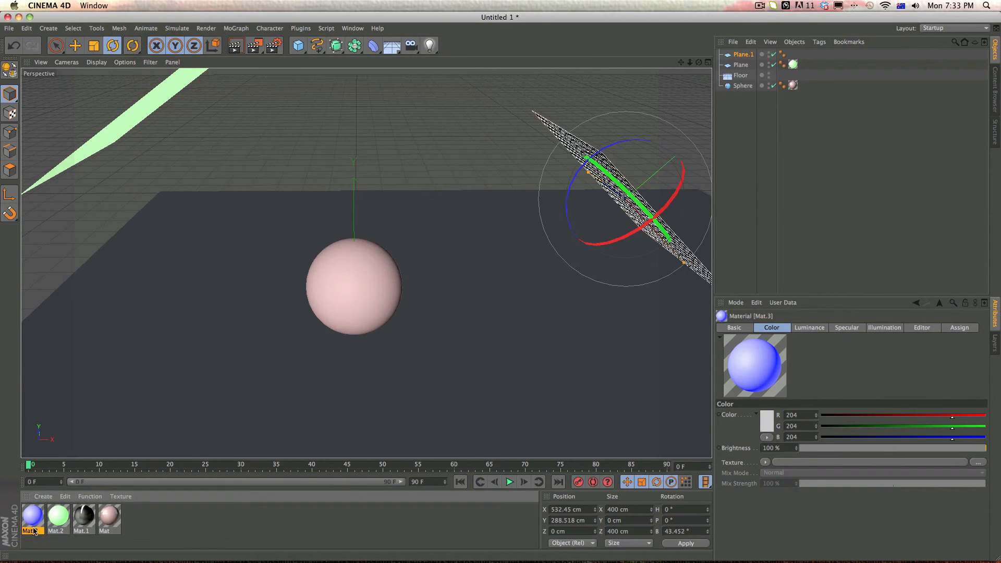
left_click_drag(580, 152, 581, 153)
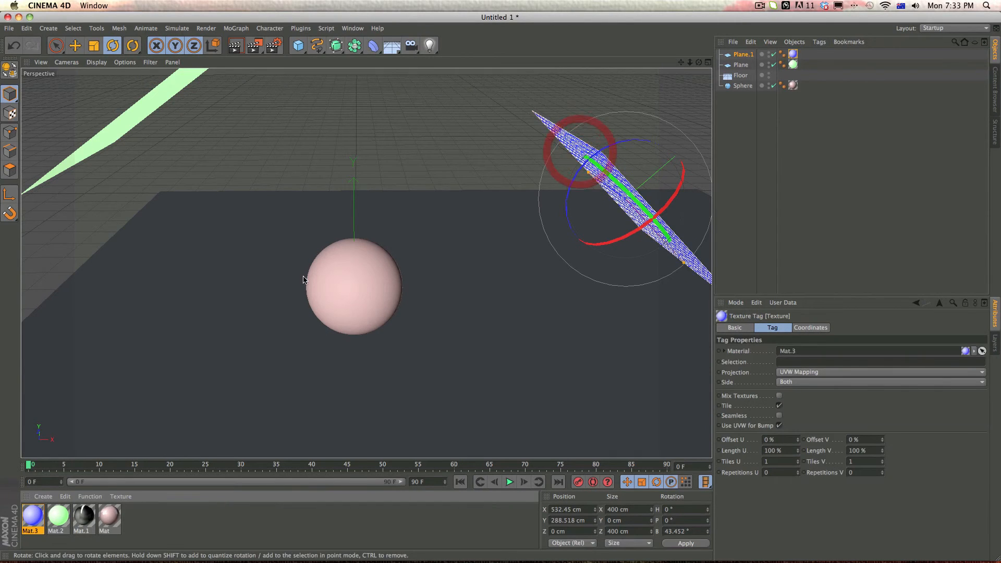
Render a viewport preview of the sphere lit by both the green and blue planes
scroll(354, 328, "up", 5)
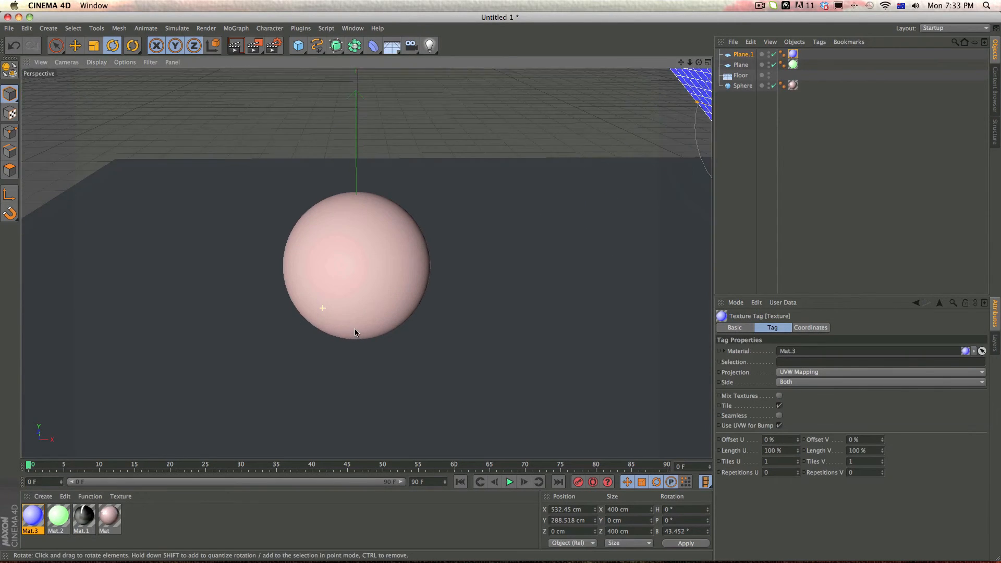
left_click(241, 50)
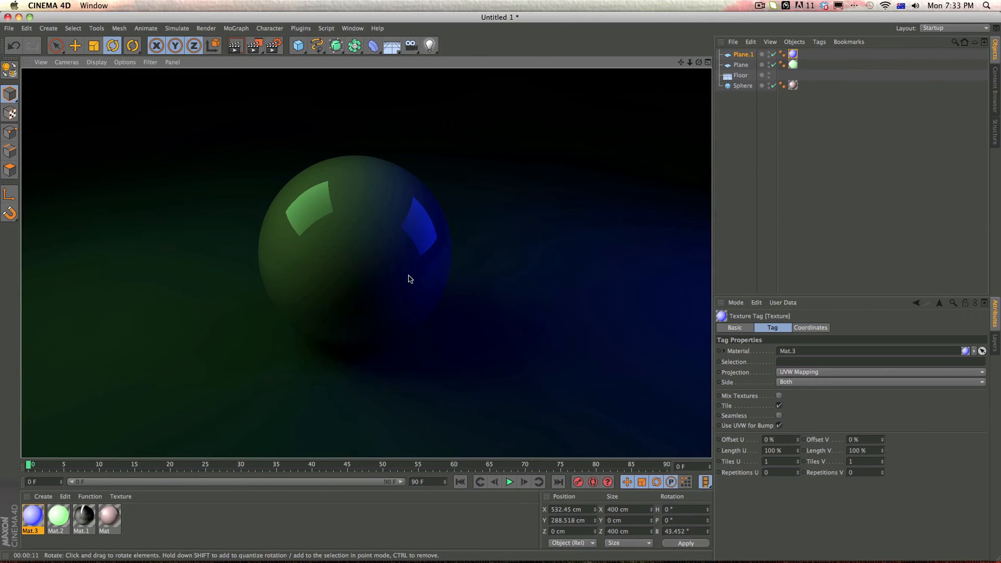
left_click(507, 134)
scroll(399, 178, "down", 3)
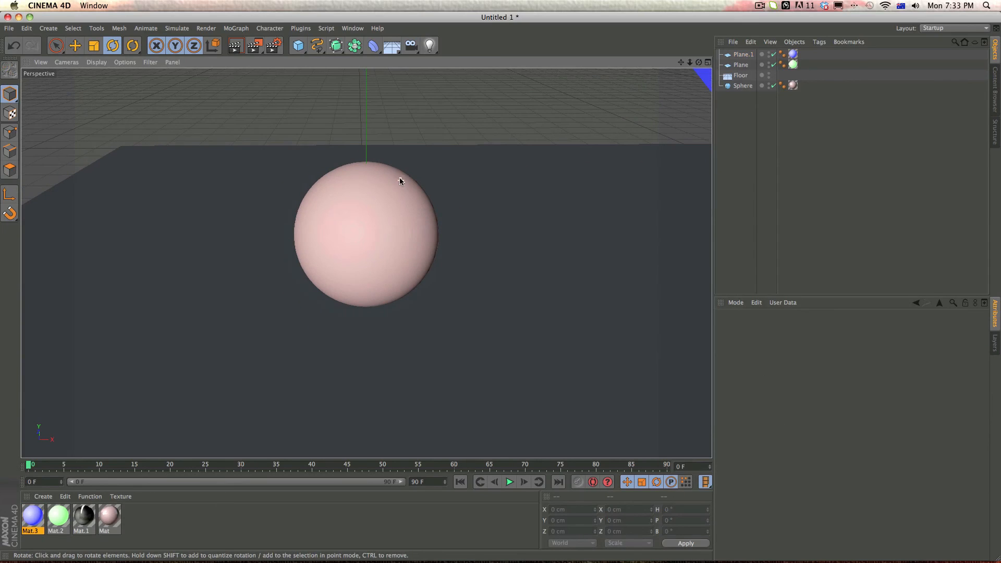
left_click_drag(427, 49, 453, 34)
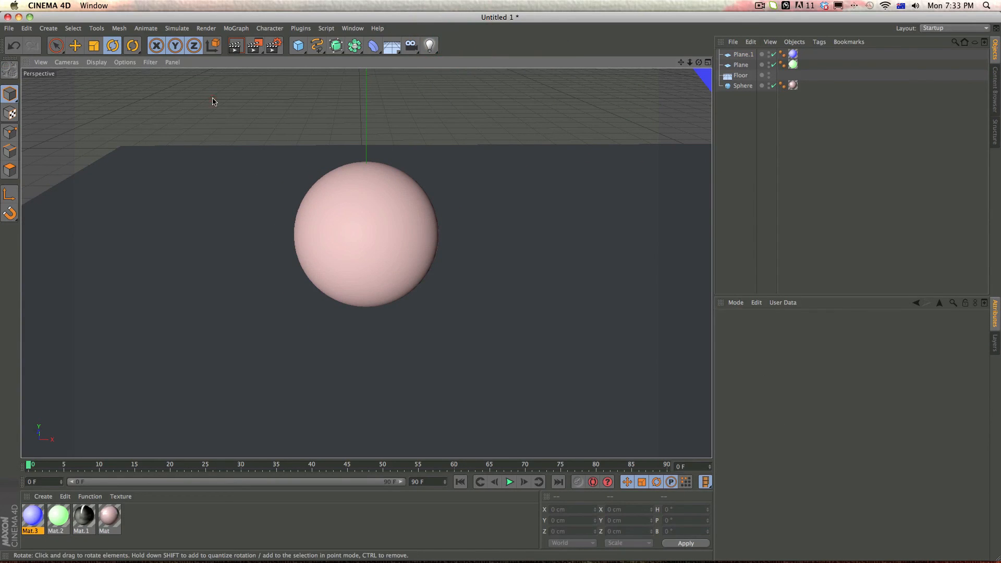